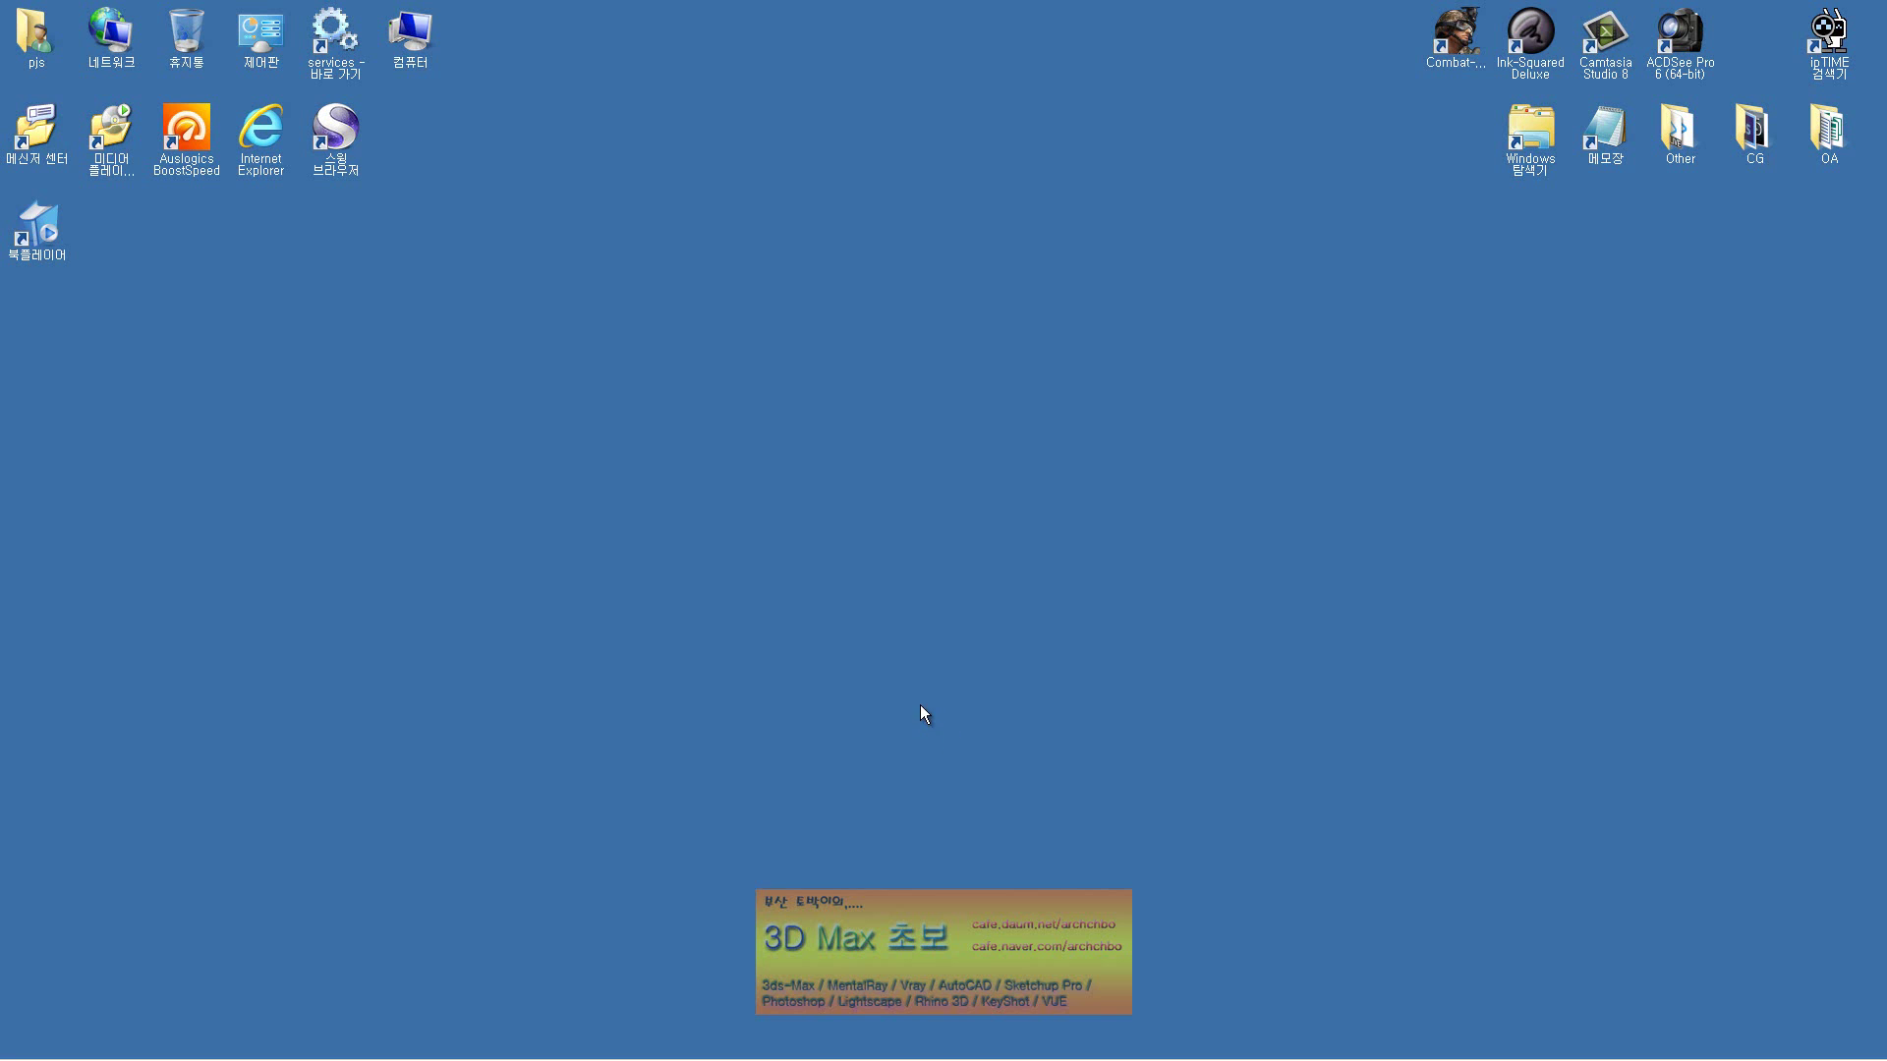
# Bring up Photoshop with Holbein_the_Younger_De_Vos_van_Steenwijk.jpg open
pyautogui.click(381, 1022)
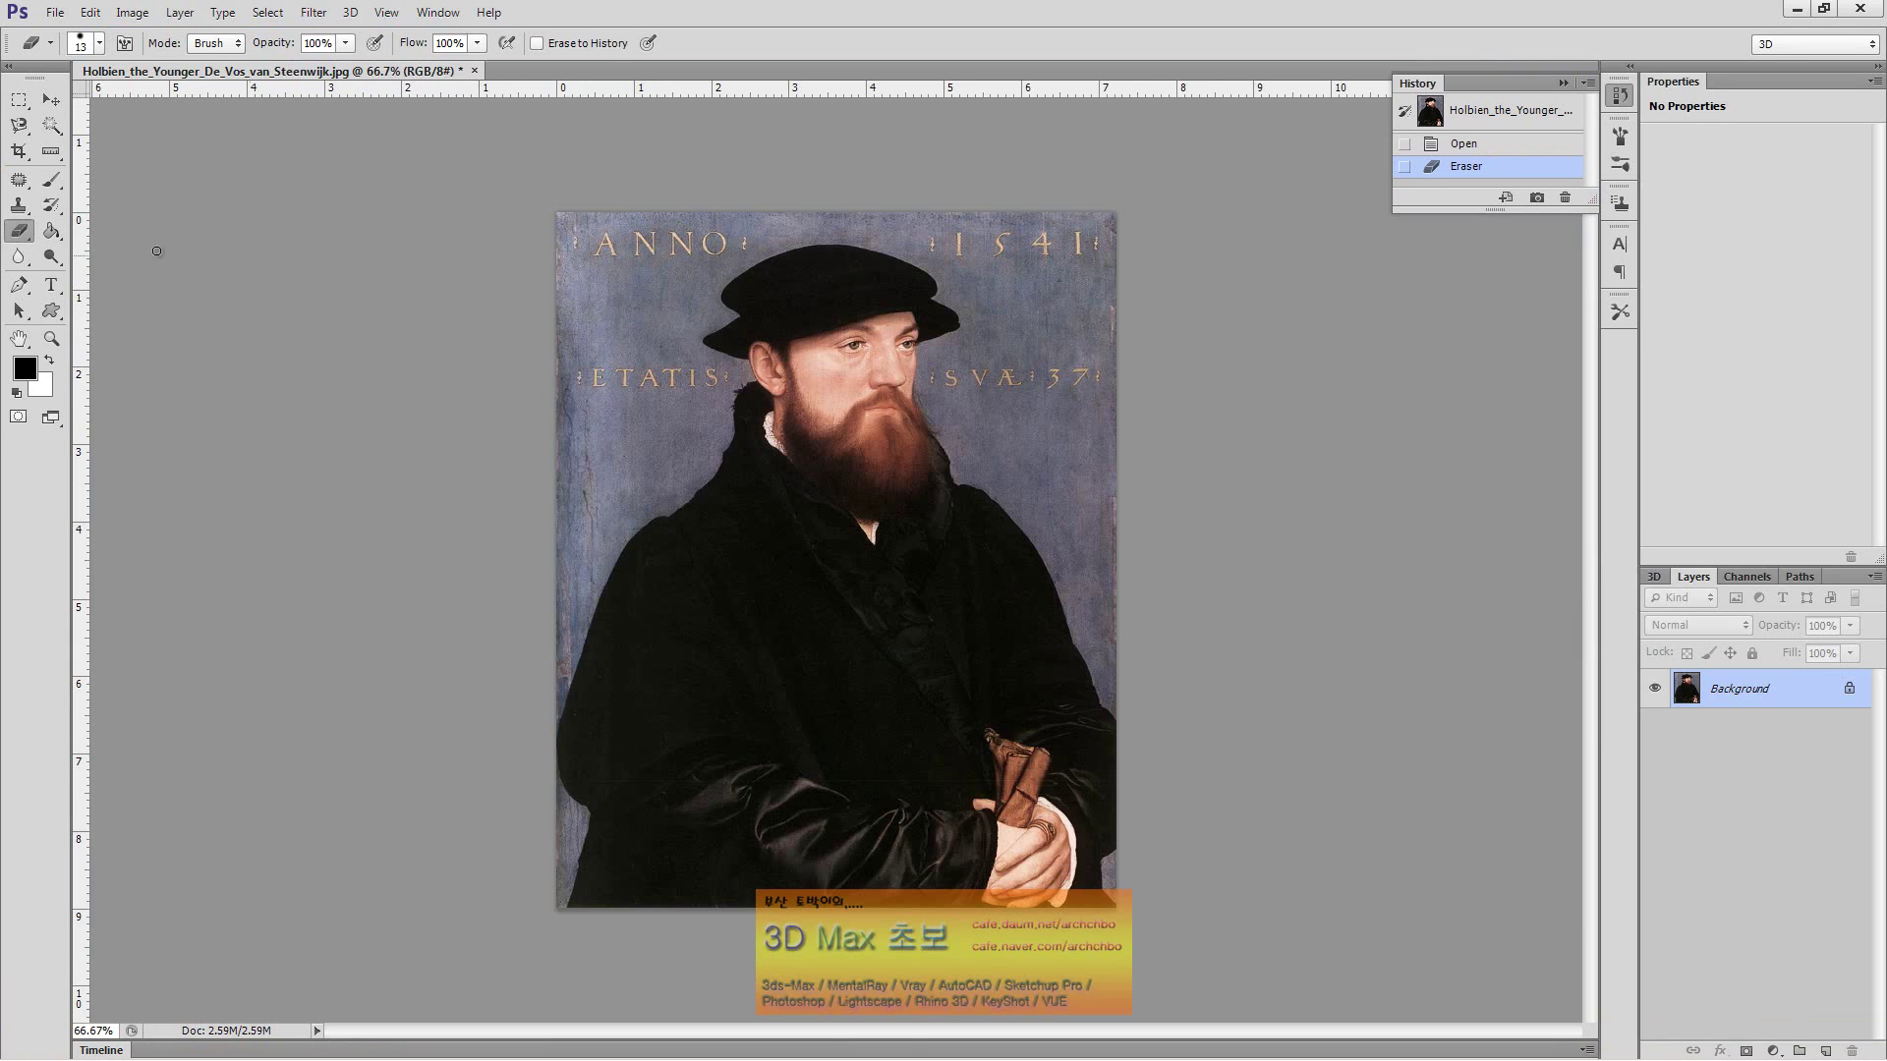
pyautogui.rightClick(19, 232)
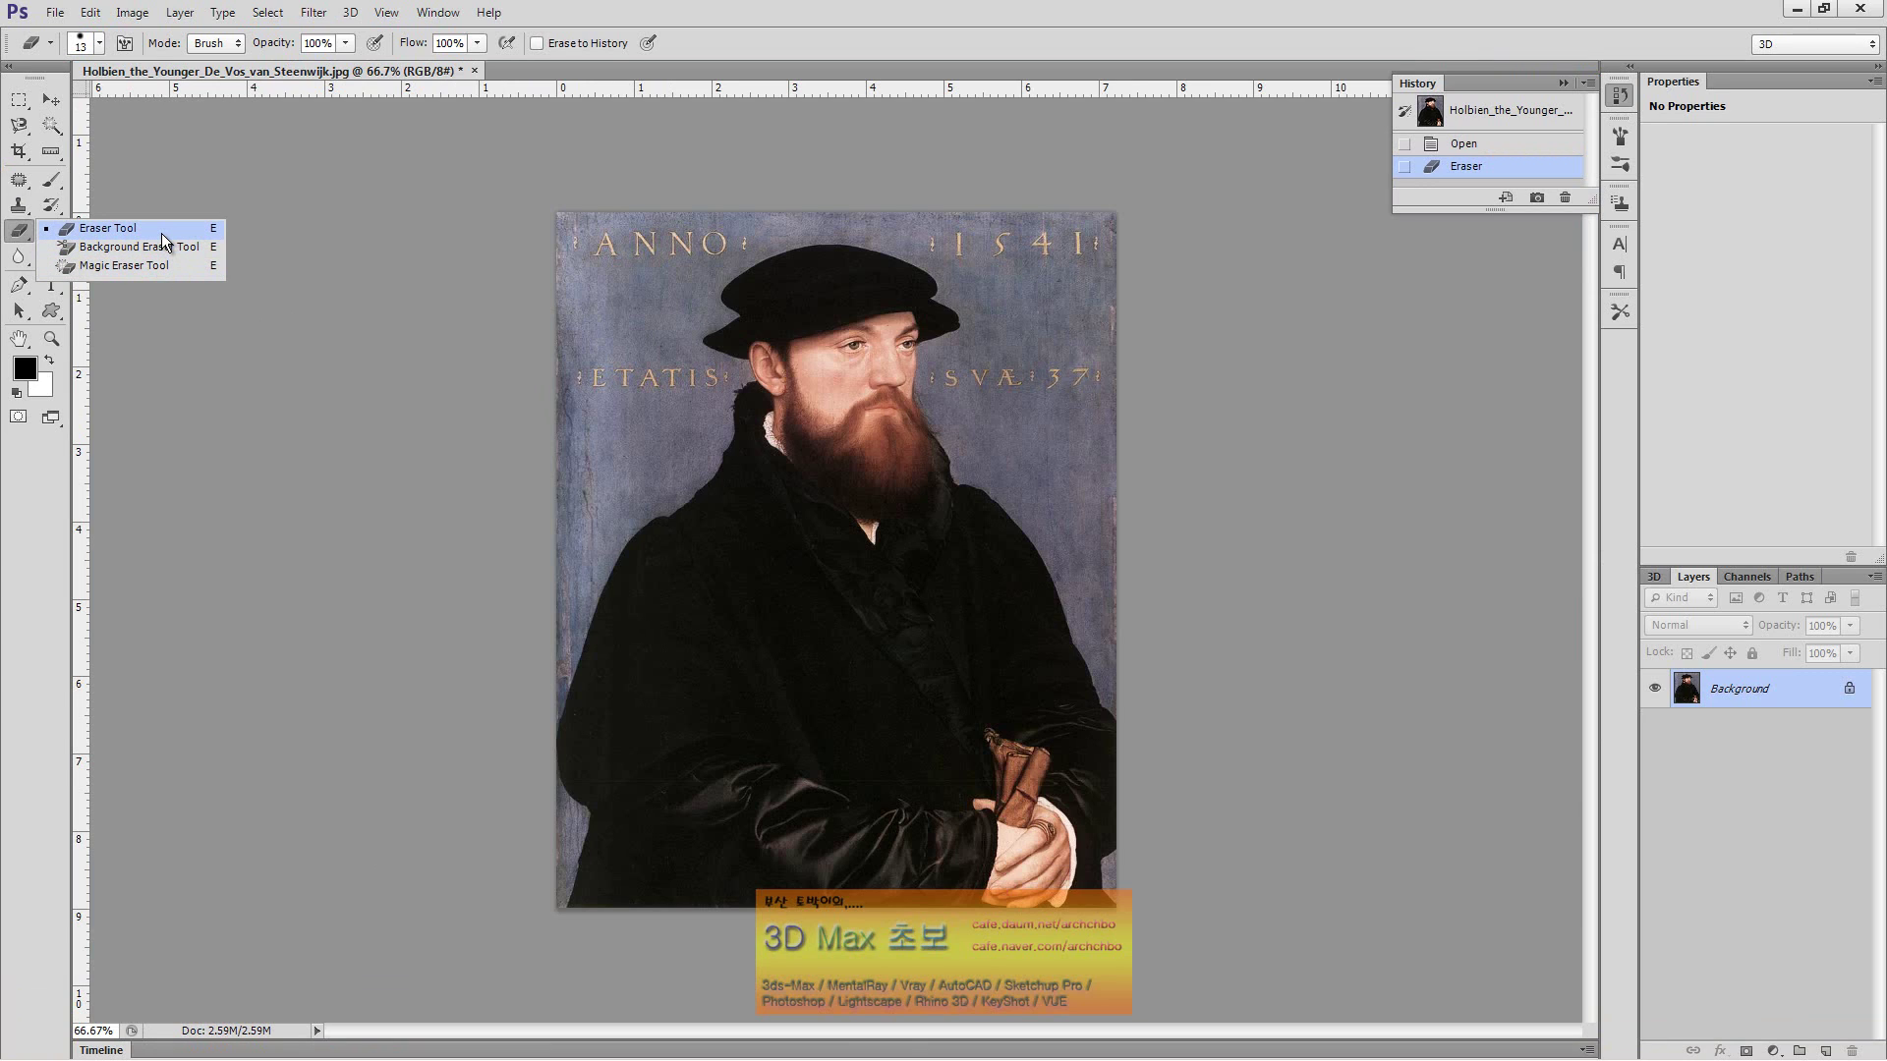
pyautogui.click(162, 232)
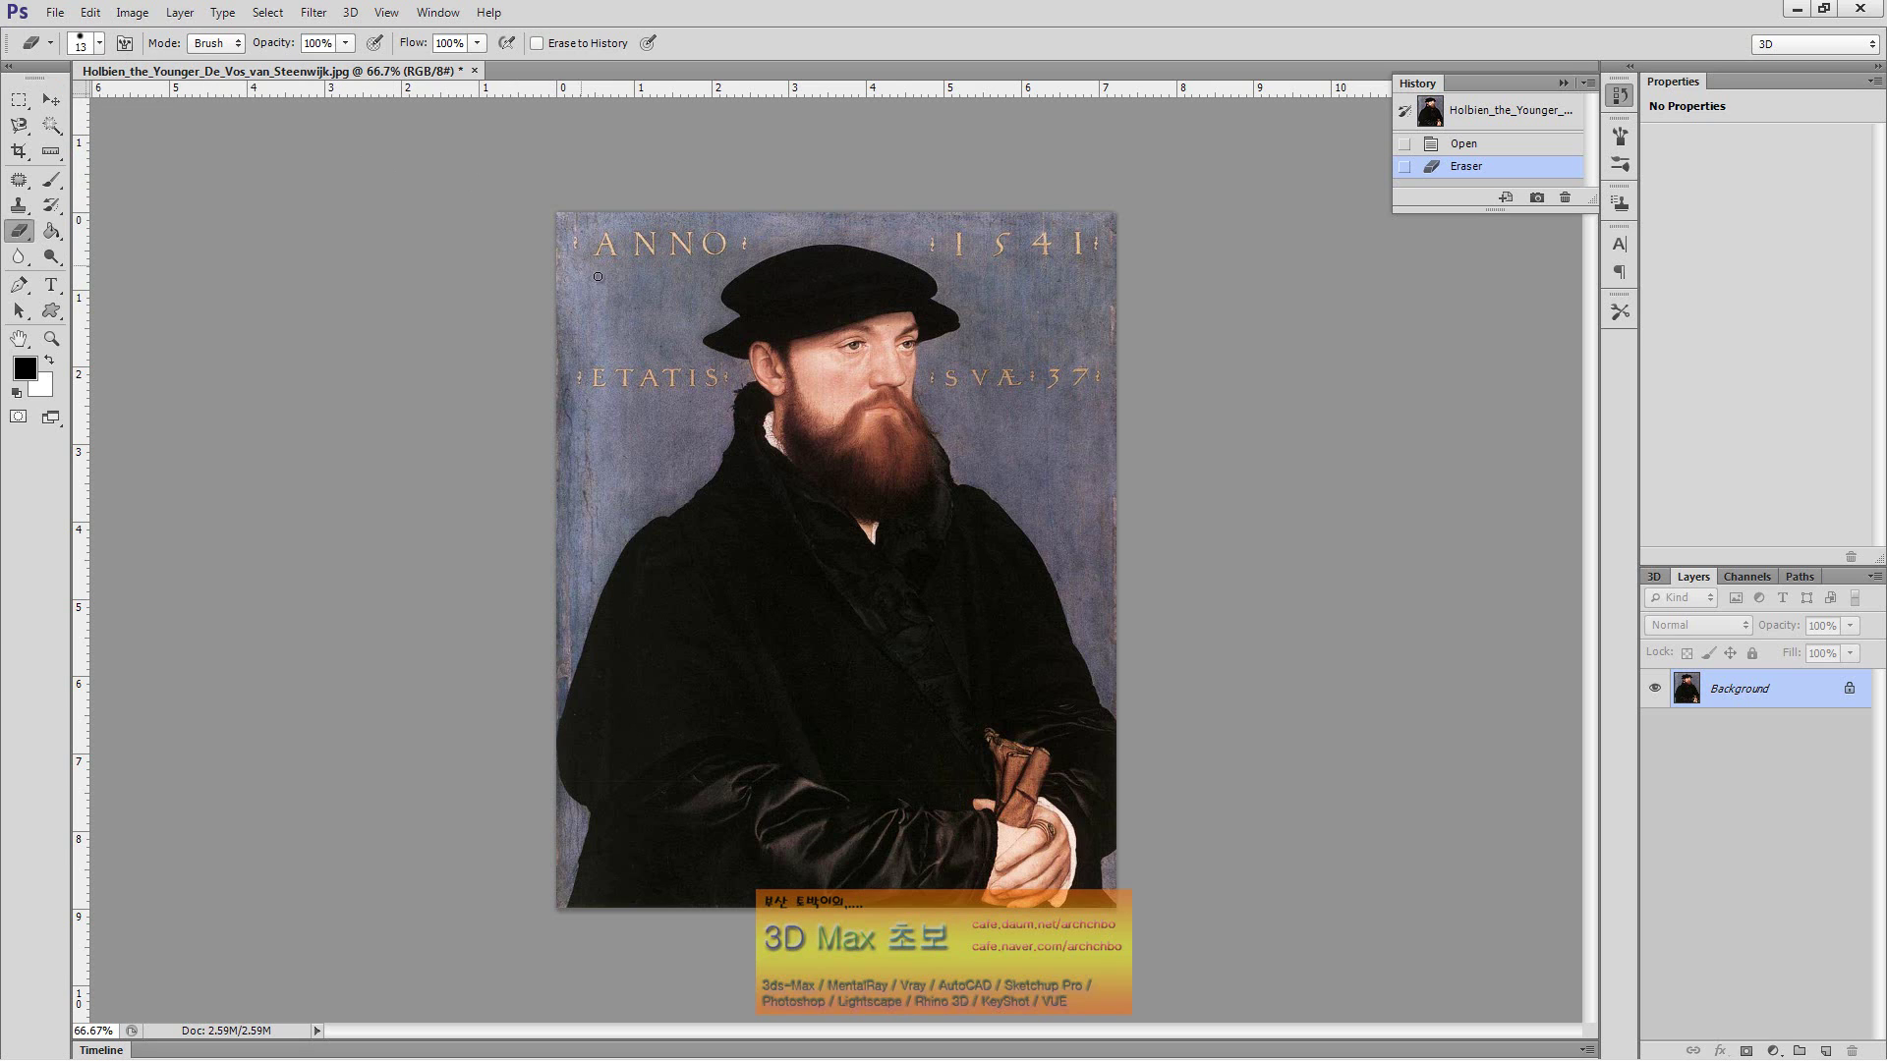
pyautogui.click(99, 43)
pyautogui.click(111, 105)
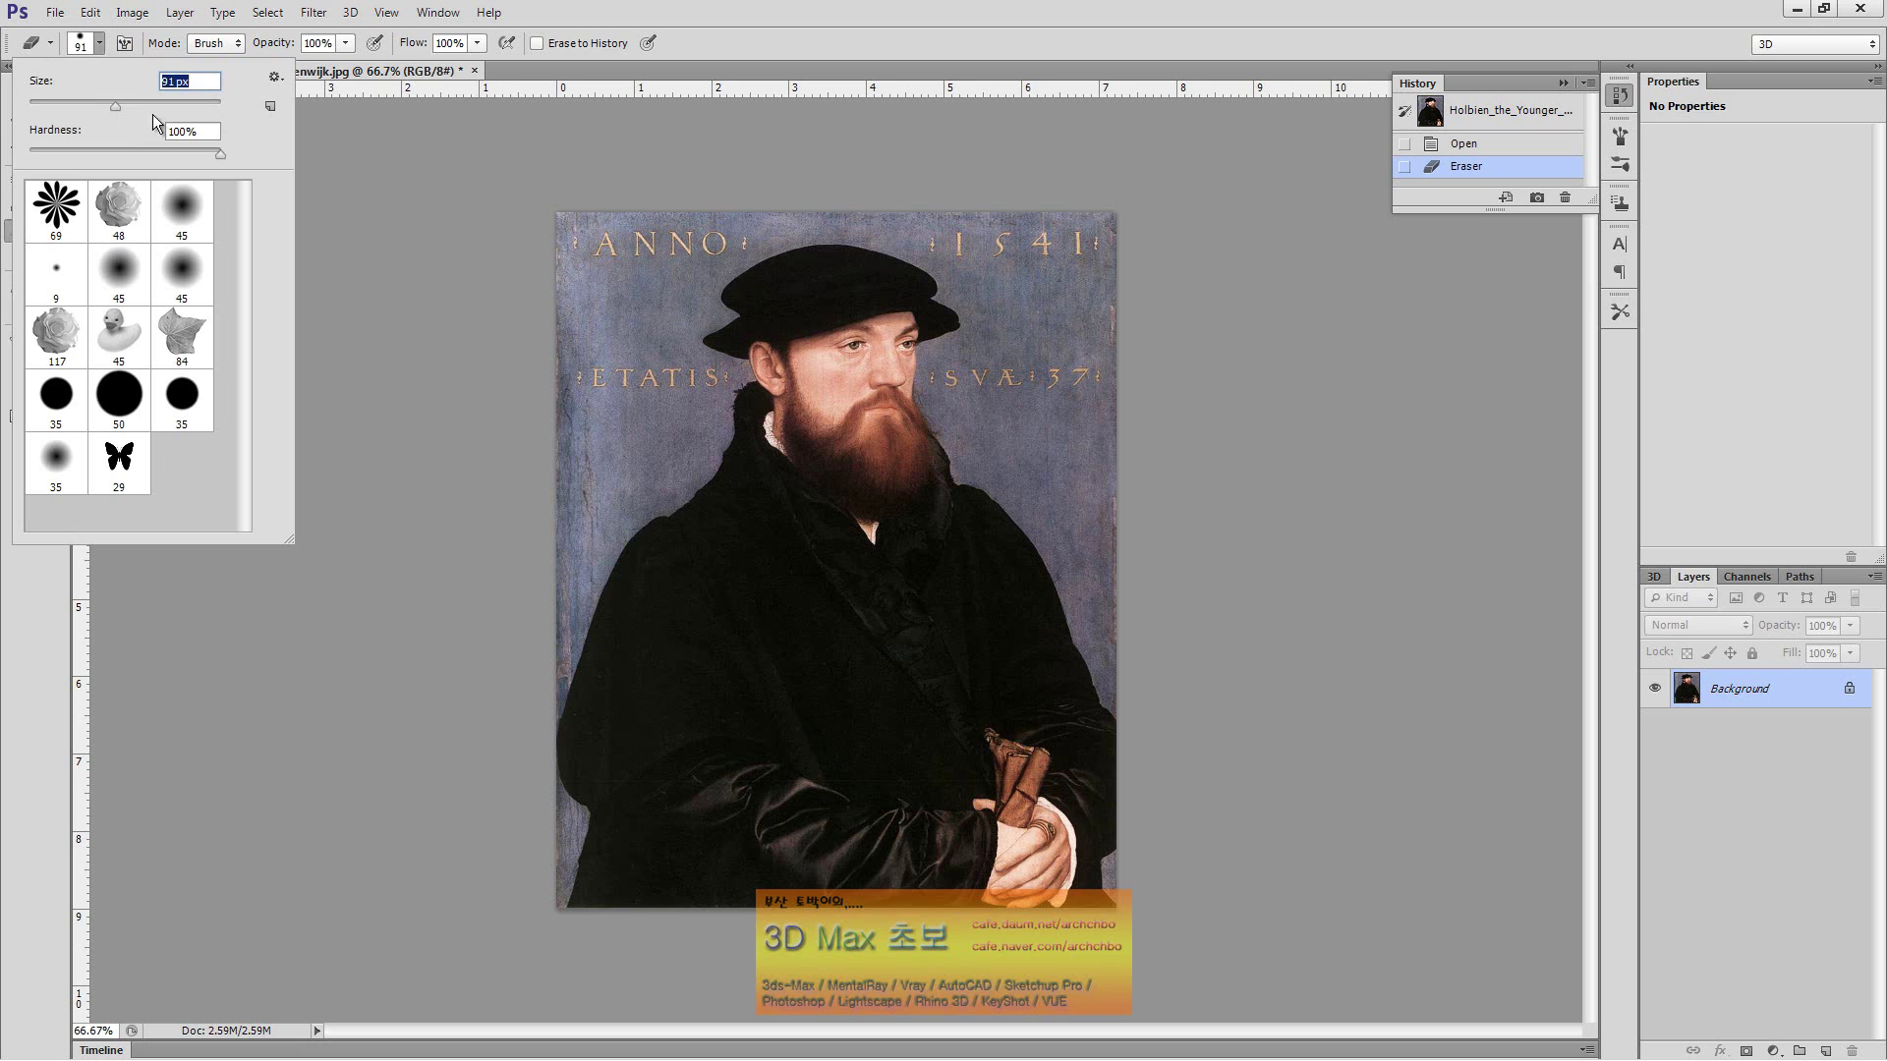
pyautogui.moveTo(625, 222)
pyautogui.mouseDown()
pyautogui.moveTo(589, 198)
pyautogui.moveTo(584, 280)
pyautogui.moveTo(619, 304)
pyautogui.moveTo(721, 193)
pyautogui.mouseUp()
pyautogui.click(721, 192)
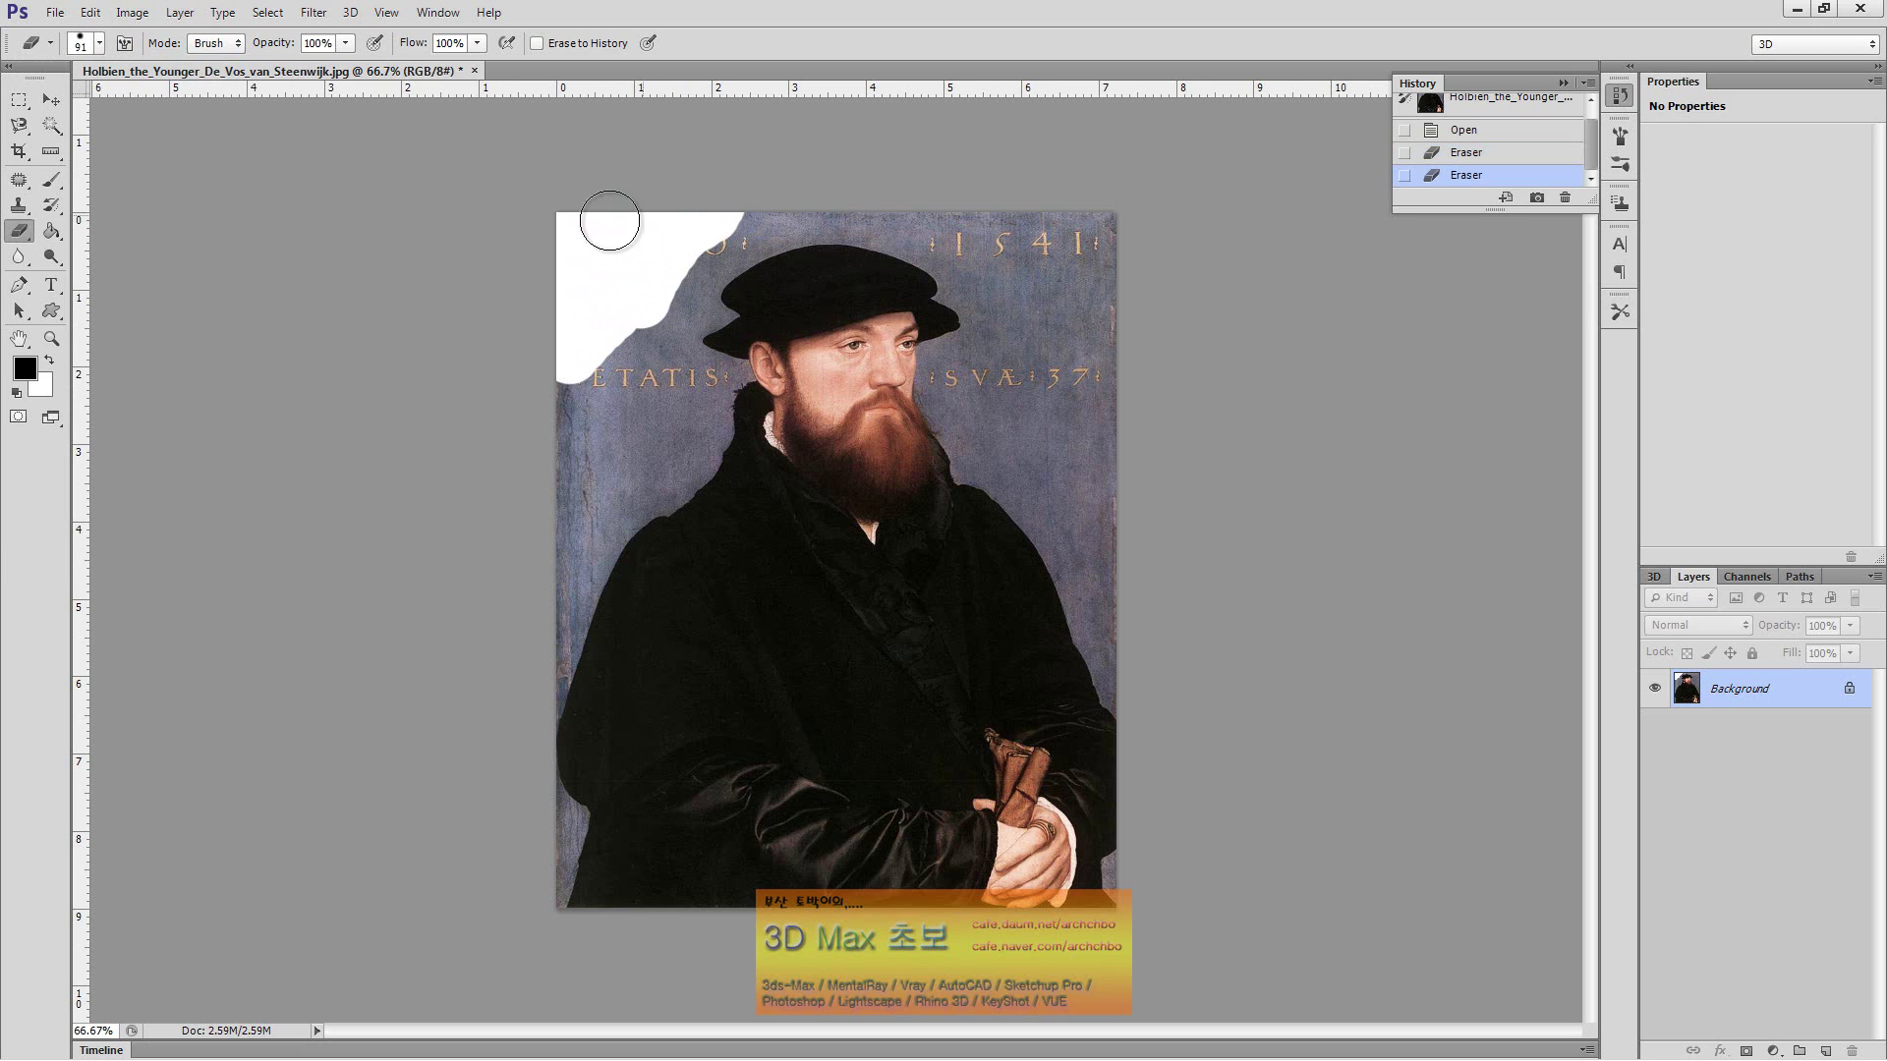
pyautogui.click(101, 44)
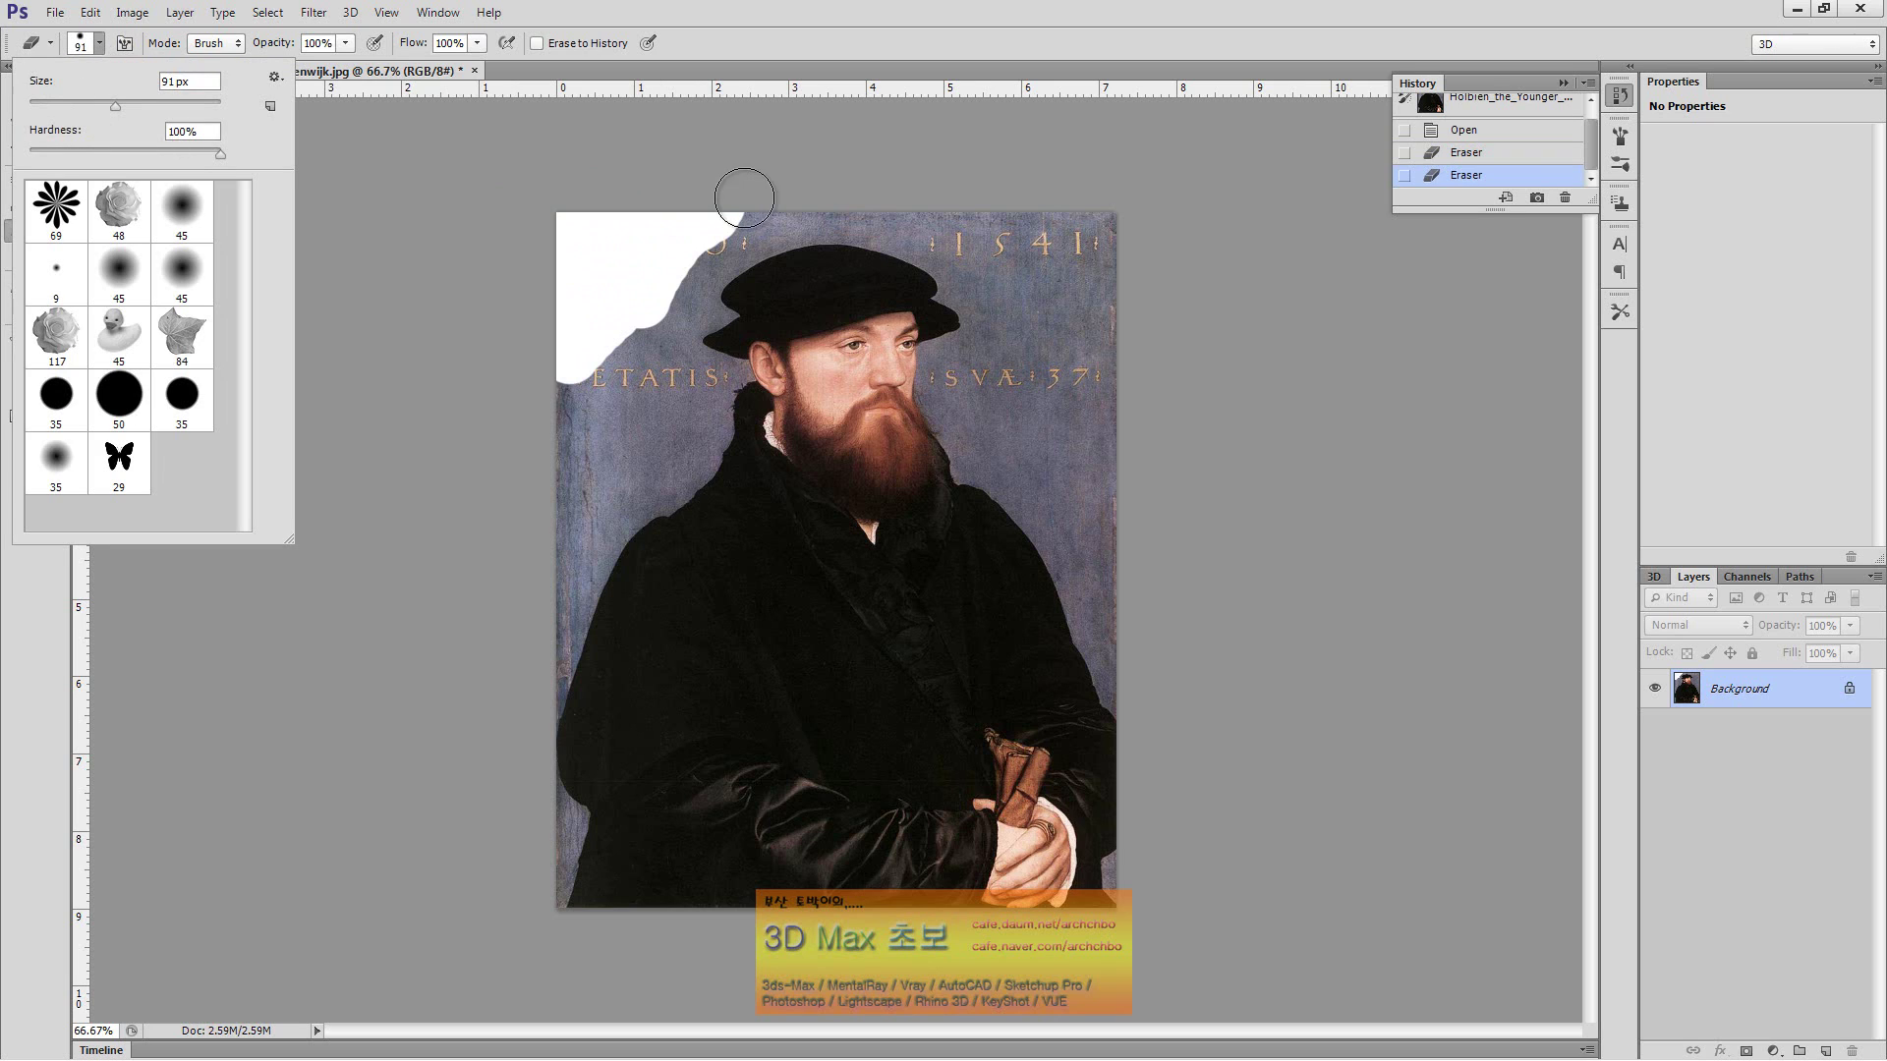
pyautogui.moveTo(89, 106); pyautogui.dragTo(54, 106)
pyautogui.click(729, 269)
pyautogui.moveTo(729, 267)
pyautogui.mouseDown()
pyautogui.moveTo(831, 243)
pyautogui.moveTo(961, 292)
pyautogui.mouseUp()
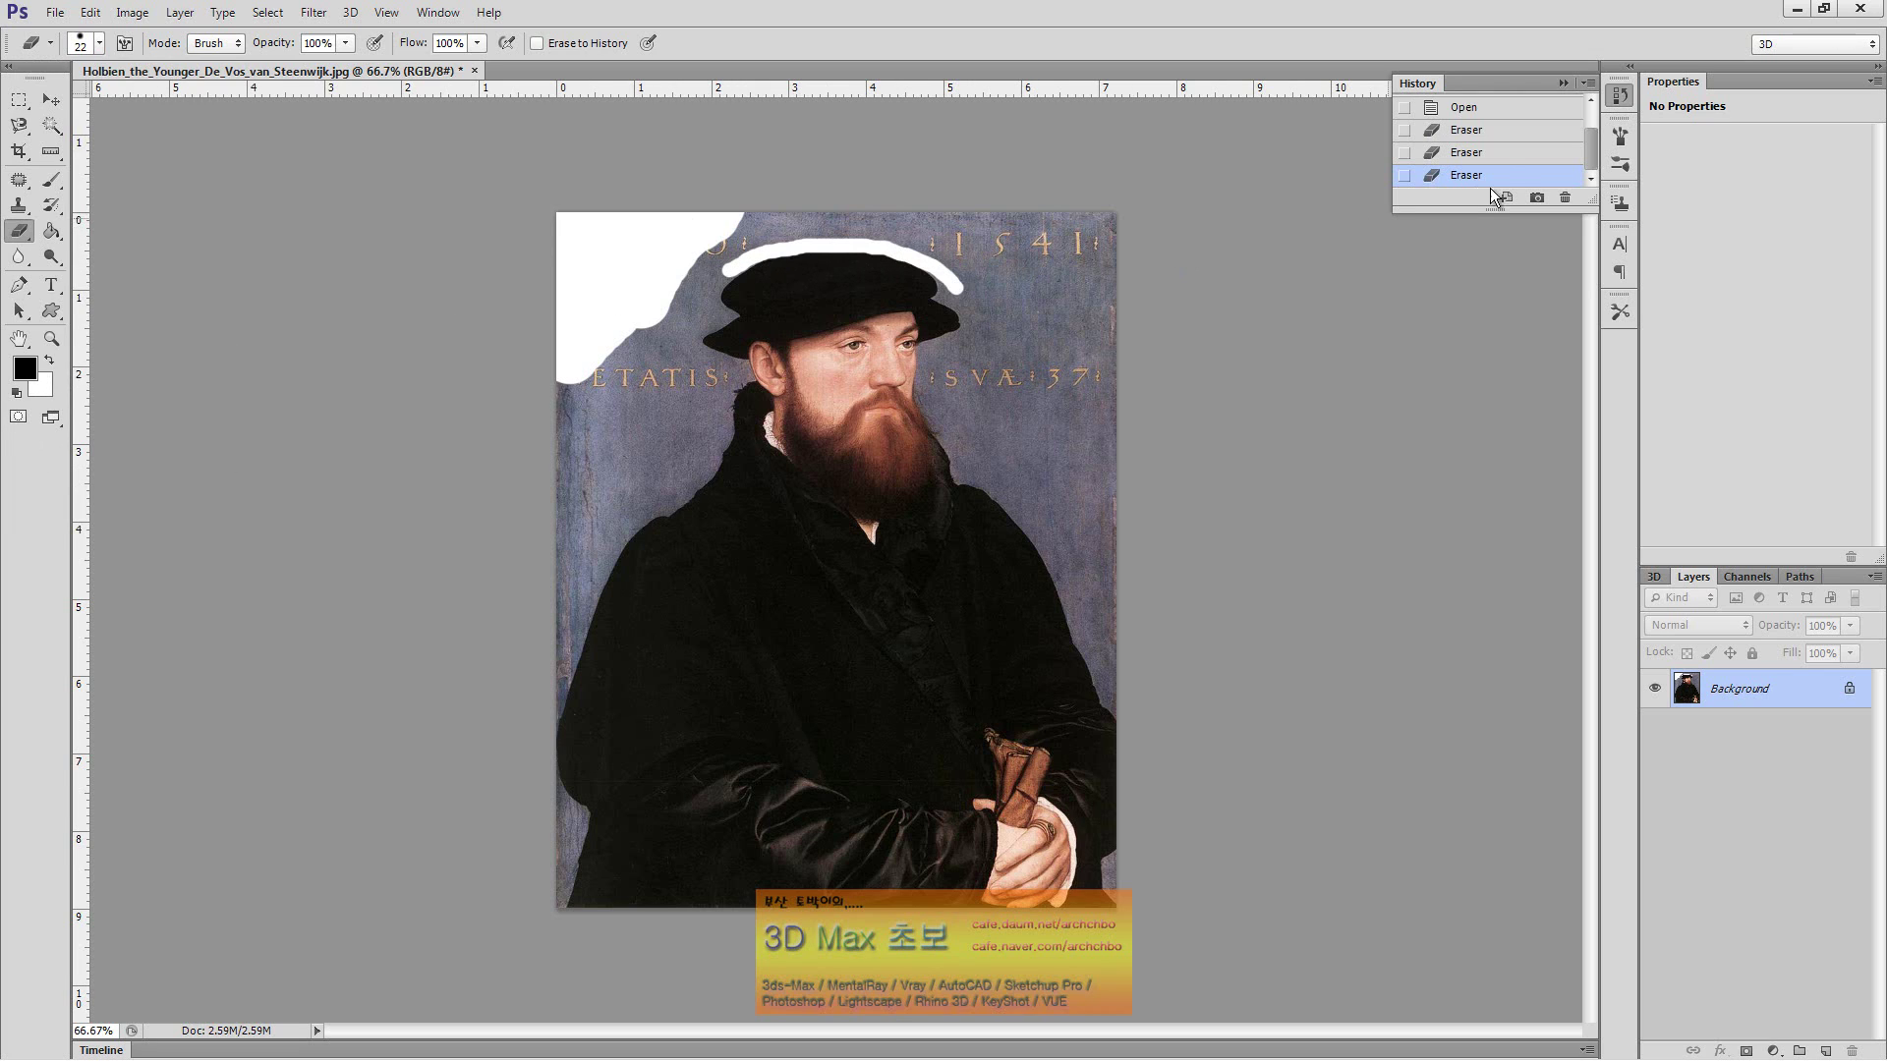
pyautogui.click(1518, 111)
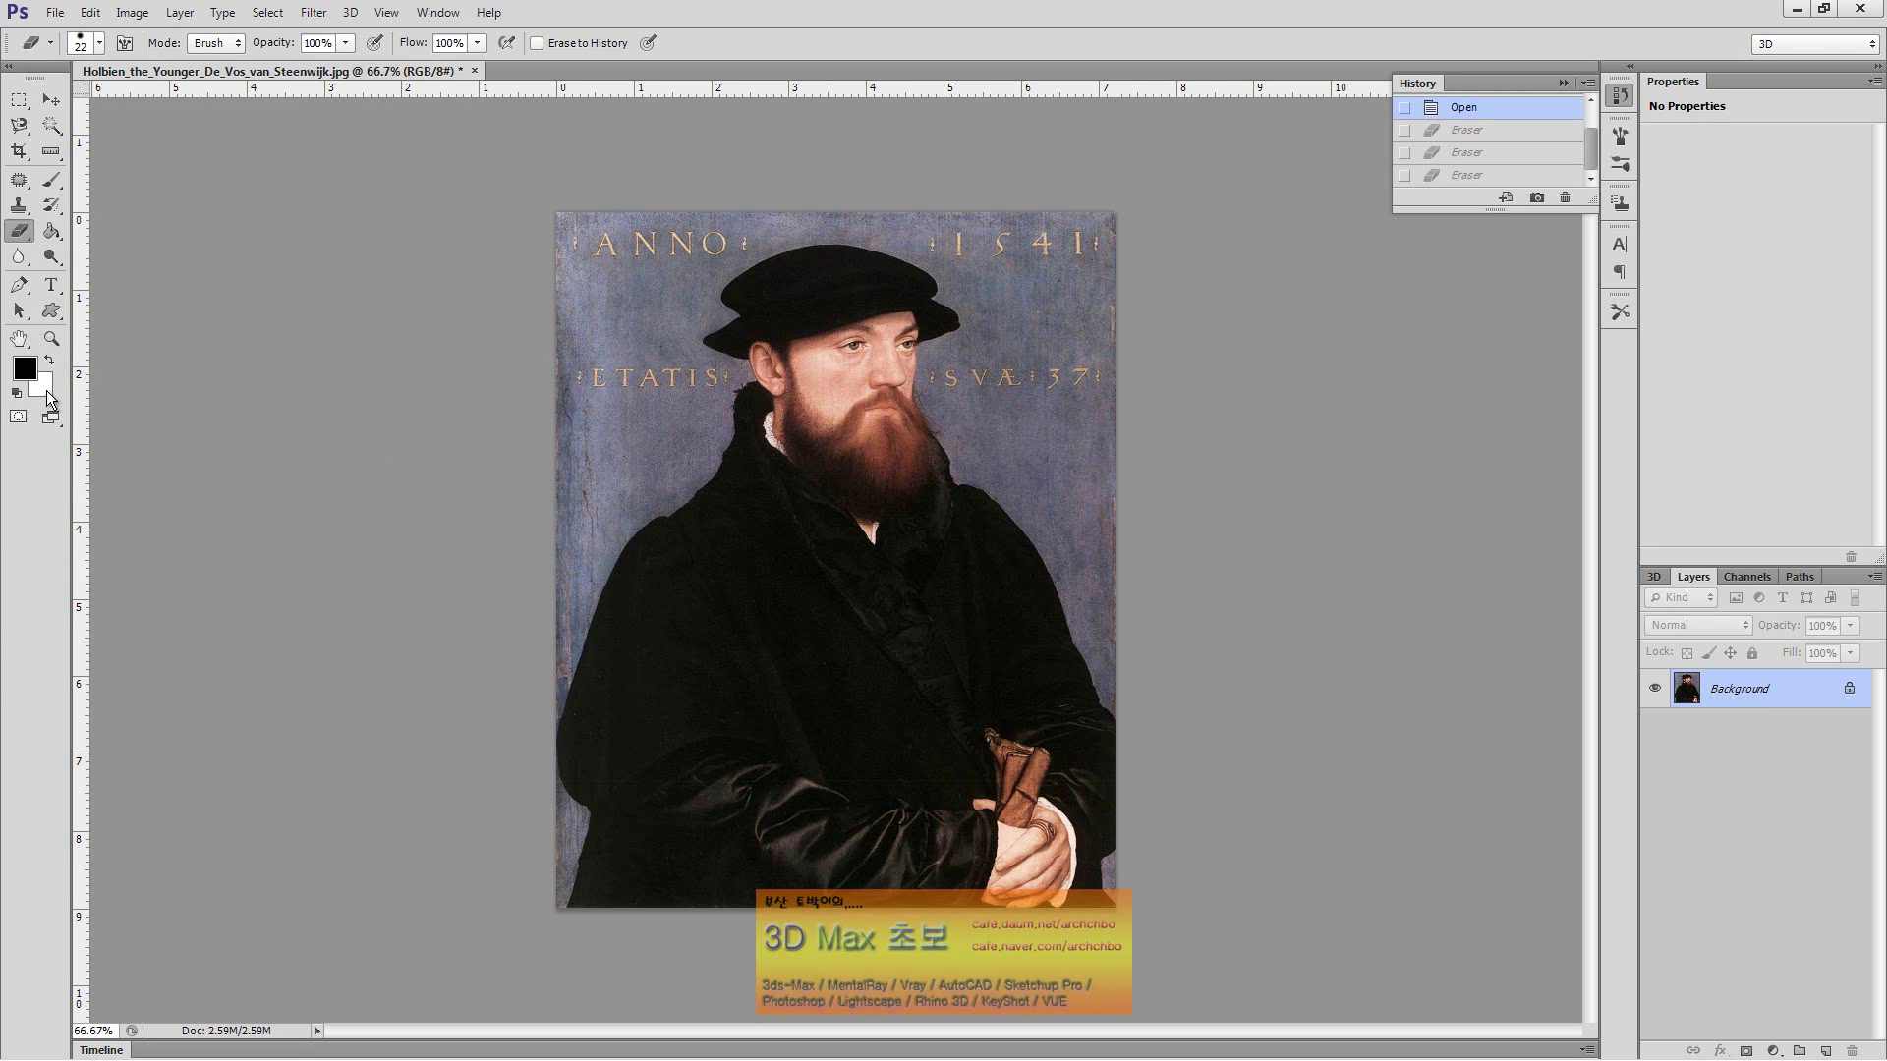
# Undo a test eraser stroke and convert the locked Background into editable Layer 0
pyautogui.moveTo(674, 230); pyautogui.dragTo(626, 230)
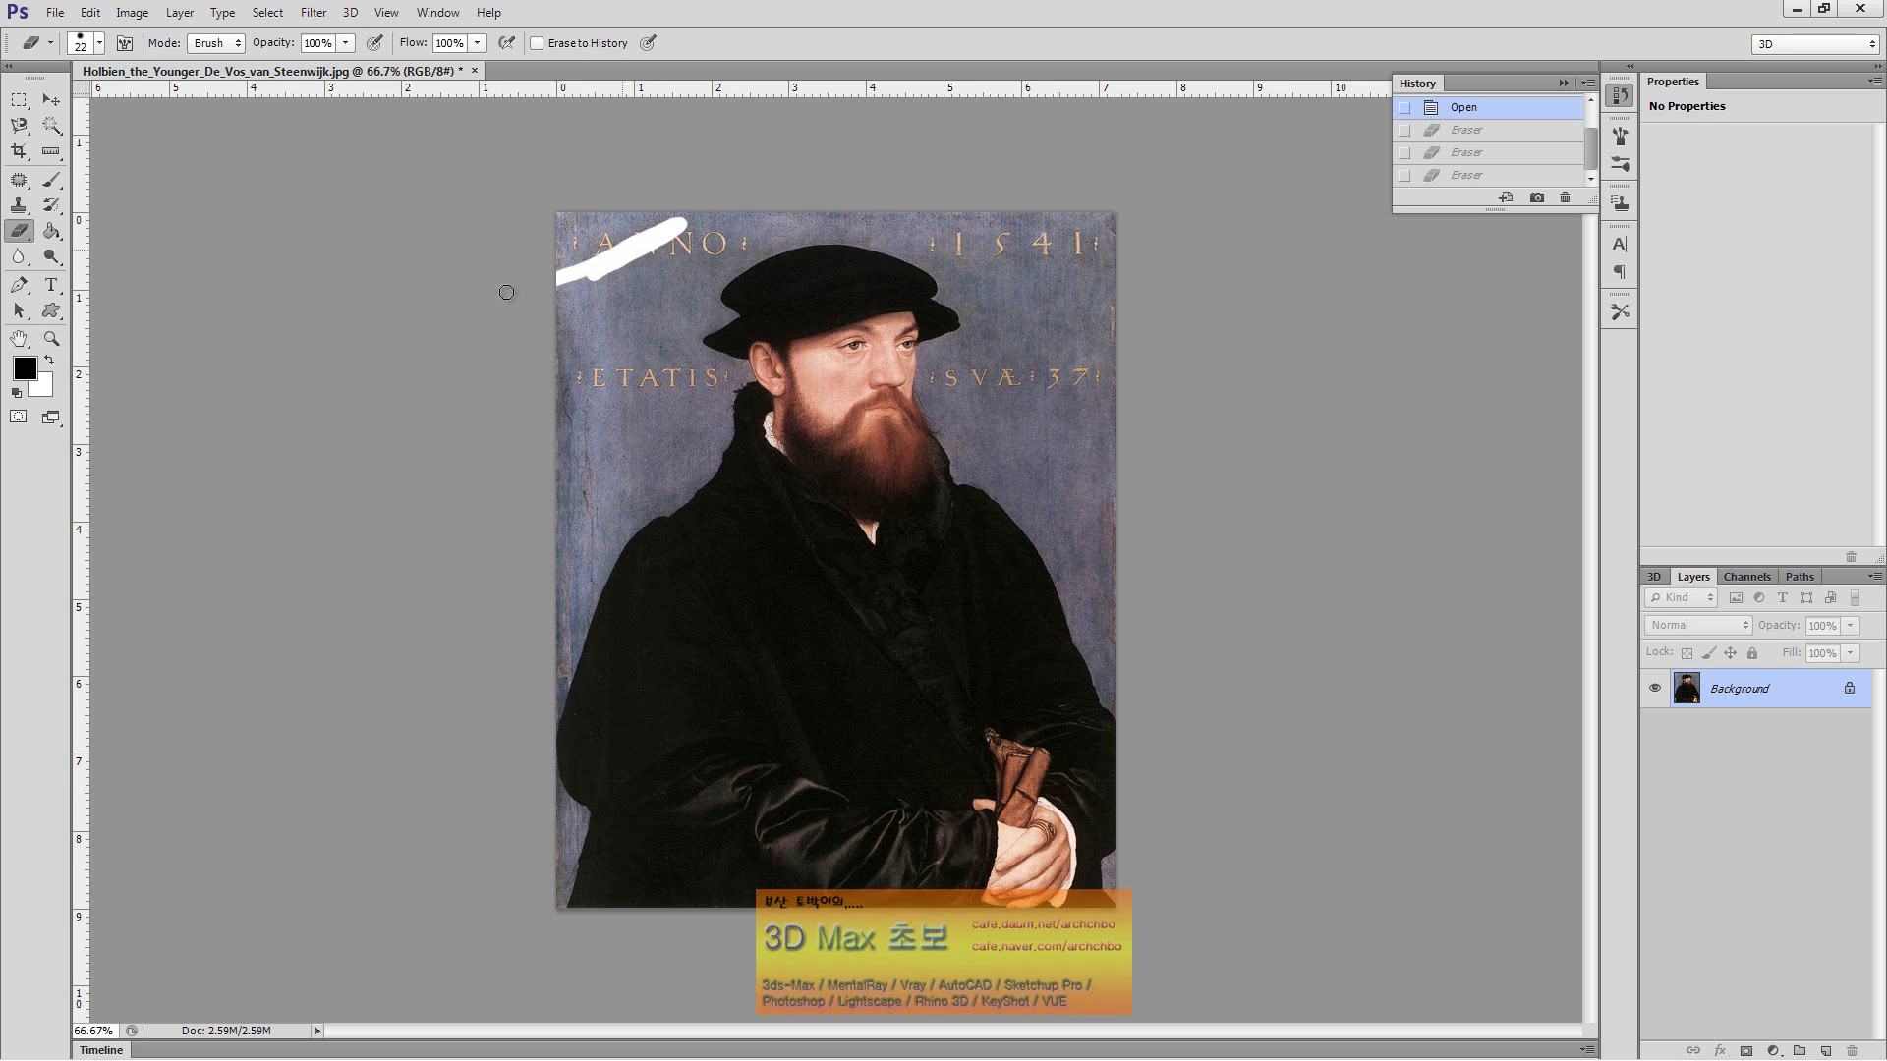
pyautogui.hotkey('ctrl', 'z')
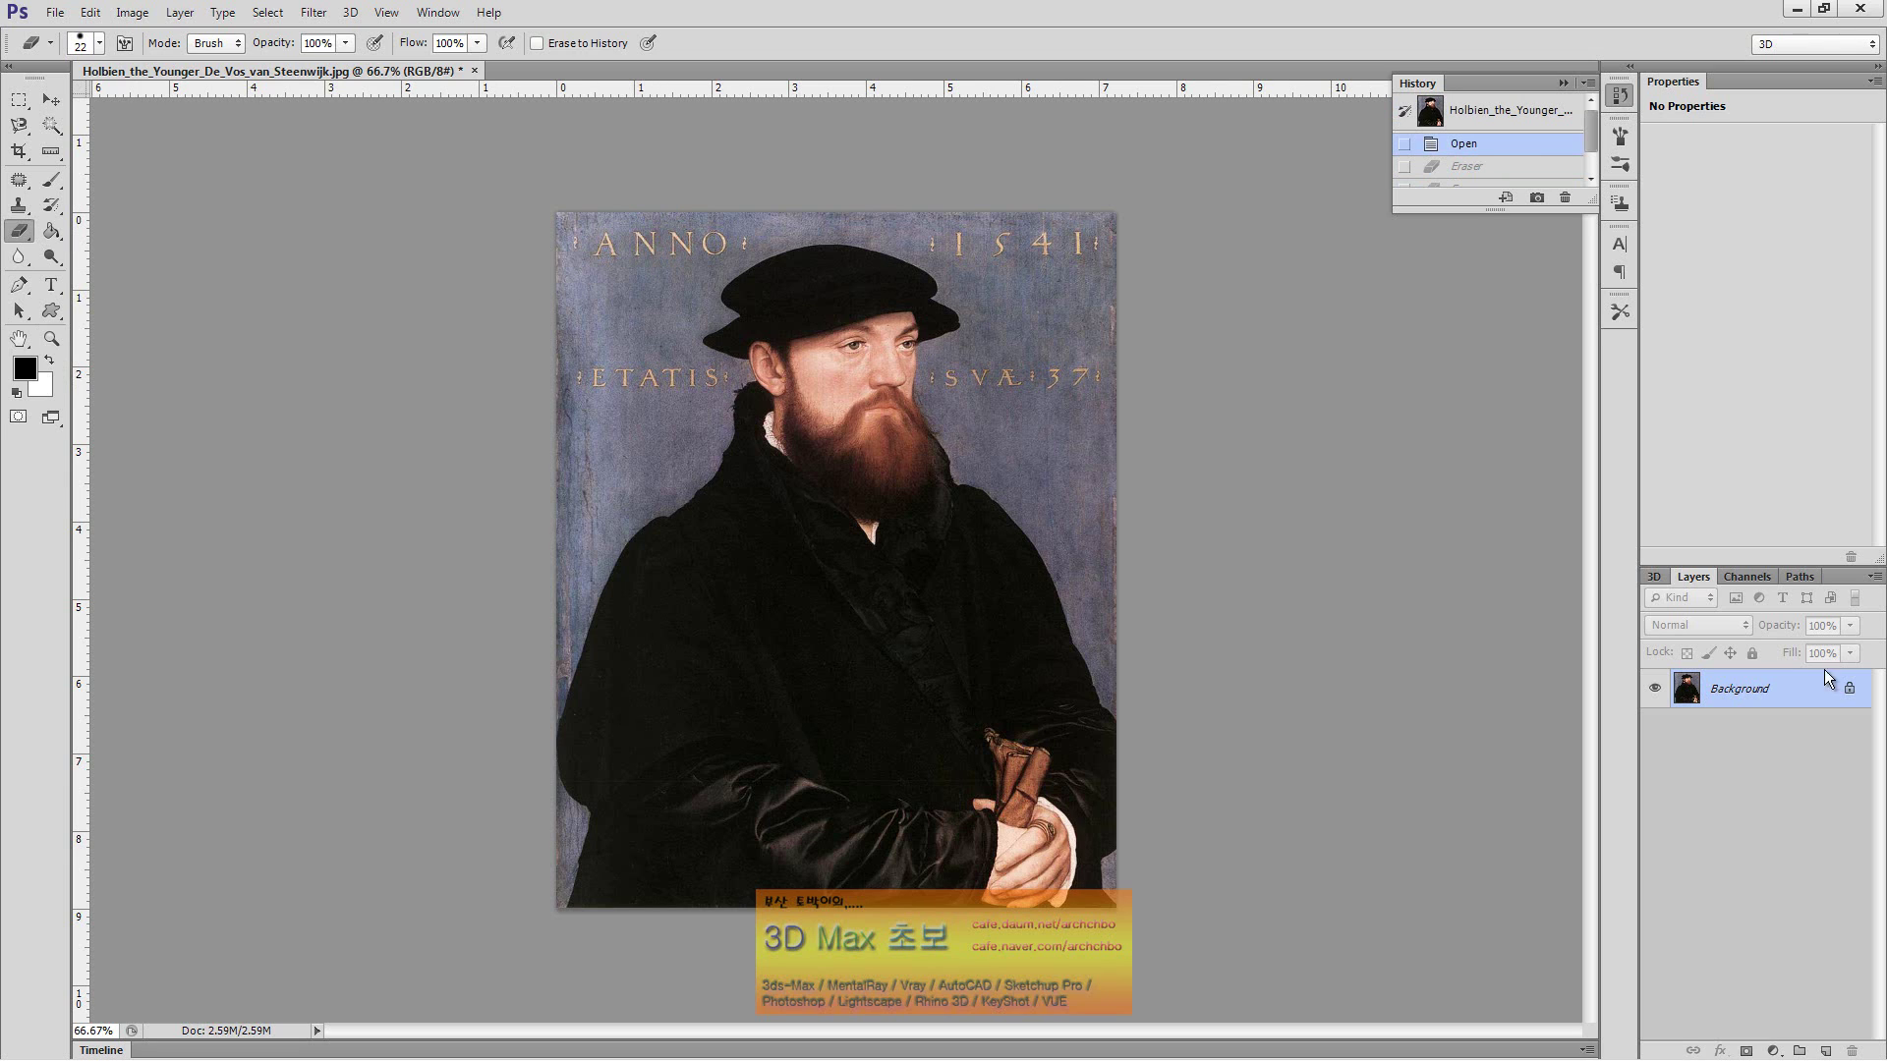
pyautogui.doubleClick(1801, 689)
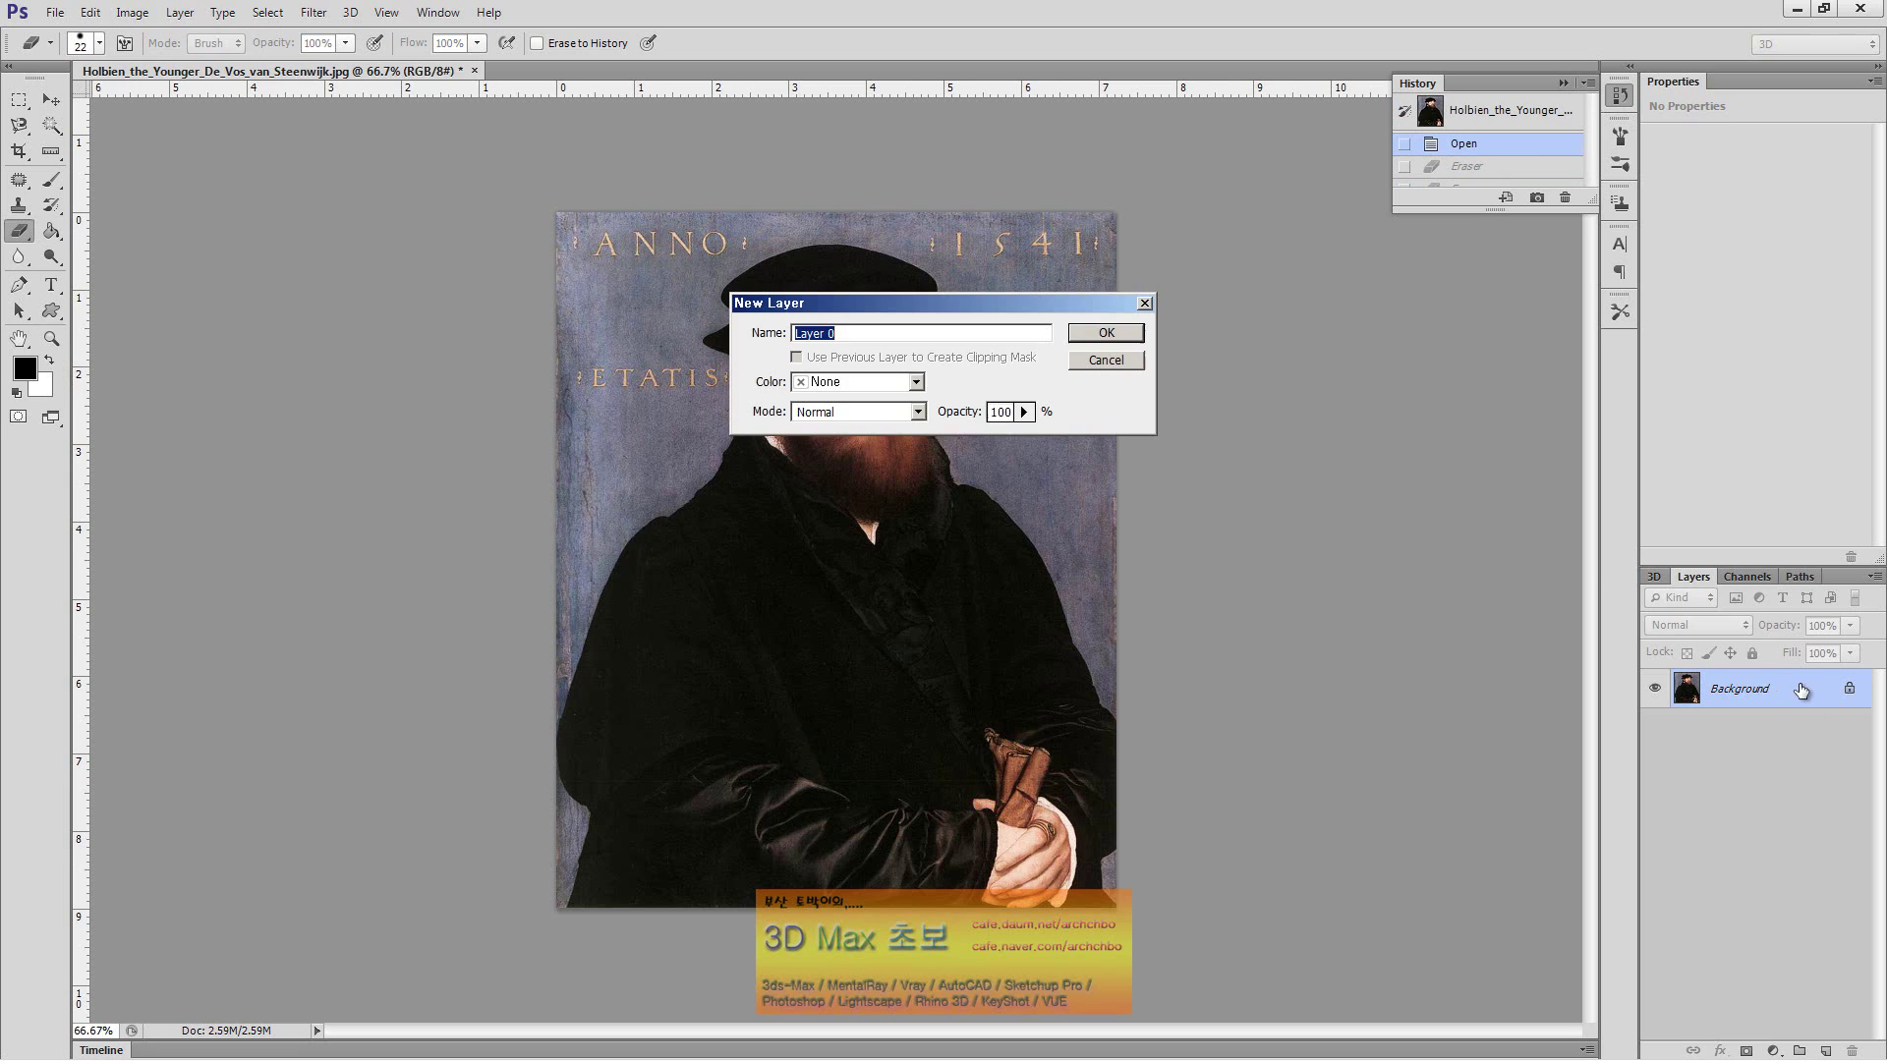
pyautogui.click(1089, 337)
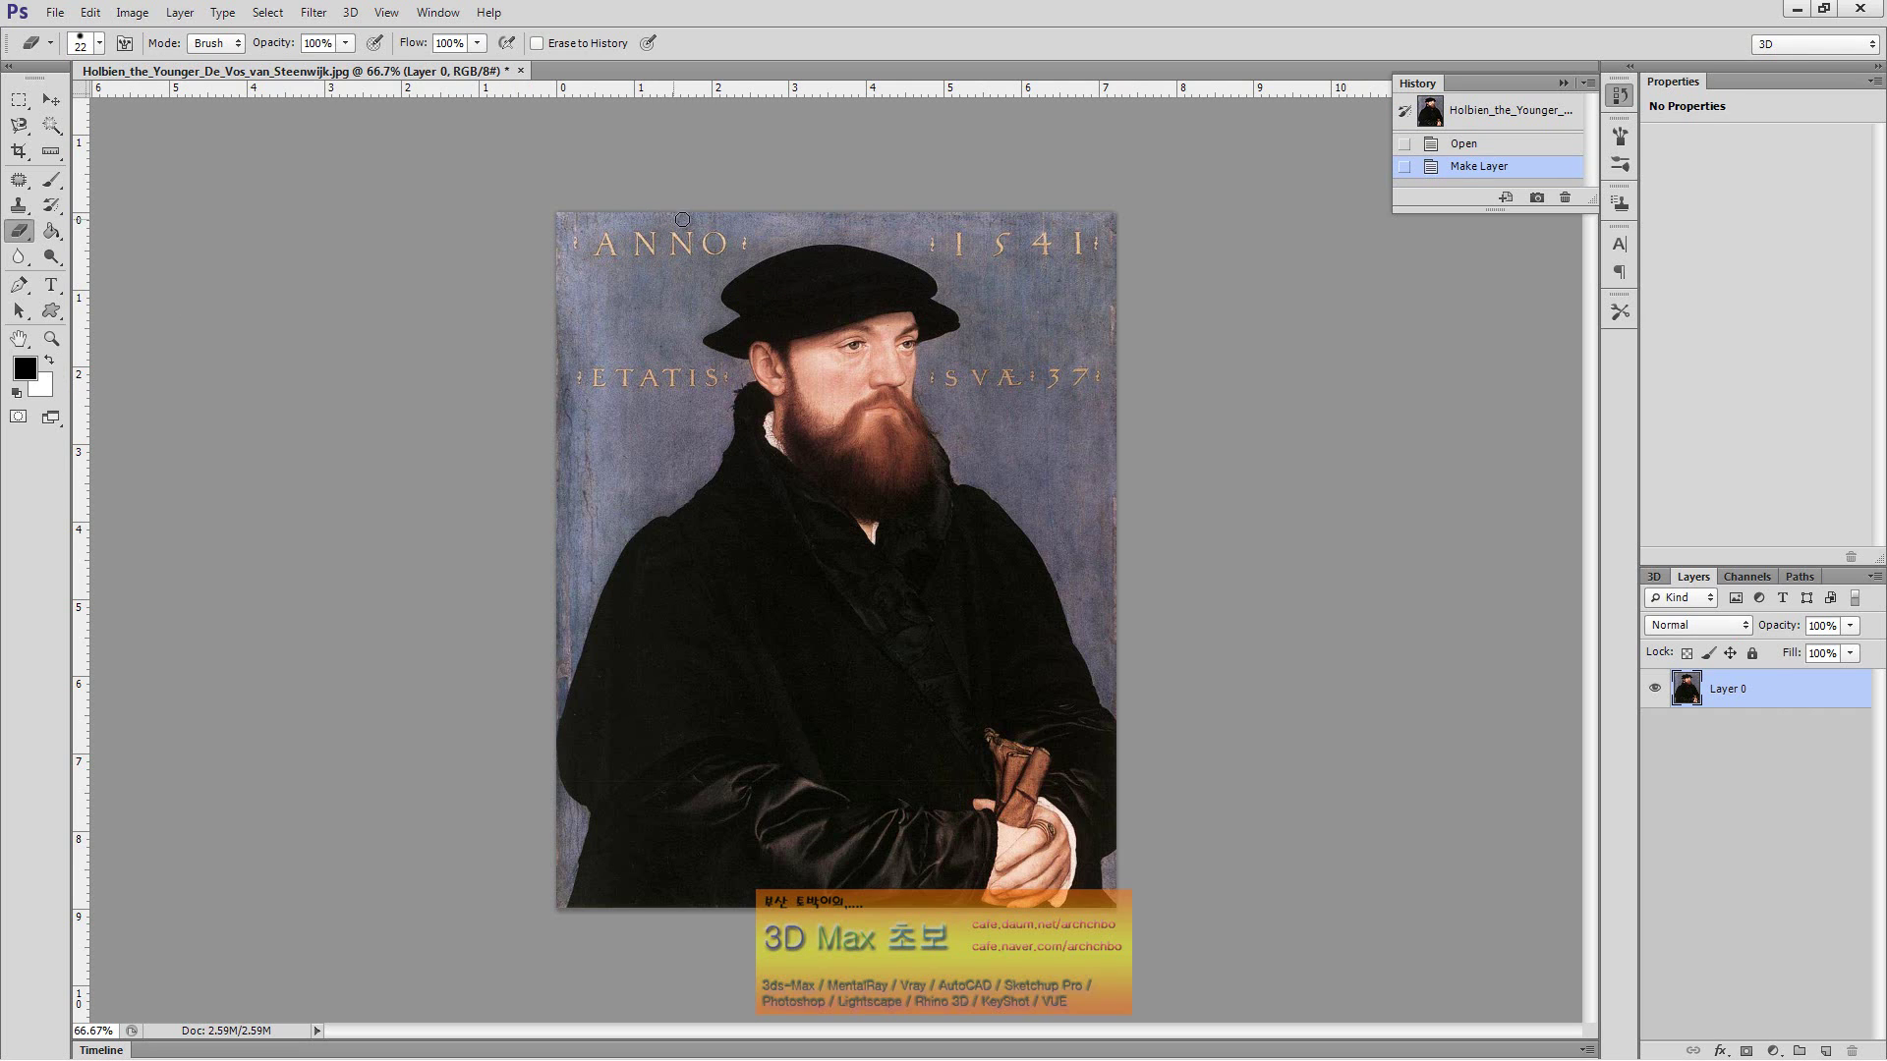
# Erase the top-left corner and the area around ANNO to transparency
pyautogui.moveTo(682, 219)
pyautogui.mouseDown()
pyautogui.moveTo(555, 246)
pyautogui.moveTo(639, 221)
pyautogui.mouseUp()
pyautogui.moveTo(535, 260); pyautogui.dragTo(781, 212)
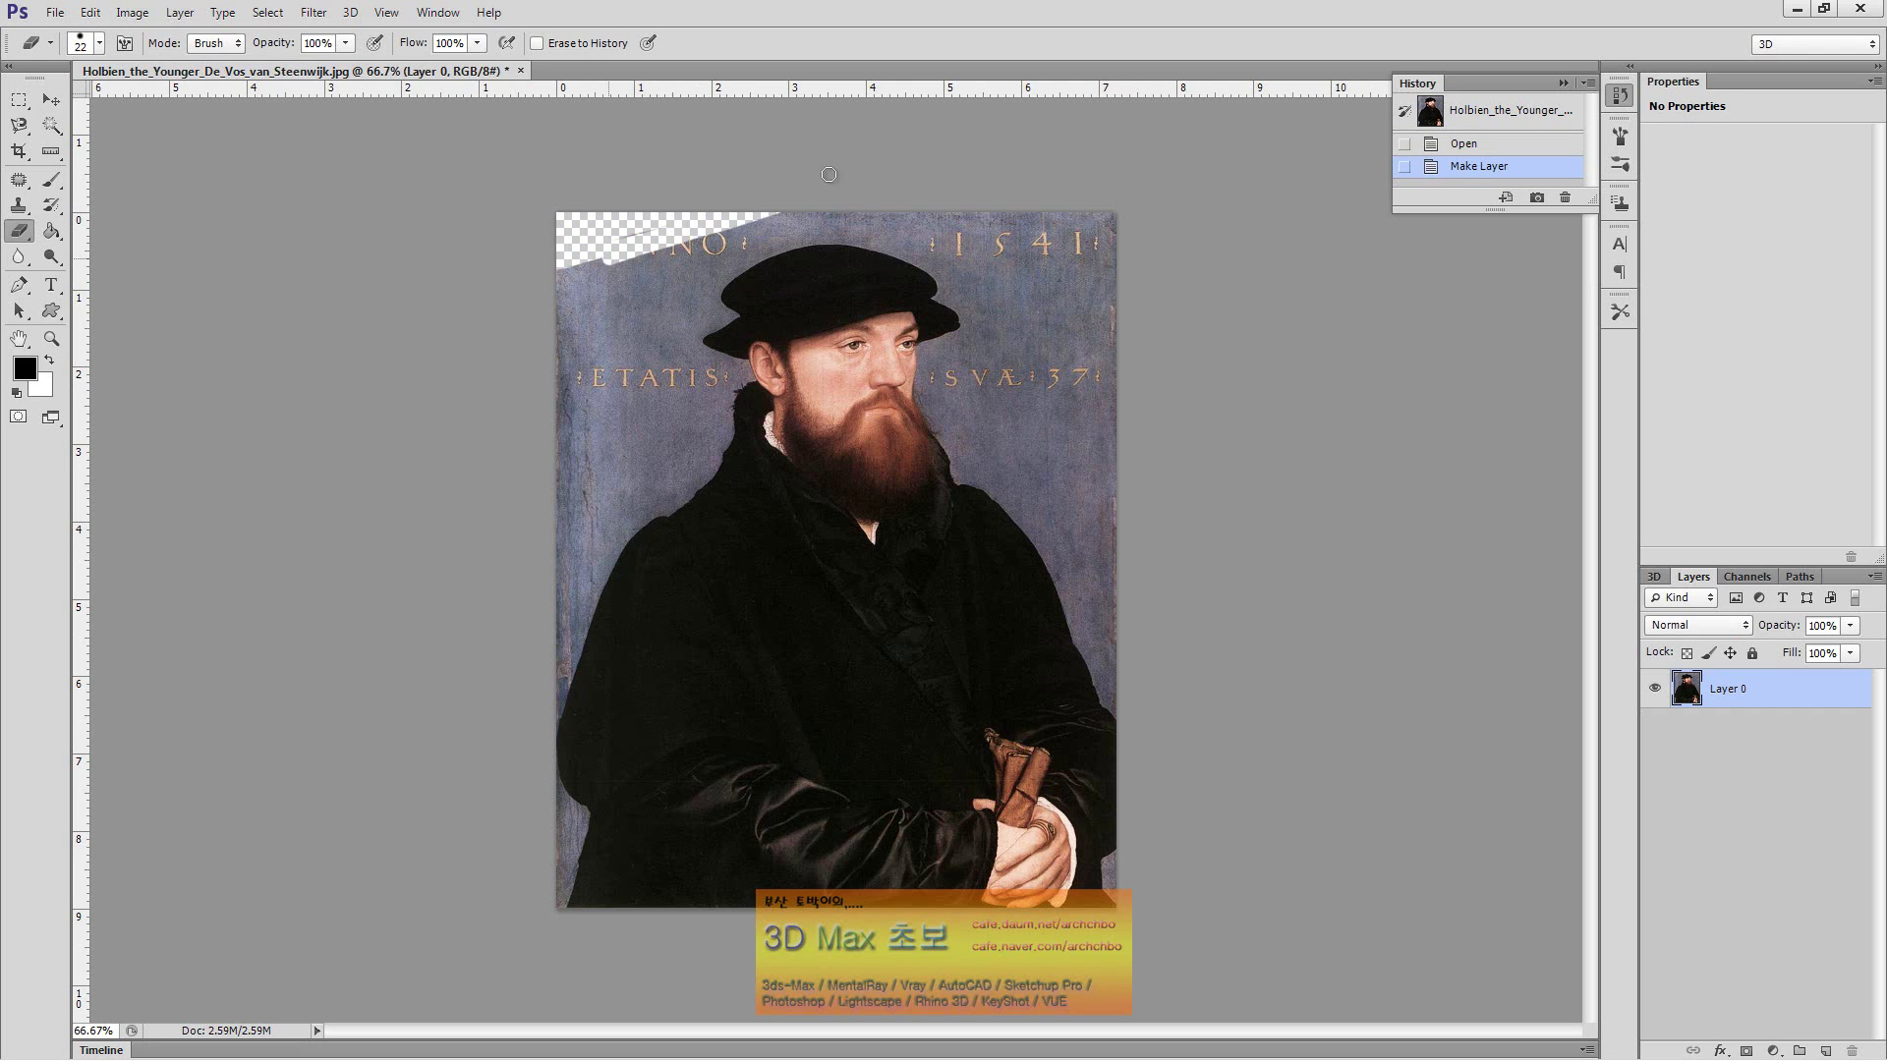
pyautogui.moveTo(504, 269); pyautogui.dragTo(274, 170)
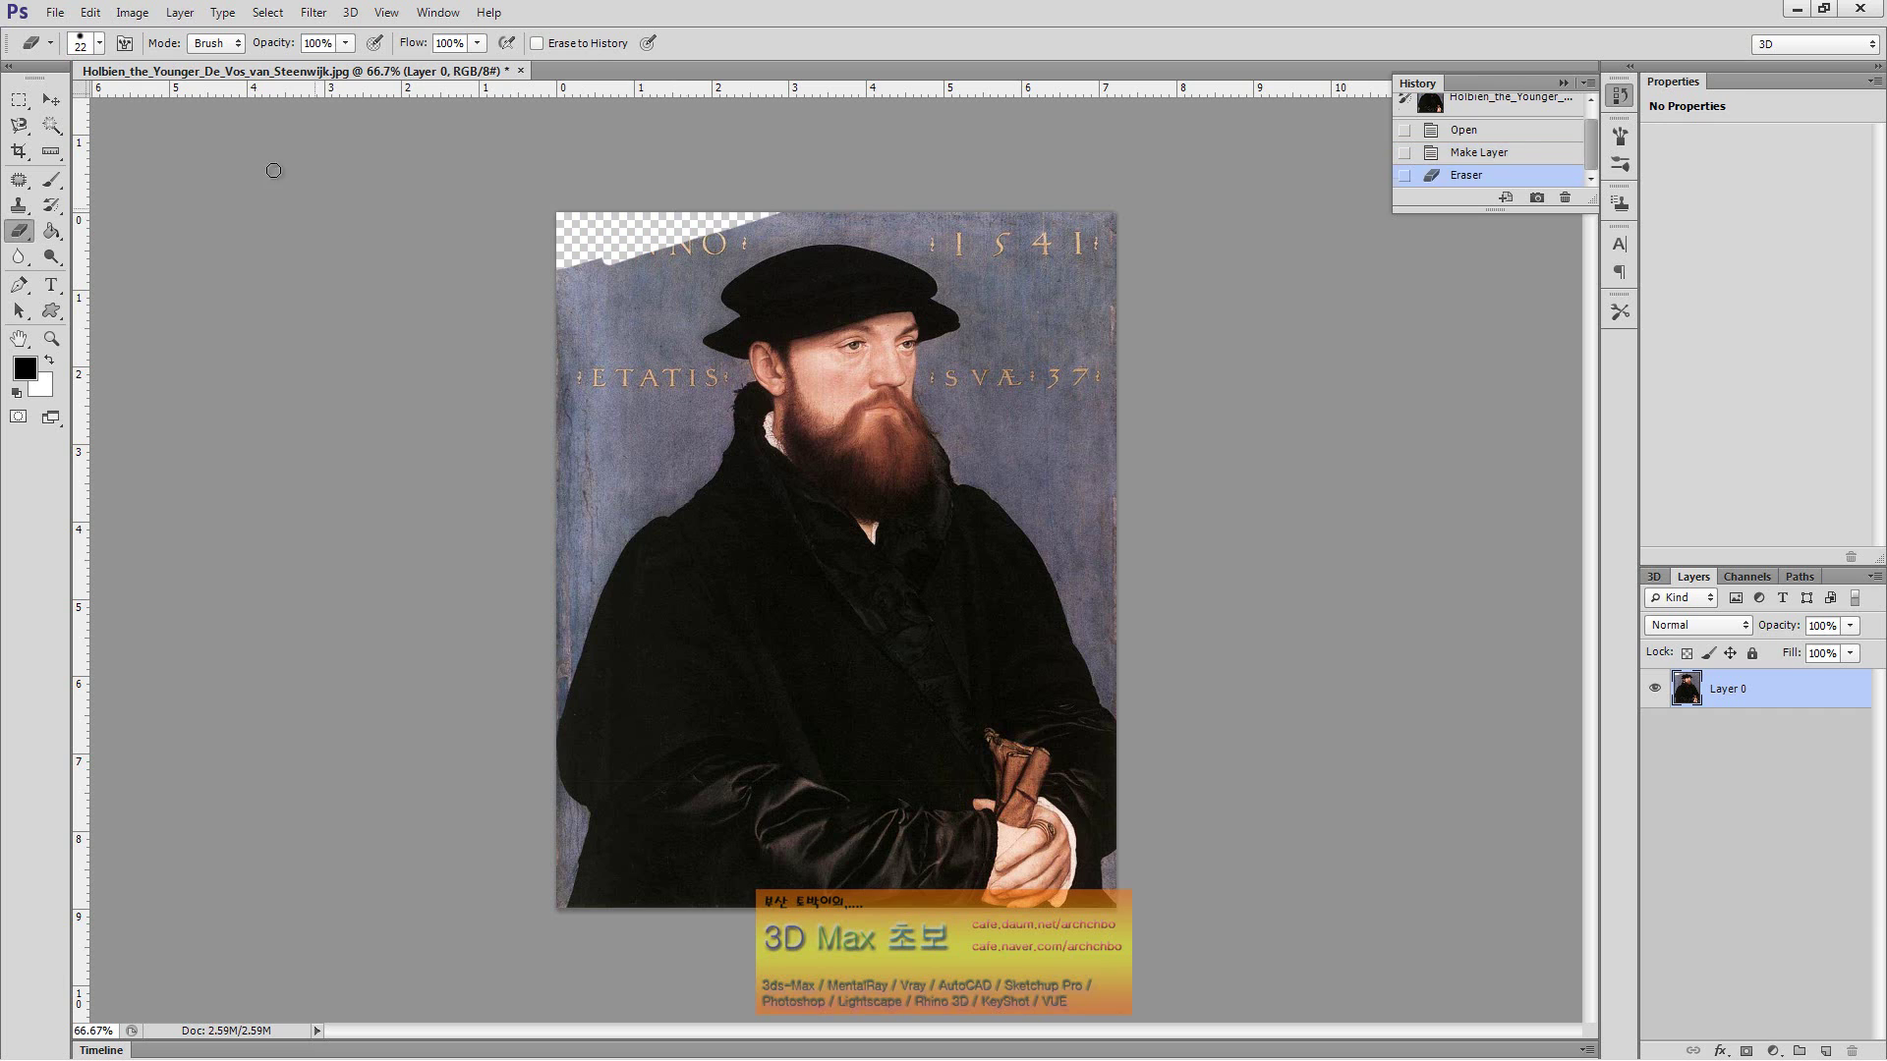
# Enlarge the eraser to 71 px and erase the top-right corner and right-edge backdrop
pyautogui.click(100, 44)
pyautogui.moveTo(90, 96); pyautogui.dragTo(96, 106)
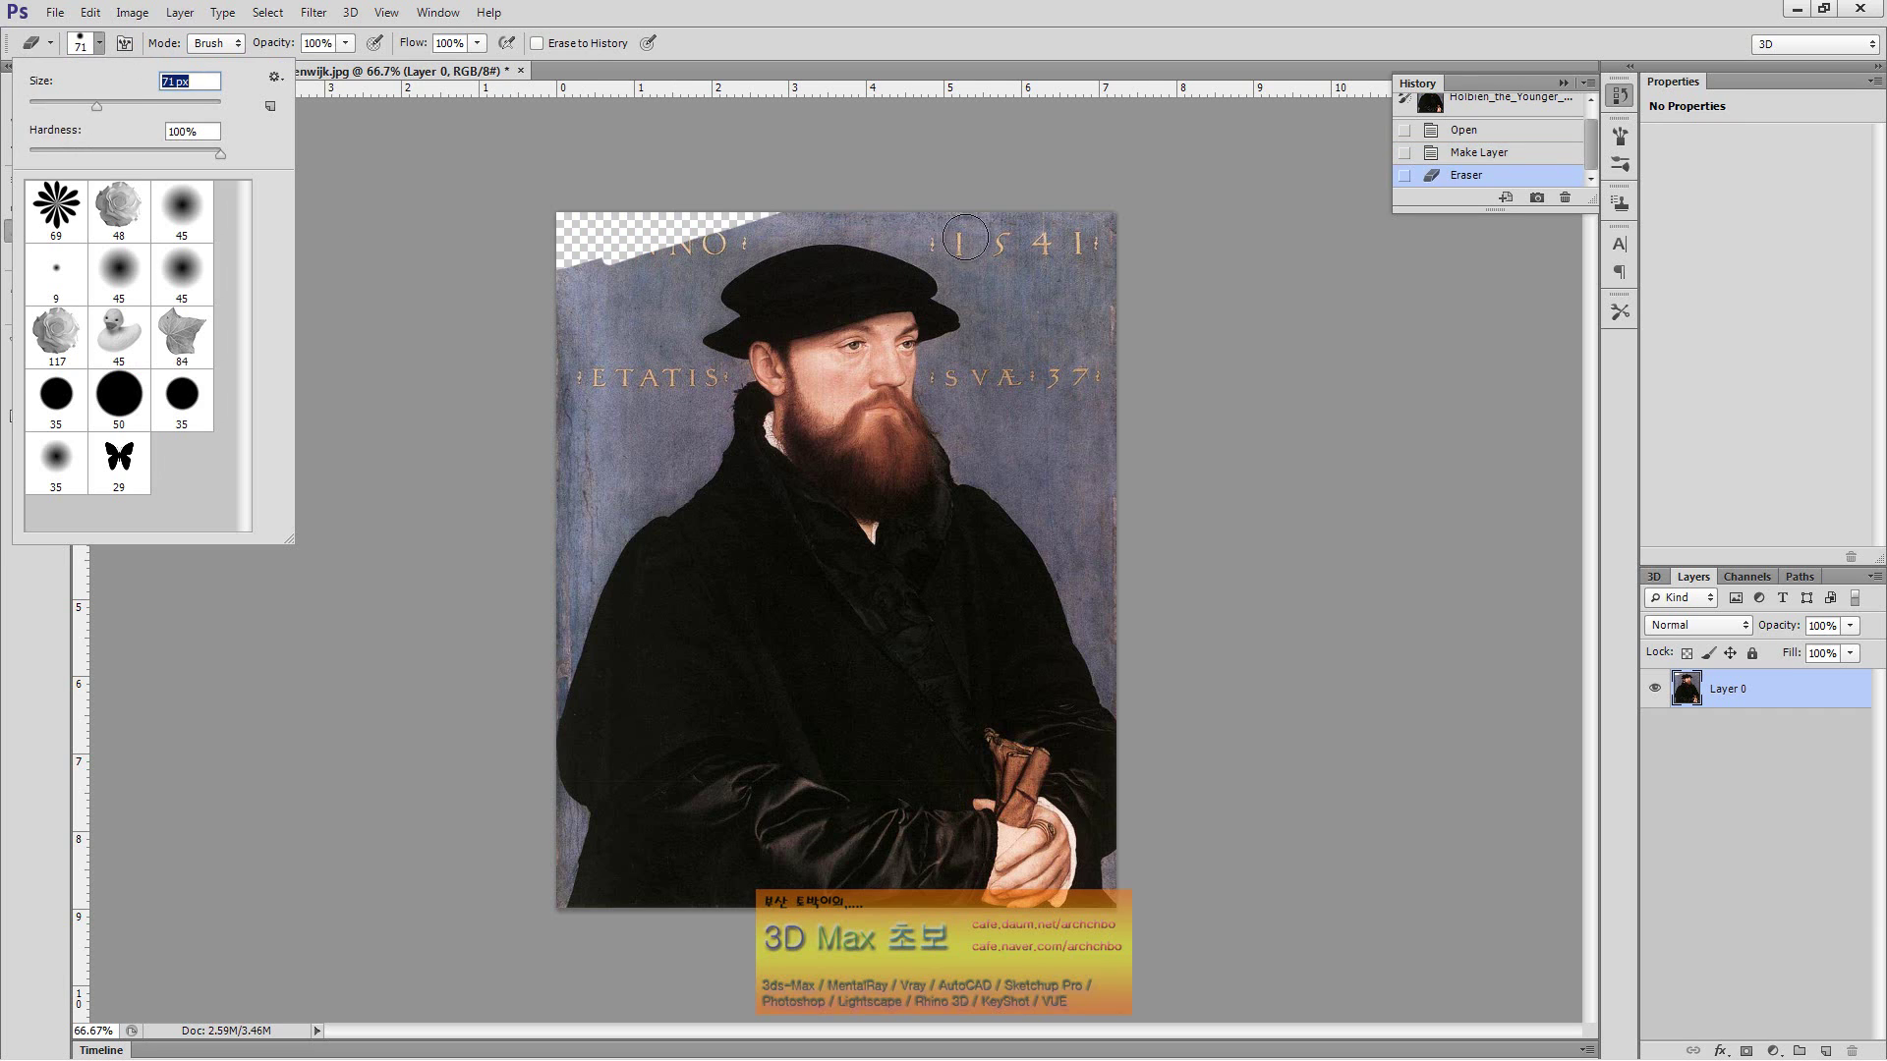
pyautogui.moveTo(944, 236)
pyautogui.mouseDown()
pyautogui.moveTo(1130, 308)
pyautogui.moveTo(1021, 197)
pyautogui.moveTo(1111, 393)
pyautogui.mouseUp()
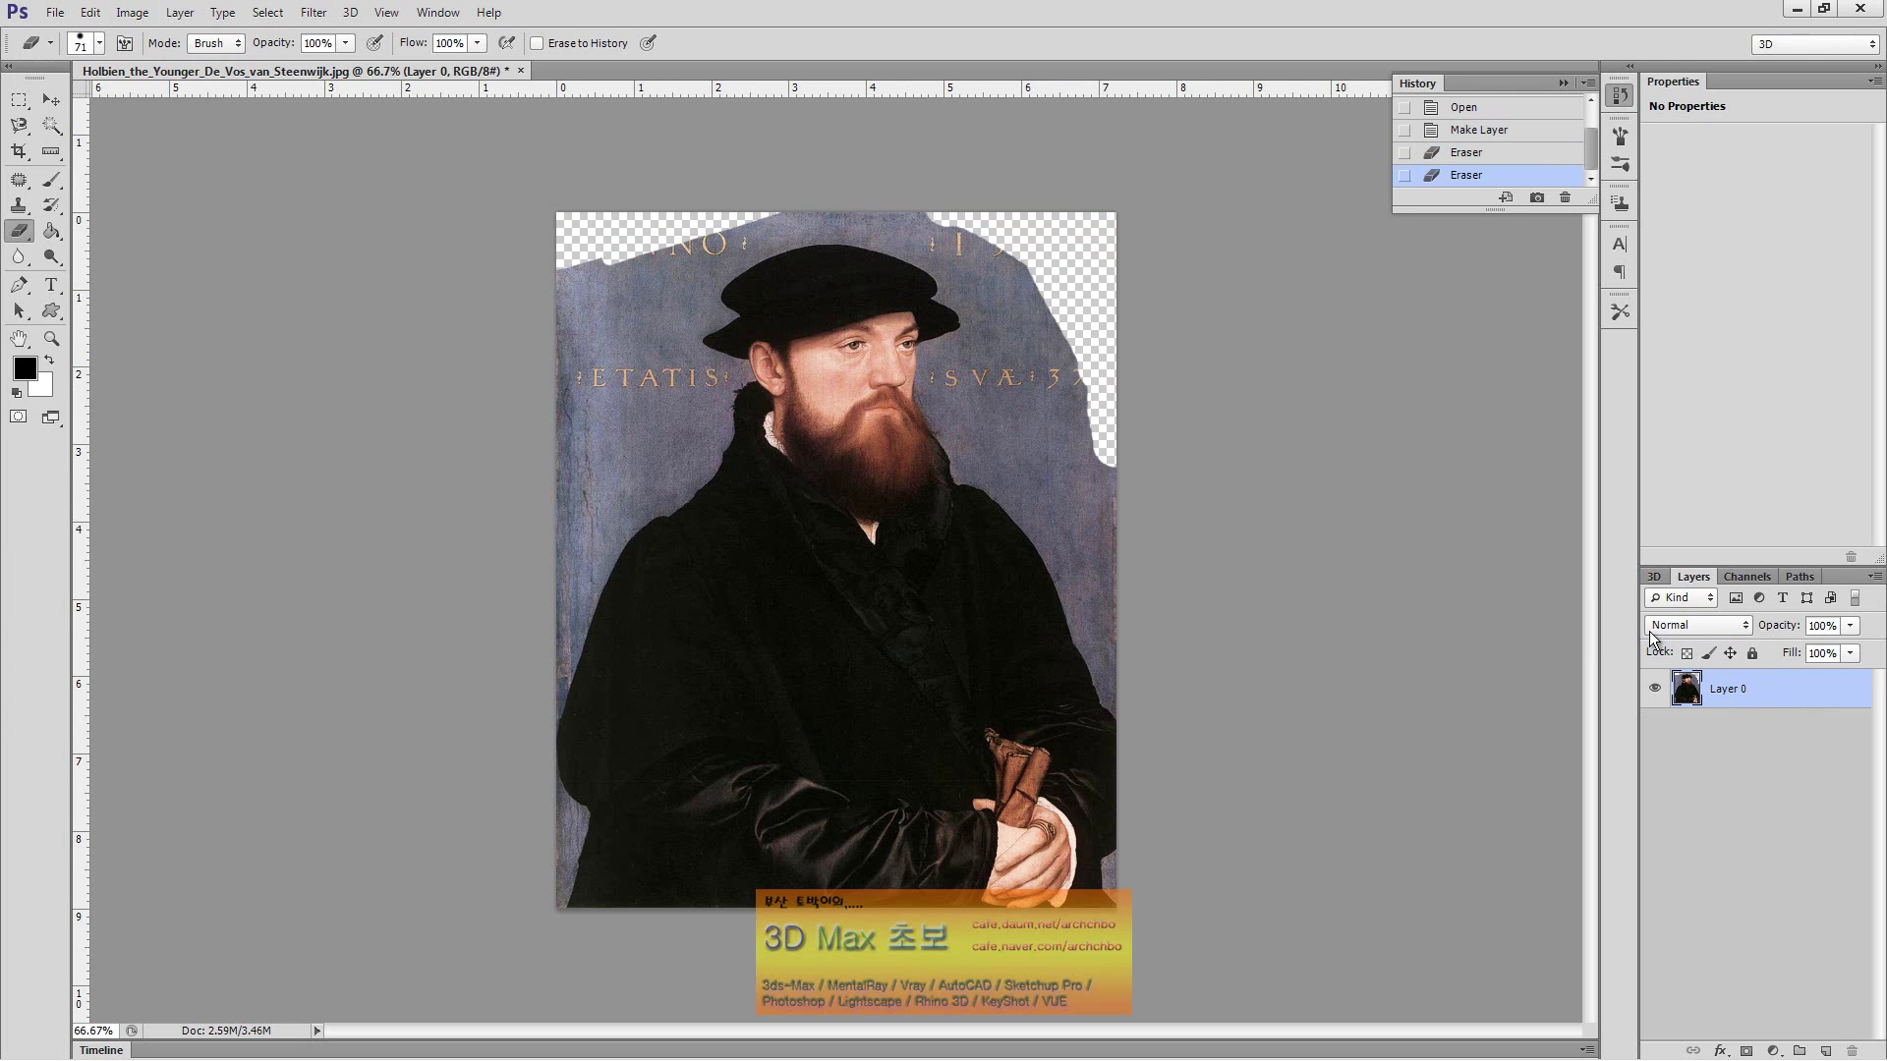
pyautogui.moveTo(983, 231)
pyautogui.mouseDown()
pyautogui.moveTo(1144, 530)
pyautogui.moveTo(1004, 344)
pyautogui.moveTo(1022, 356)
pyautogui.mouseUp()
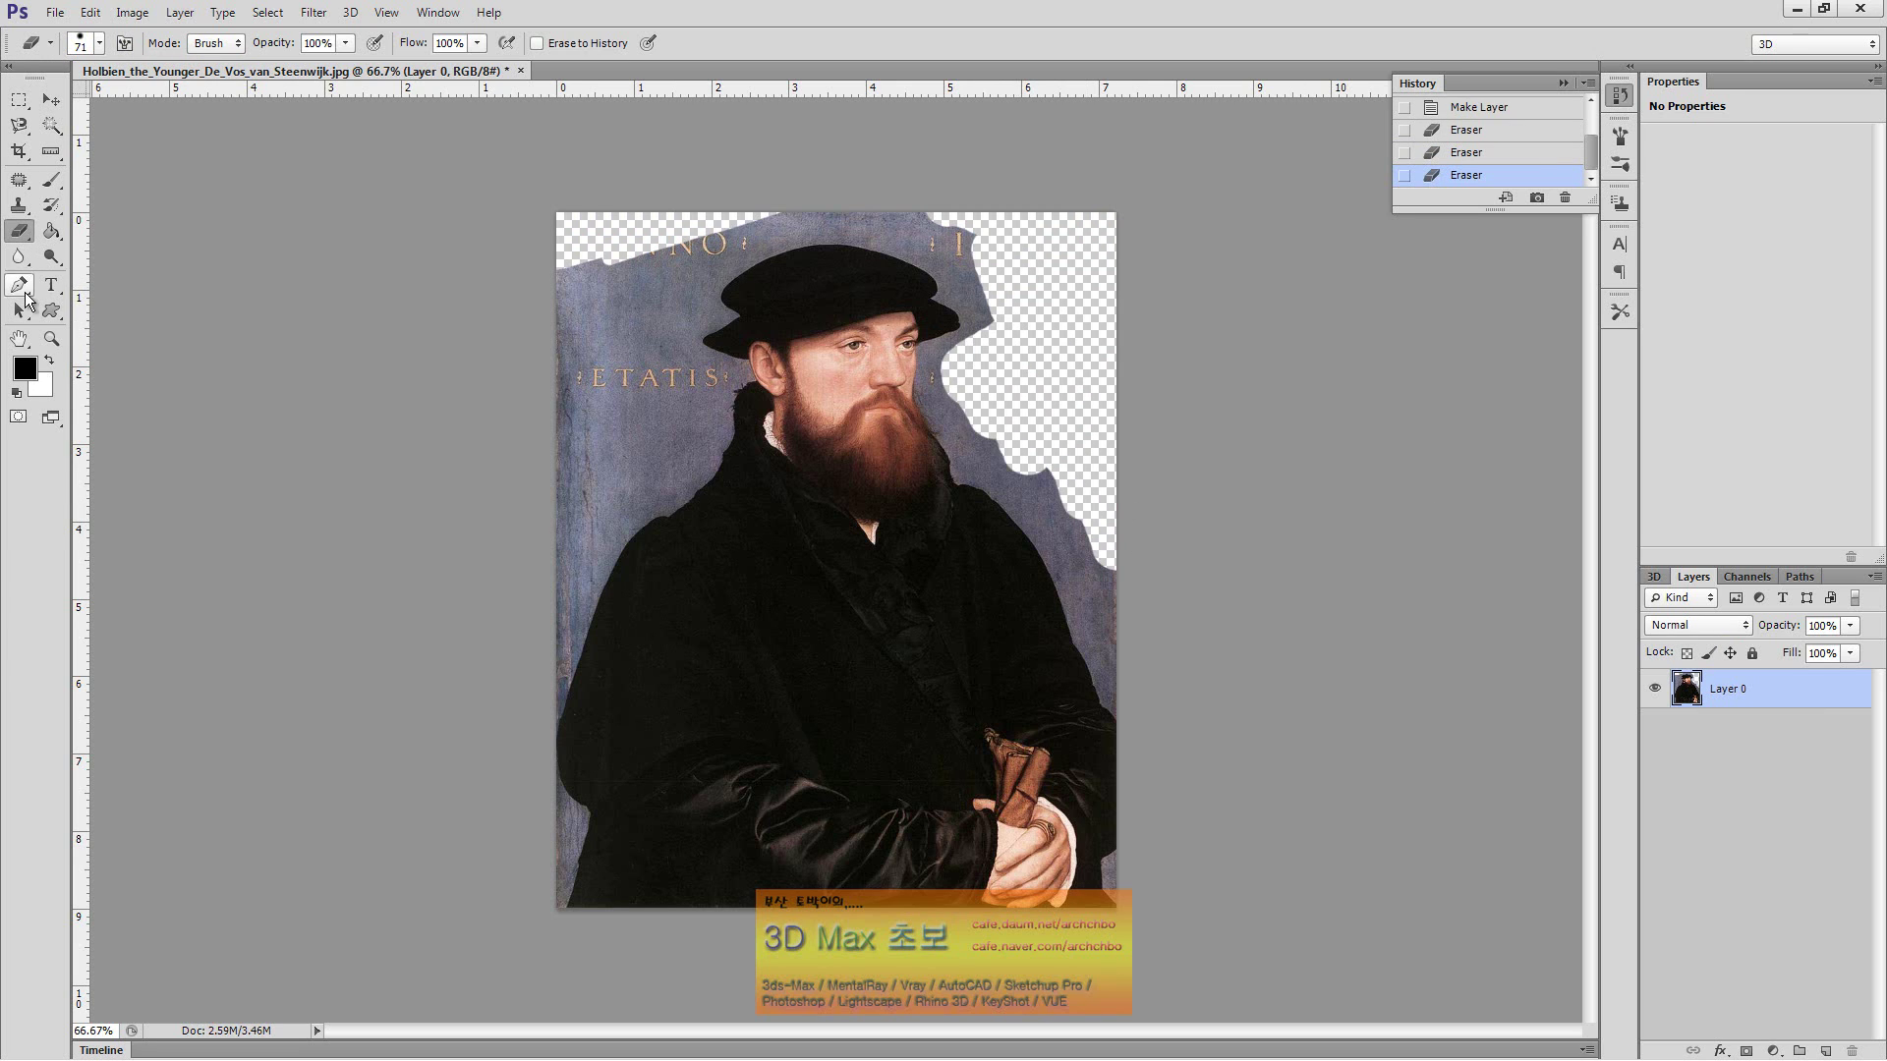
pyautogui.click(29, 236)
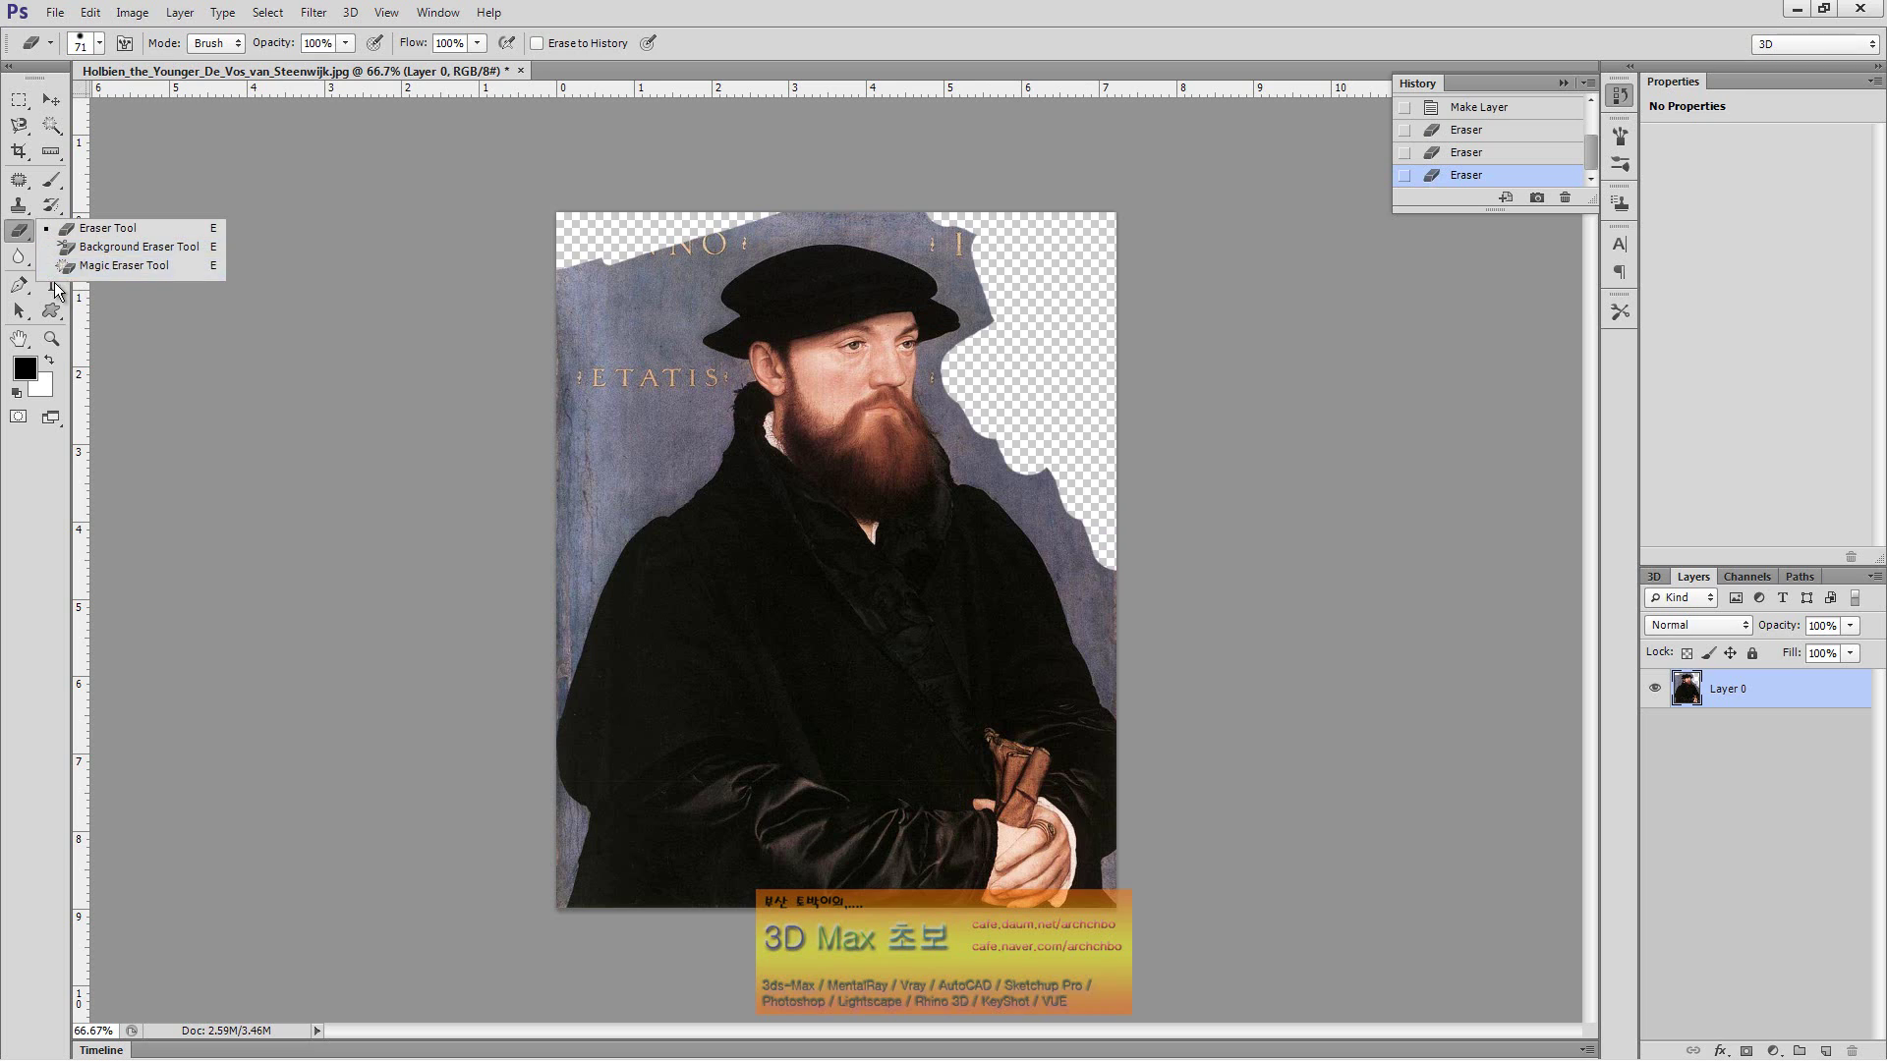
# Try the Background Eraser at 67 px, then revert to the original snapshot in History
pyautogui.click(140, 246)
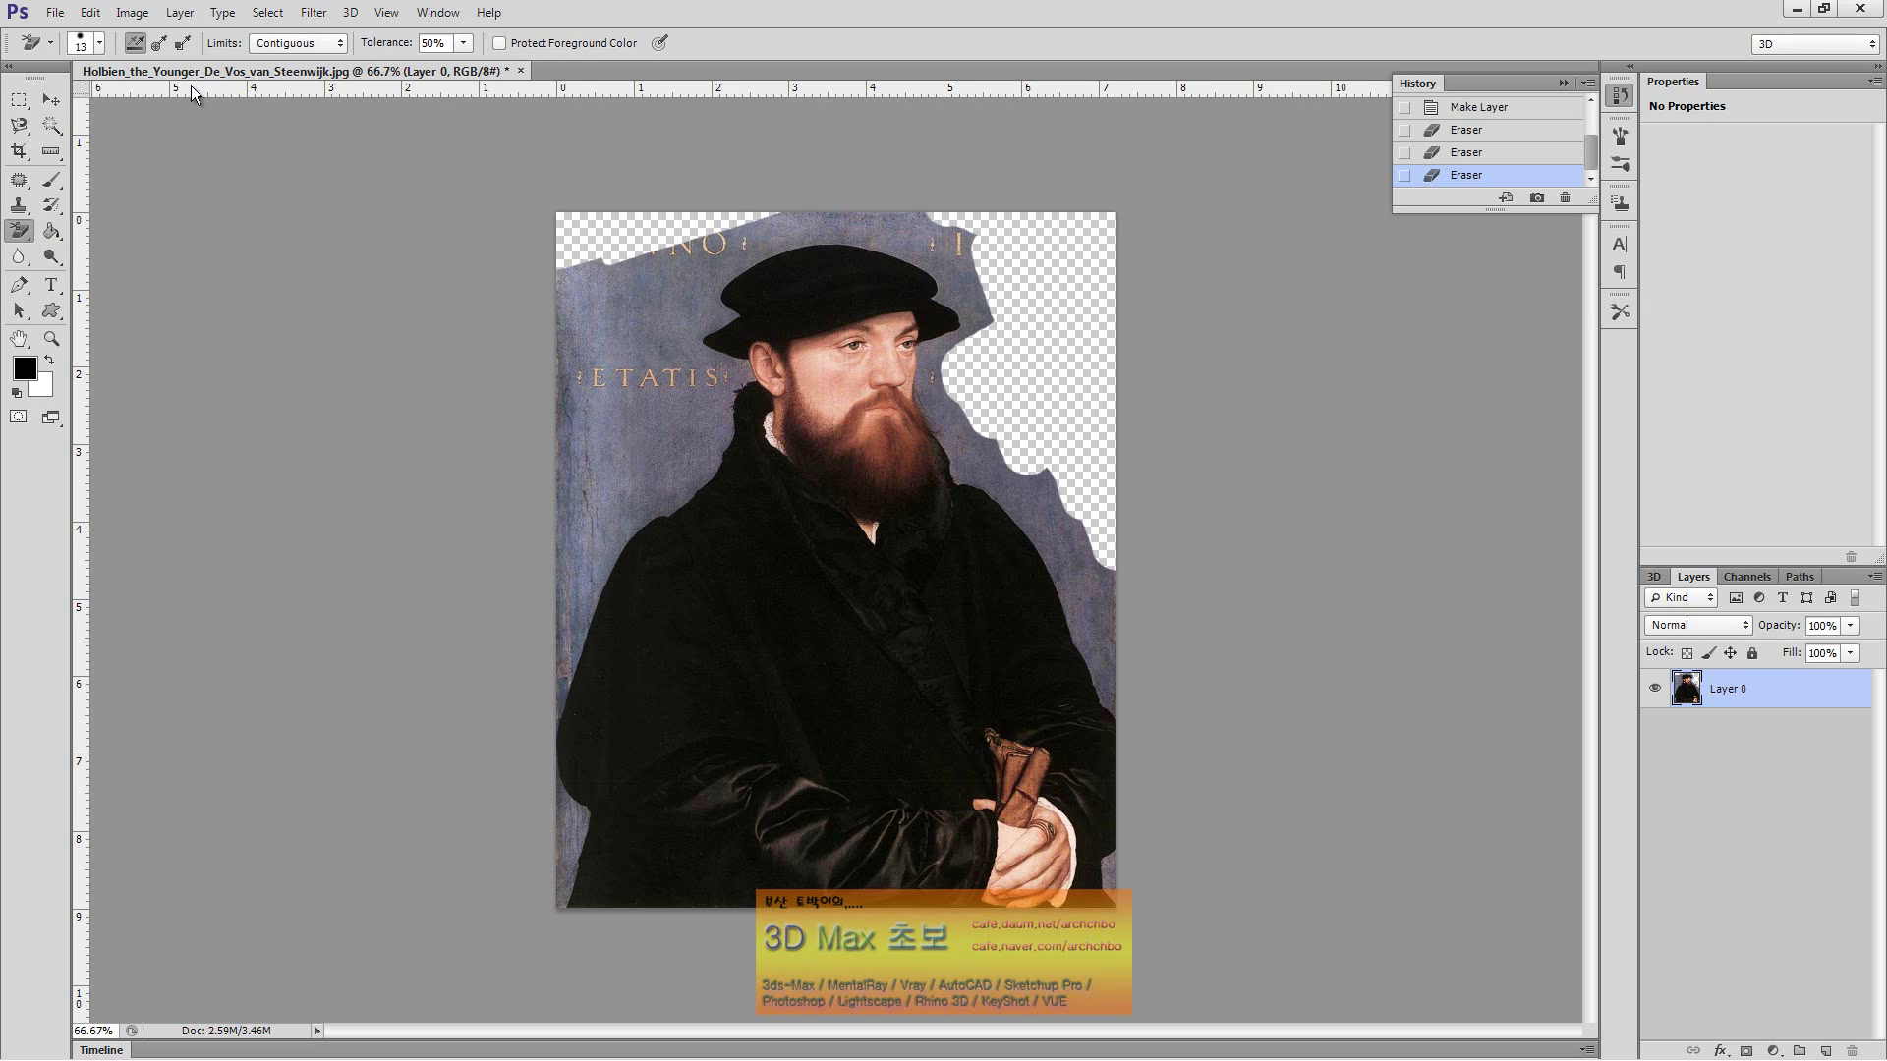
pyautogui.click(99, 42)
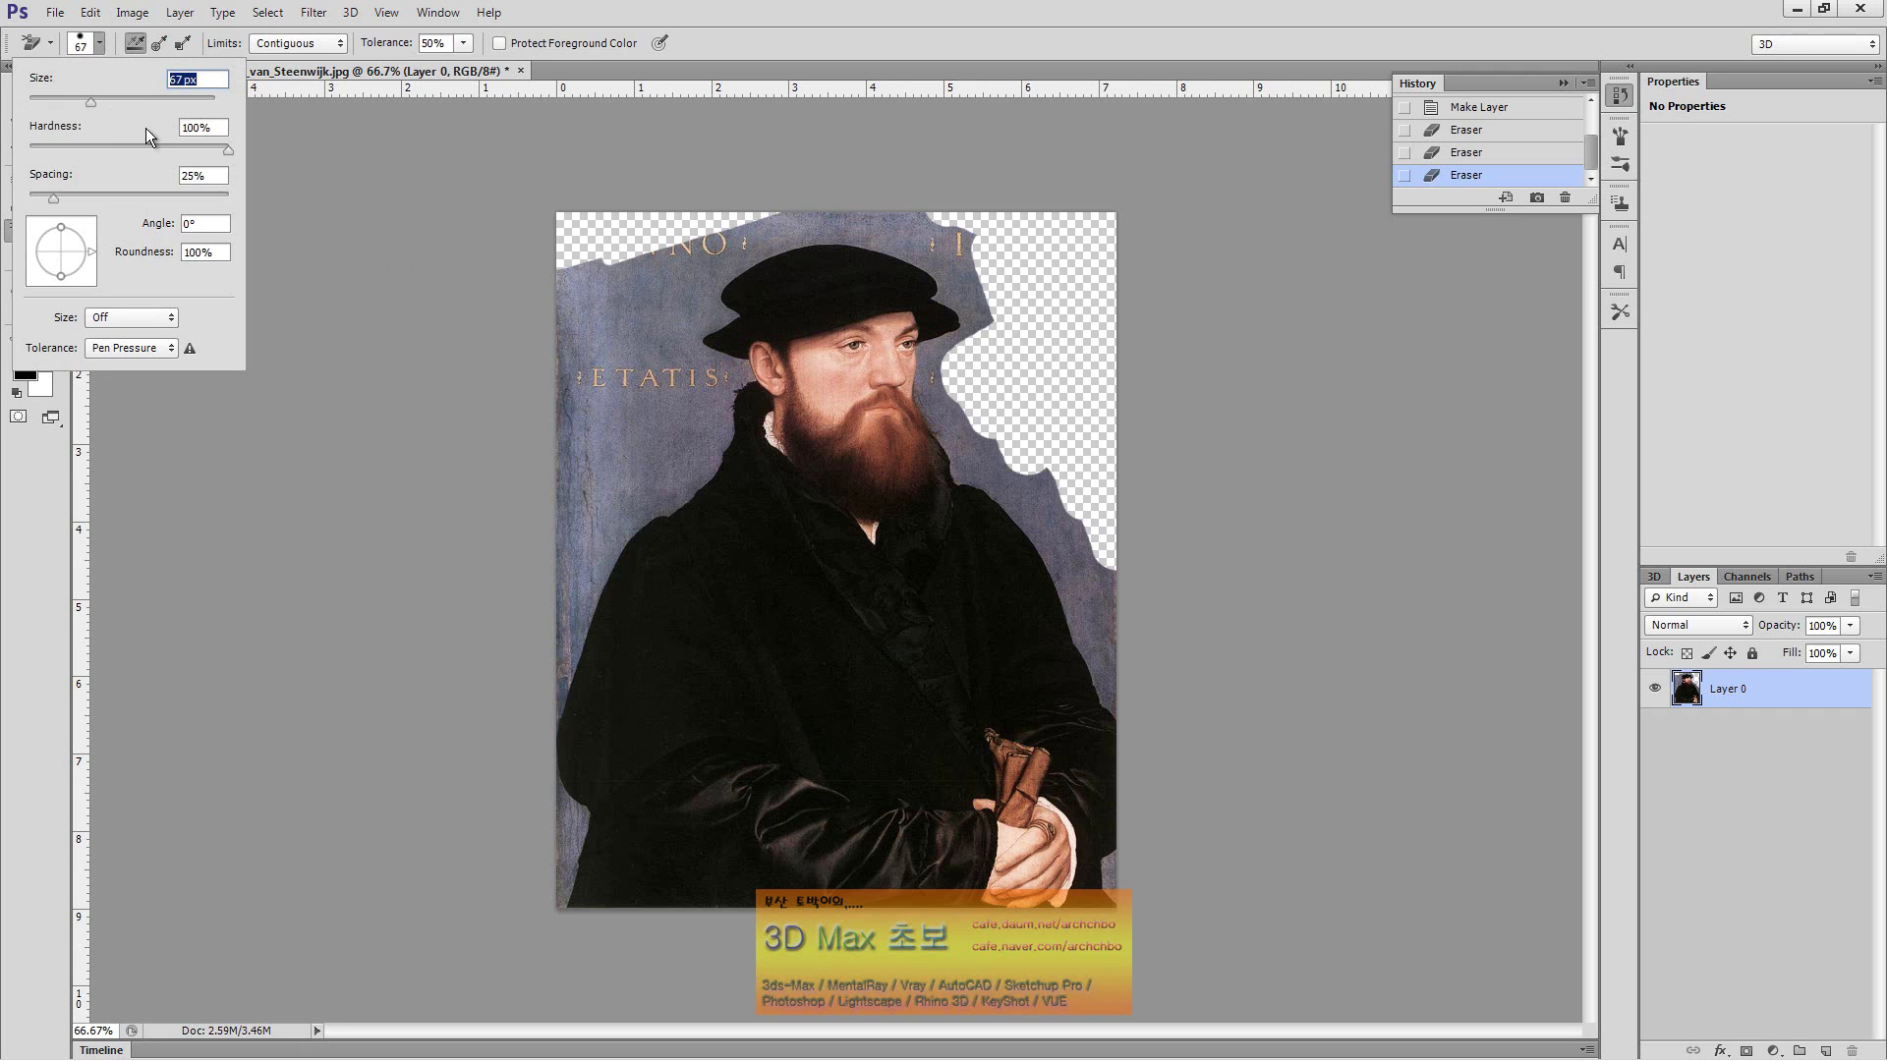
pyautogui.moveTo(106, 102); pyautogui.dragTo(90, 102)
pyautogui.moveTo(600, 354); pyautogui.dragTo(585, 295)
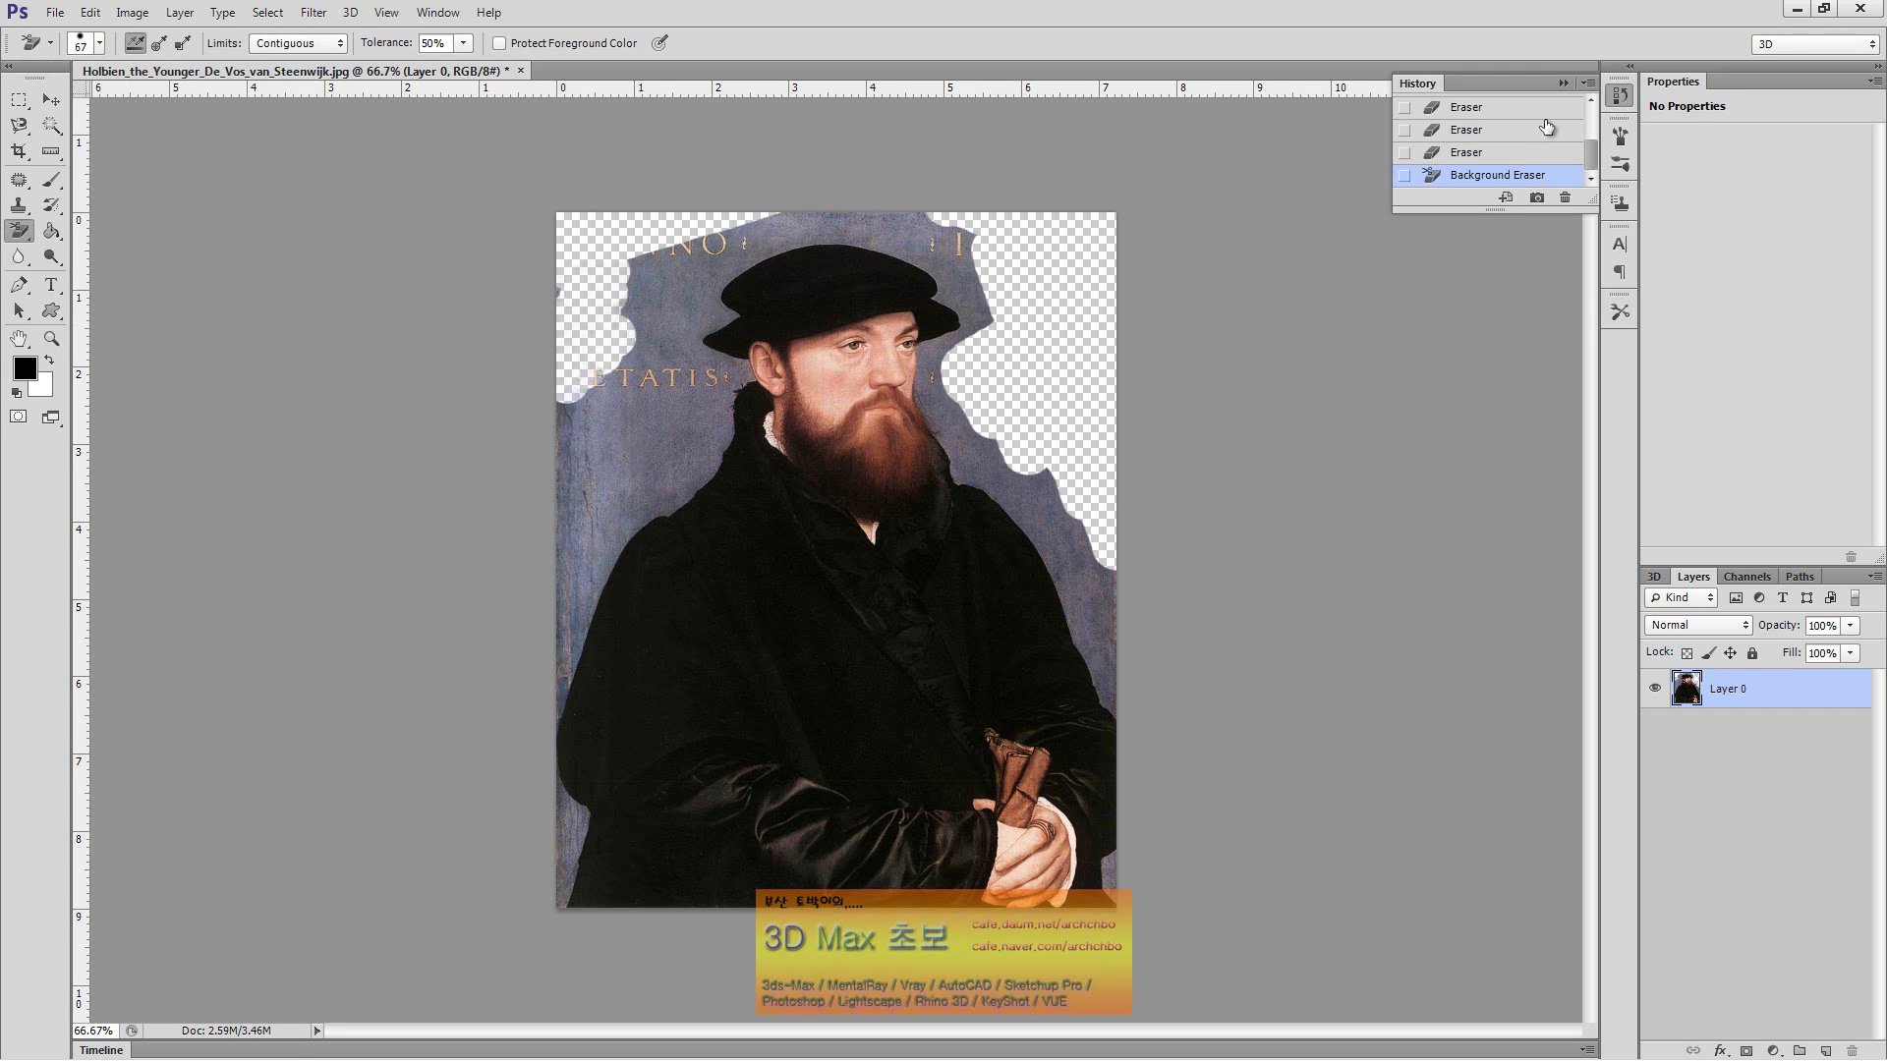
pyautogui.moveTo(1590, 152); pyautogui.dragTo(1586, 108)
pyautogui.click(1514, 110)
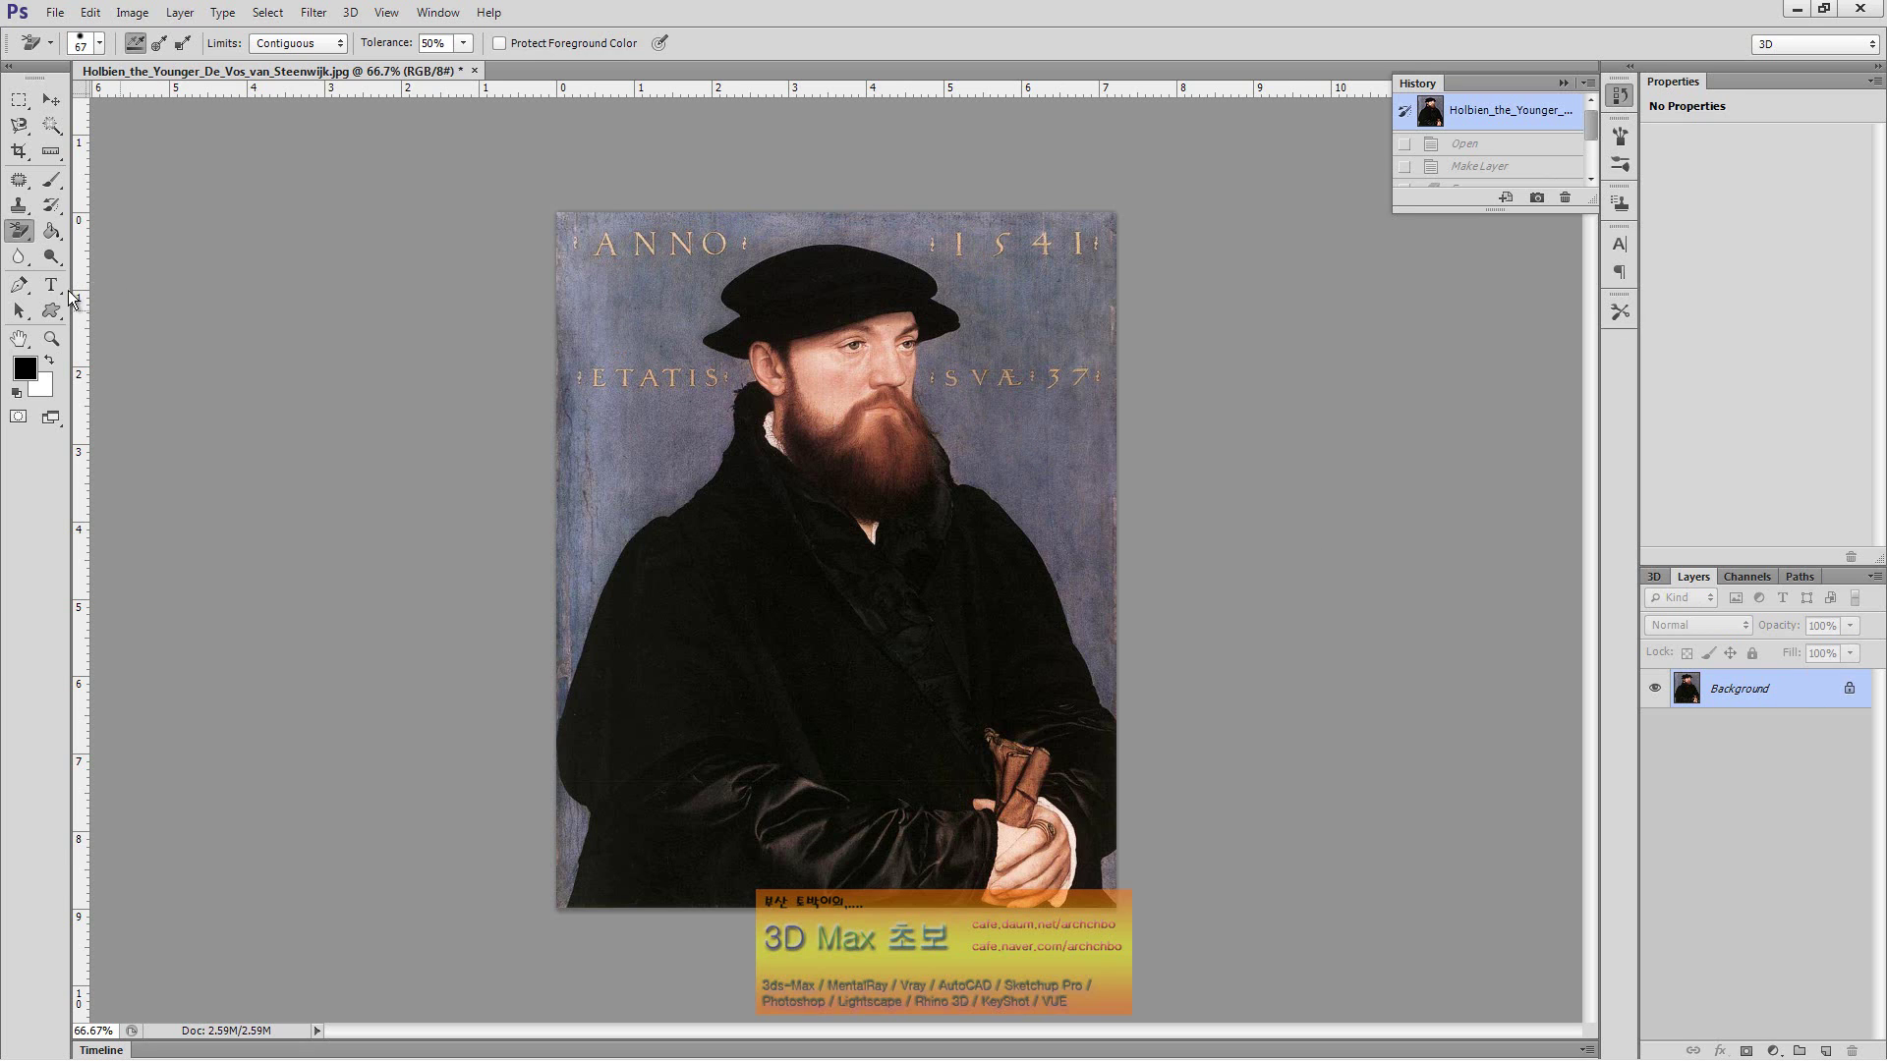
# Test another Background Eraser stroke on the upper-left backdrop and undo it
pyautogui.moveTo(20, 231); pyautogui.dragTo(108, 278)
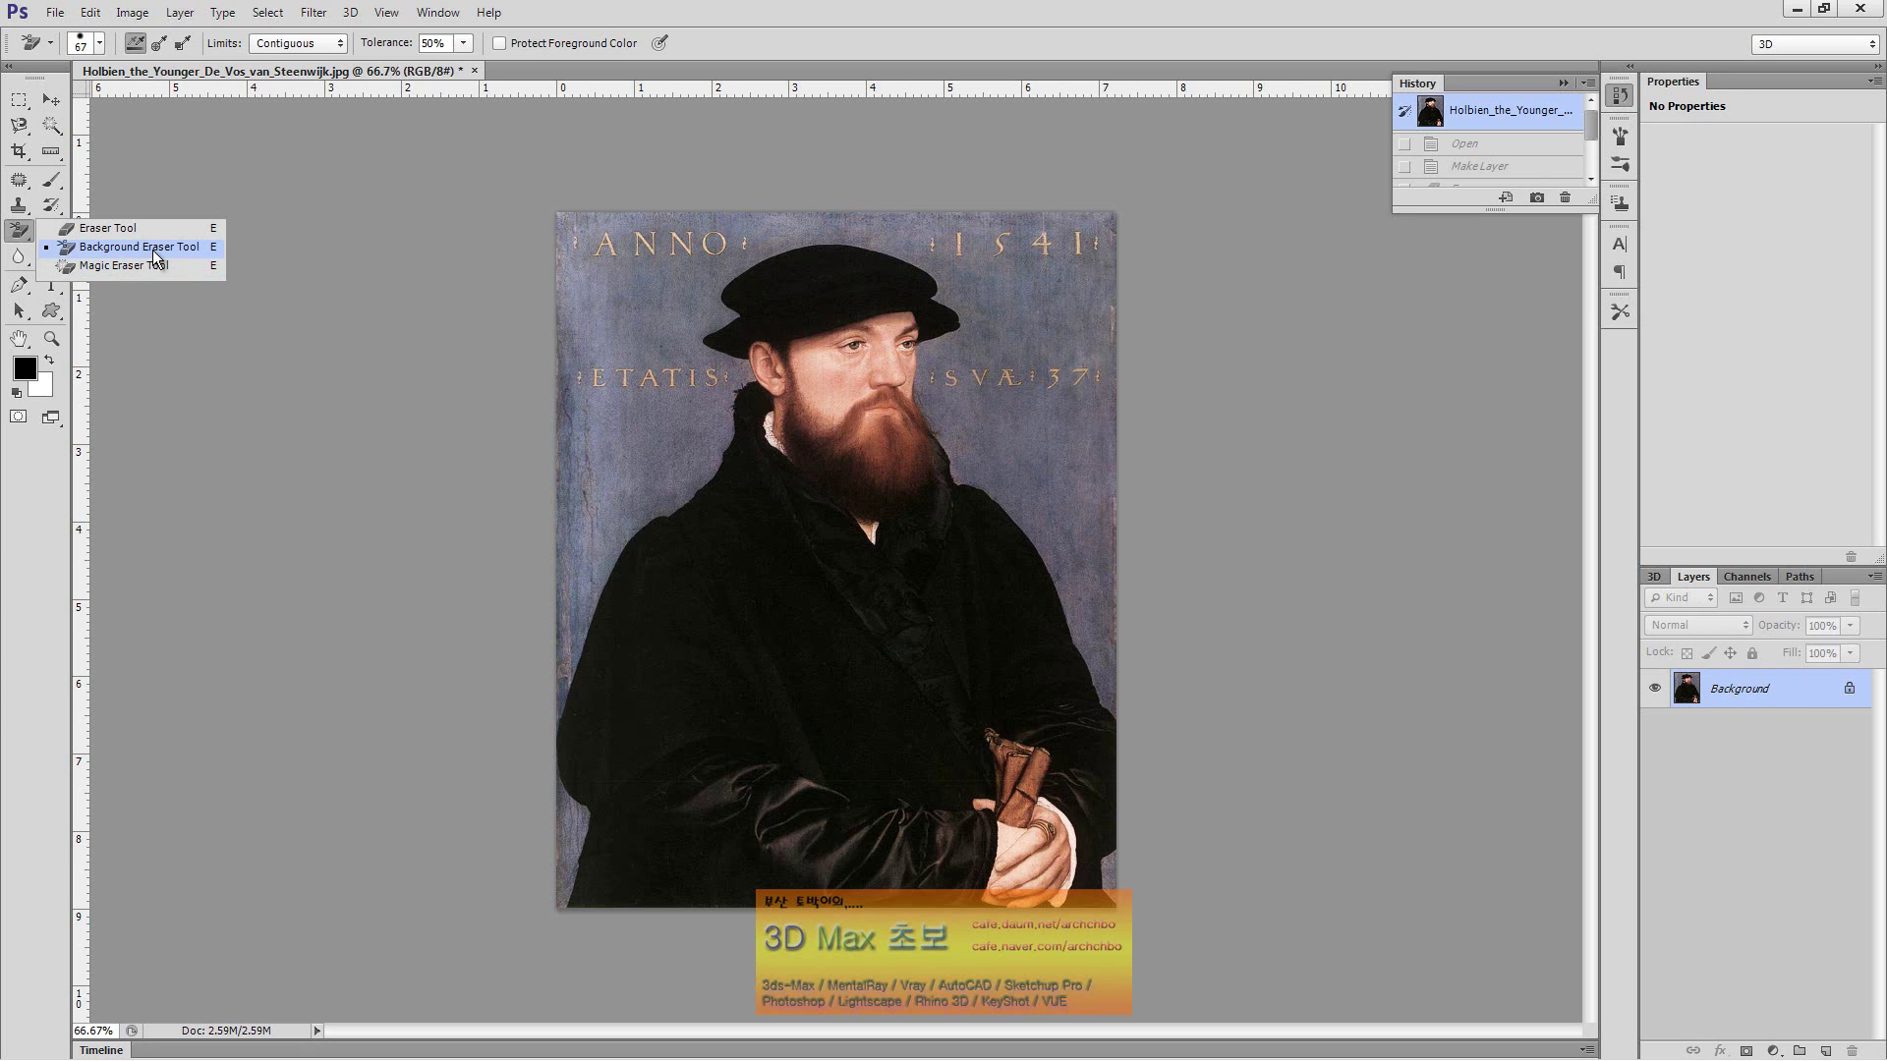
pyautogui.click(138, 246)
pyautogui.moveTo(643, 275)
pyautogui.mouseDown()
pyautogui.moveTo(529, 348)
pyautogui.moveTo(602, 190)
pyautogui.moveTo(560, 252)
pyautogui.moveTo(594, 262)
pyautogui.moveTo(614, 218)
pyautogui.moveTo(761, 242)
pyautogui.moveTo(800, 197)
pyautogui.moveTo(998, 278)
pyautogui.moveTo(879, 264)
pyautogui.mouseUp()
pyautogui.press('F12')
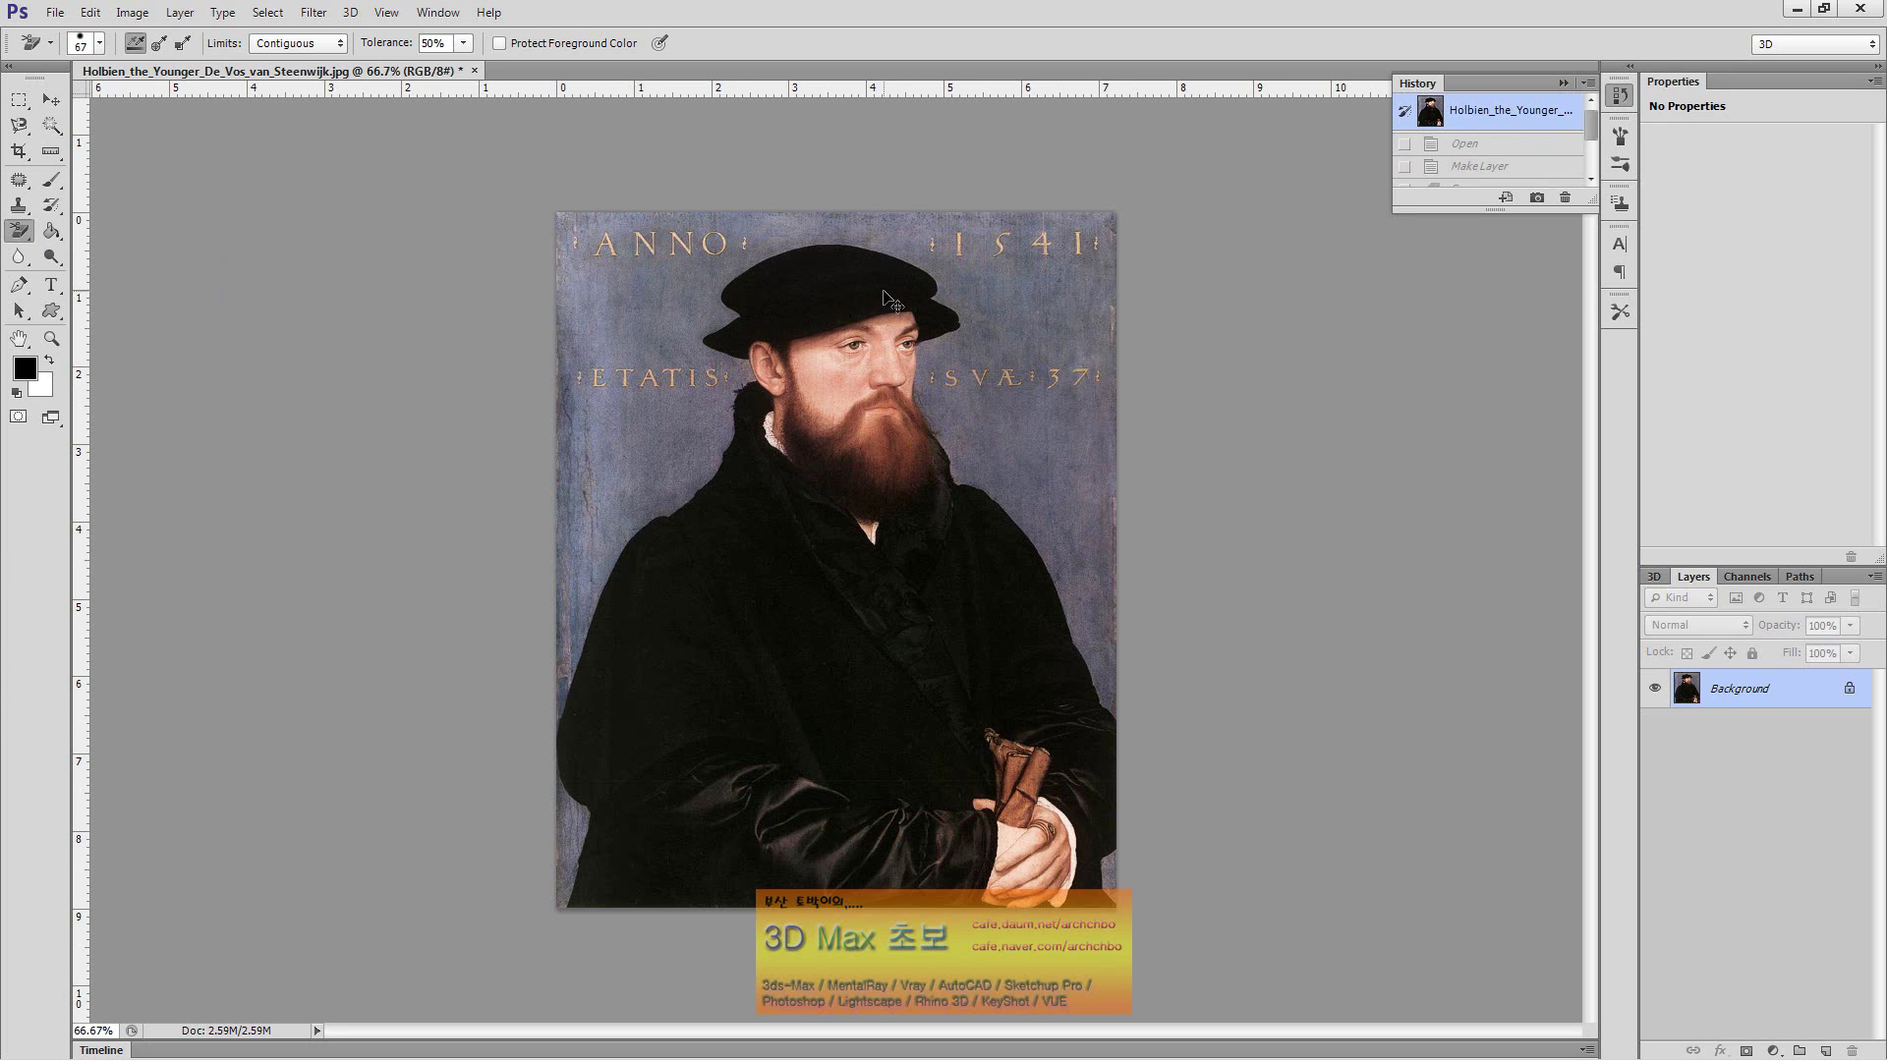
pyautogui.rightClick(18, 232)
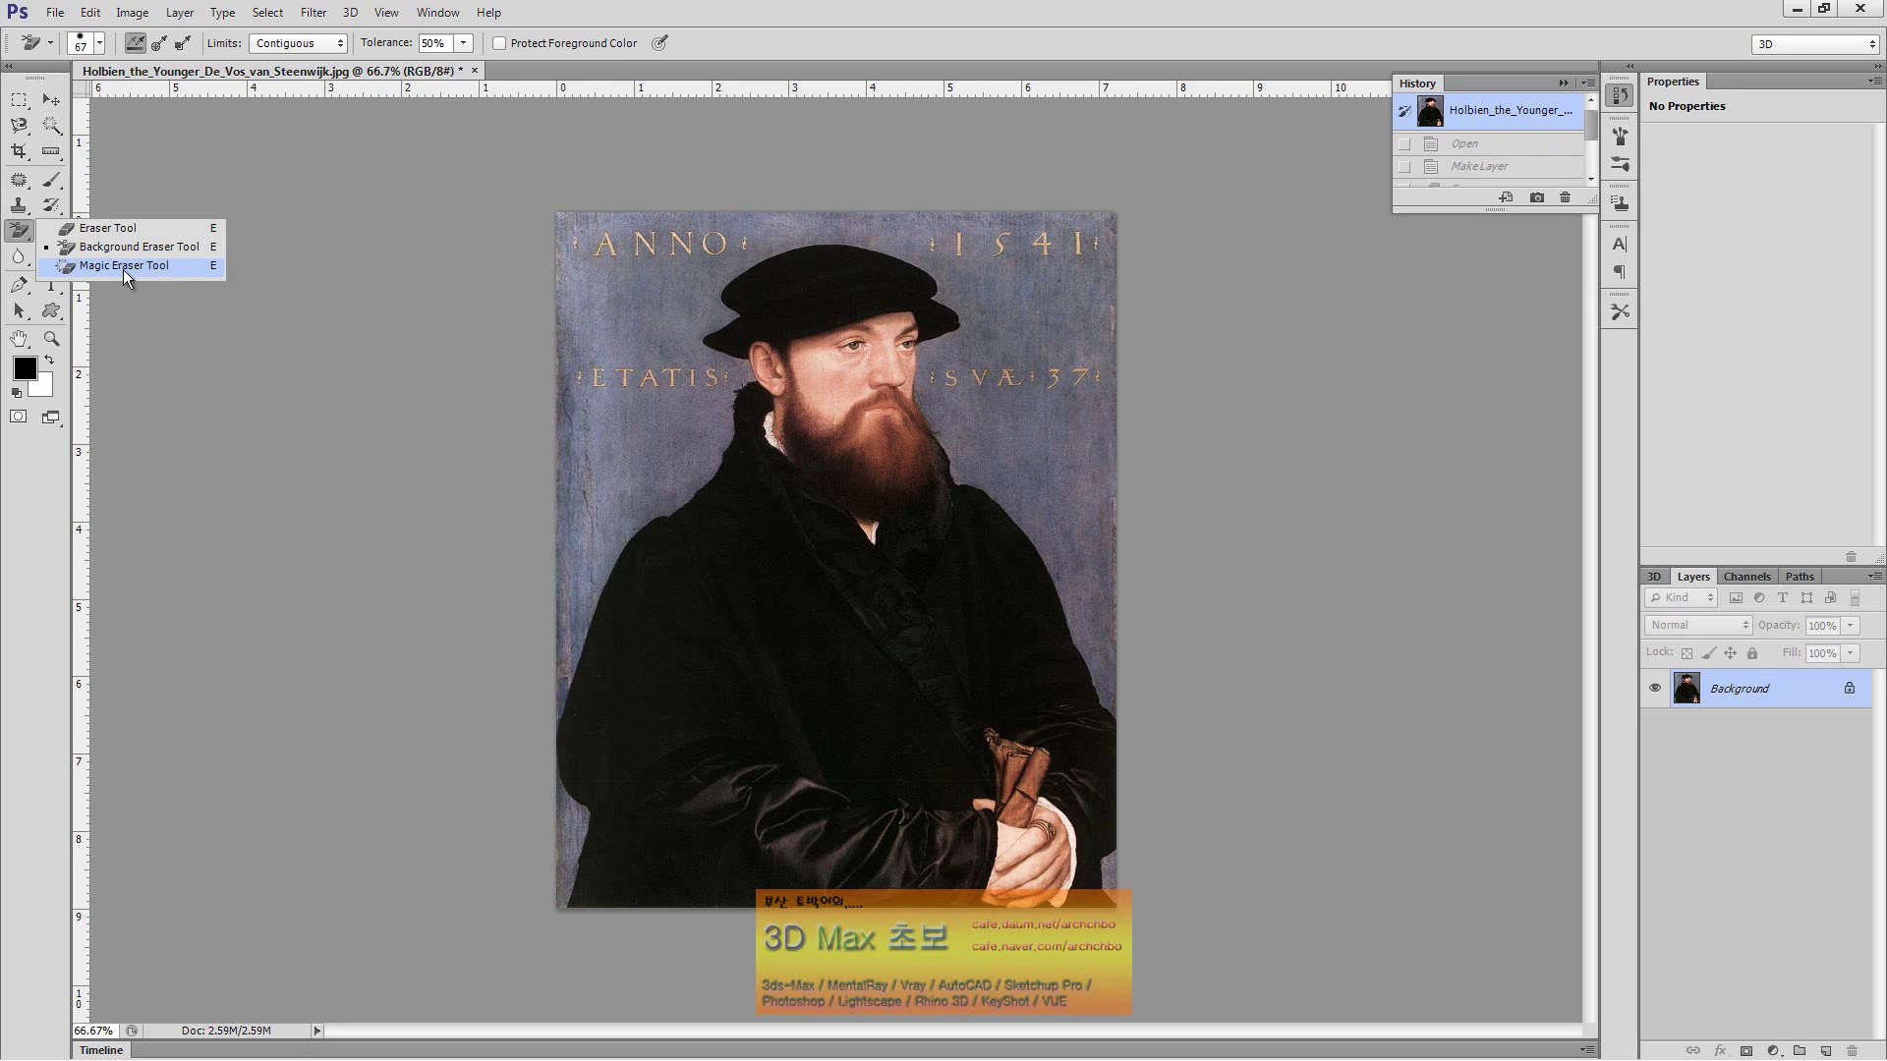
# Magic-erase the blue background and leftover bits near the ANNO and ETATIS text
pyautogui.click(122, 266)
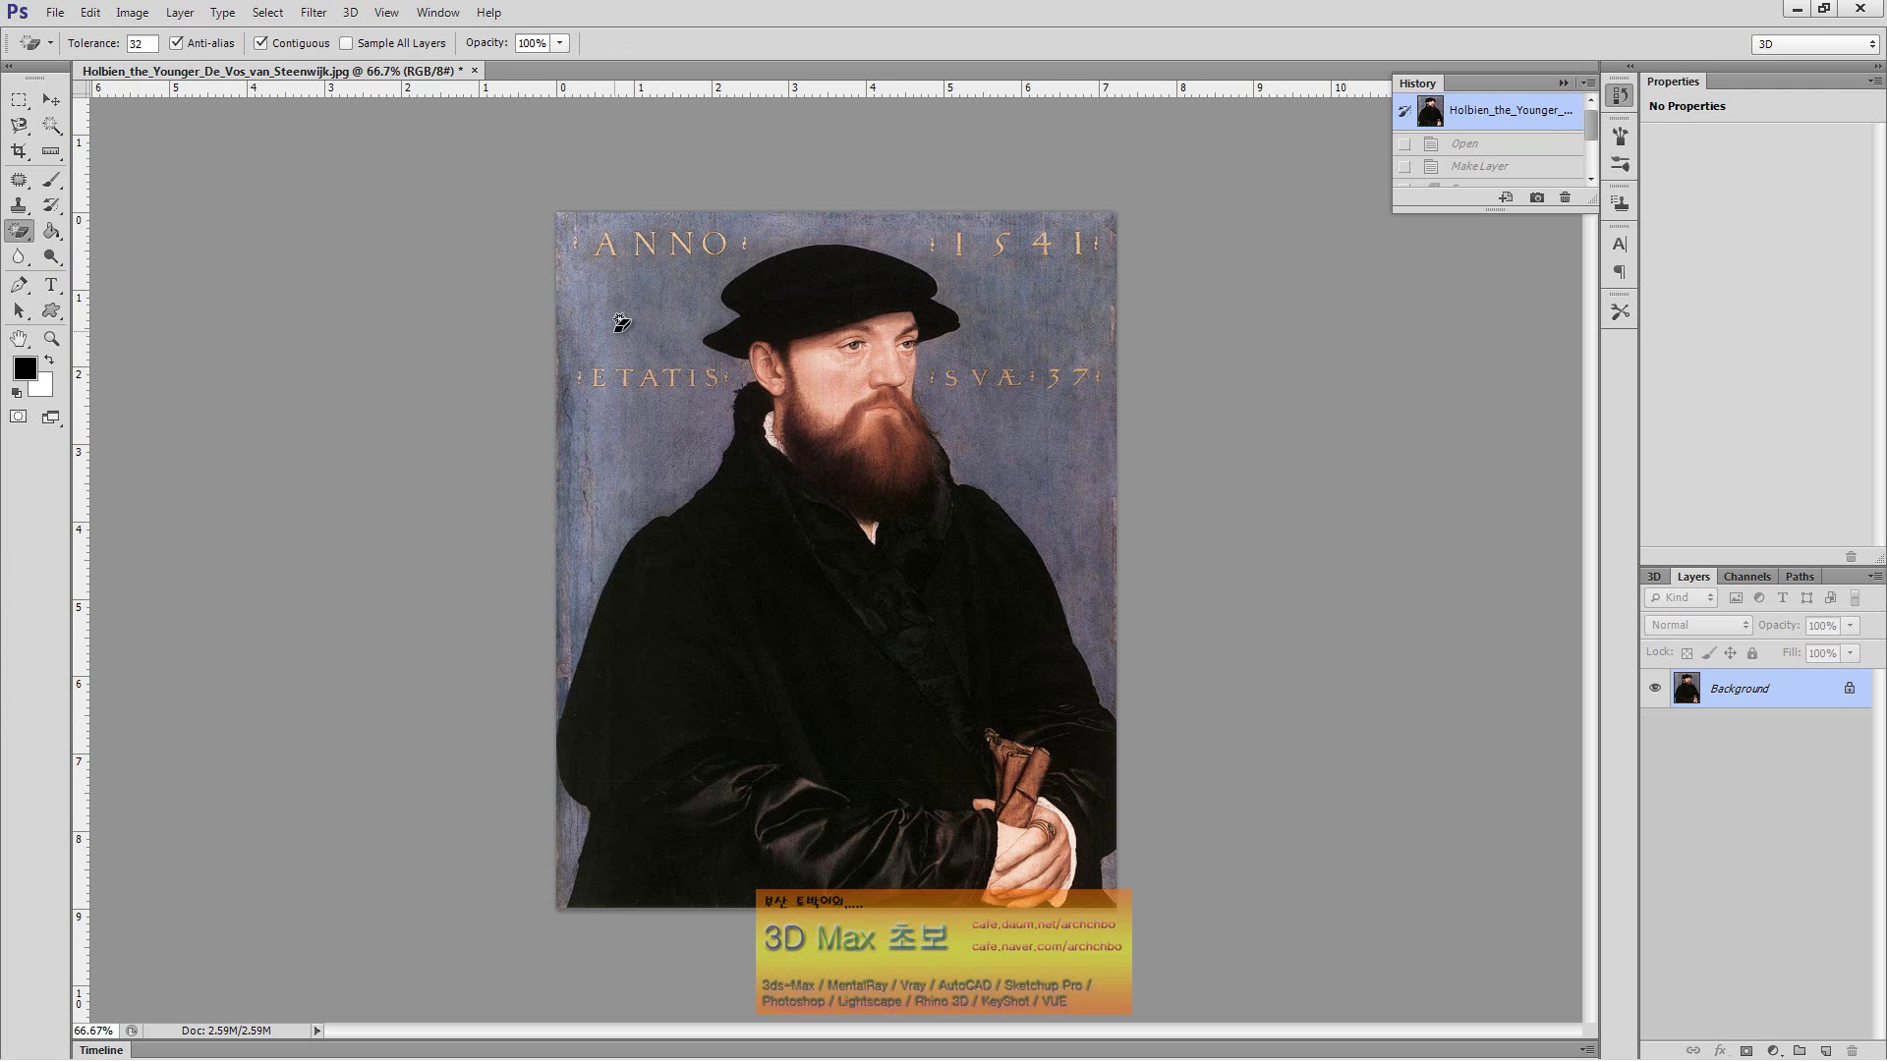
pyautogui.click(621, 323)
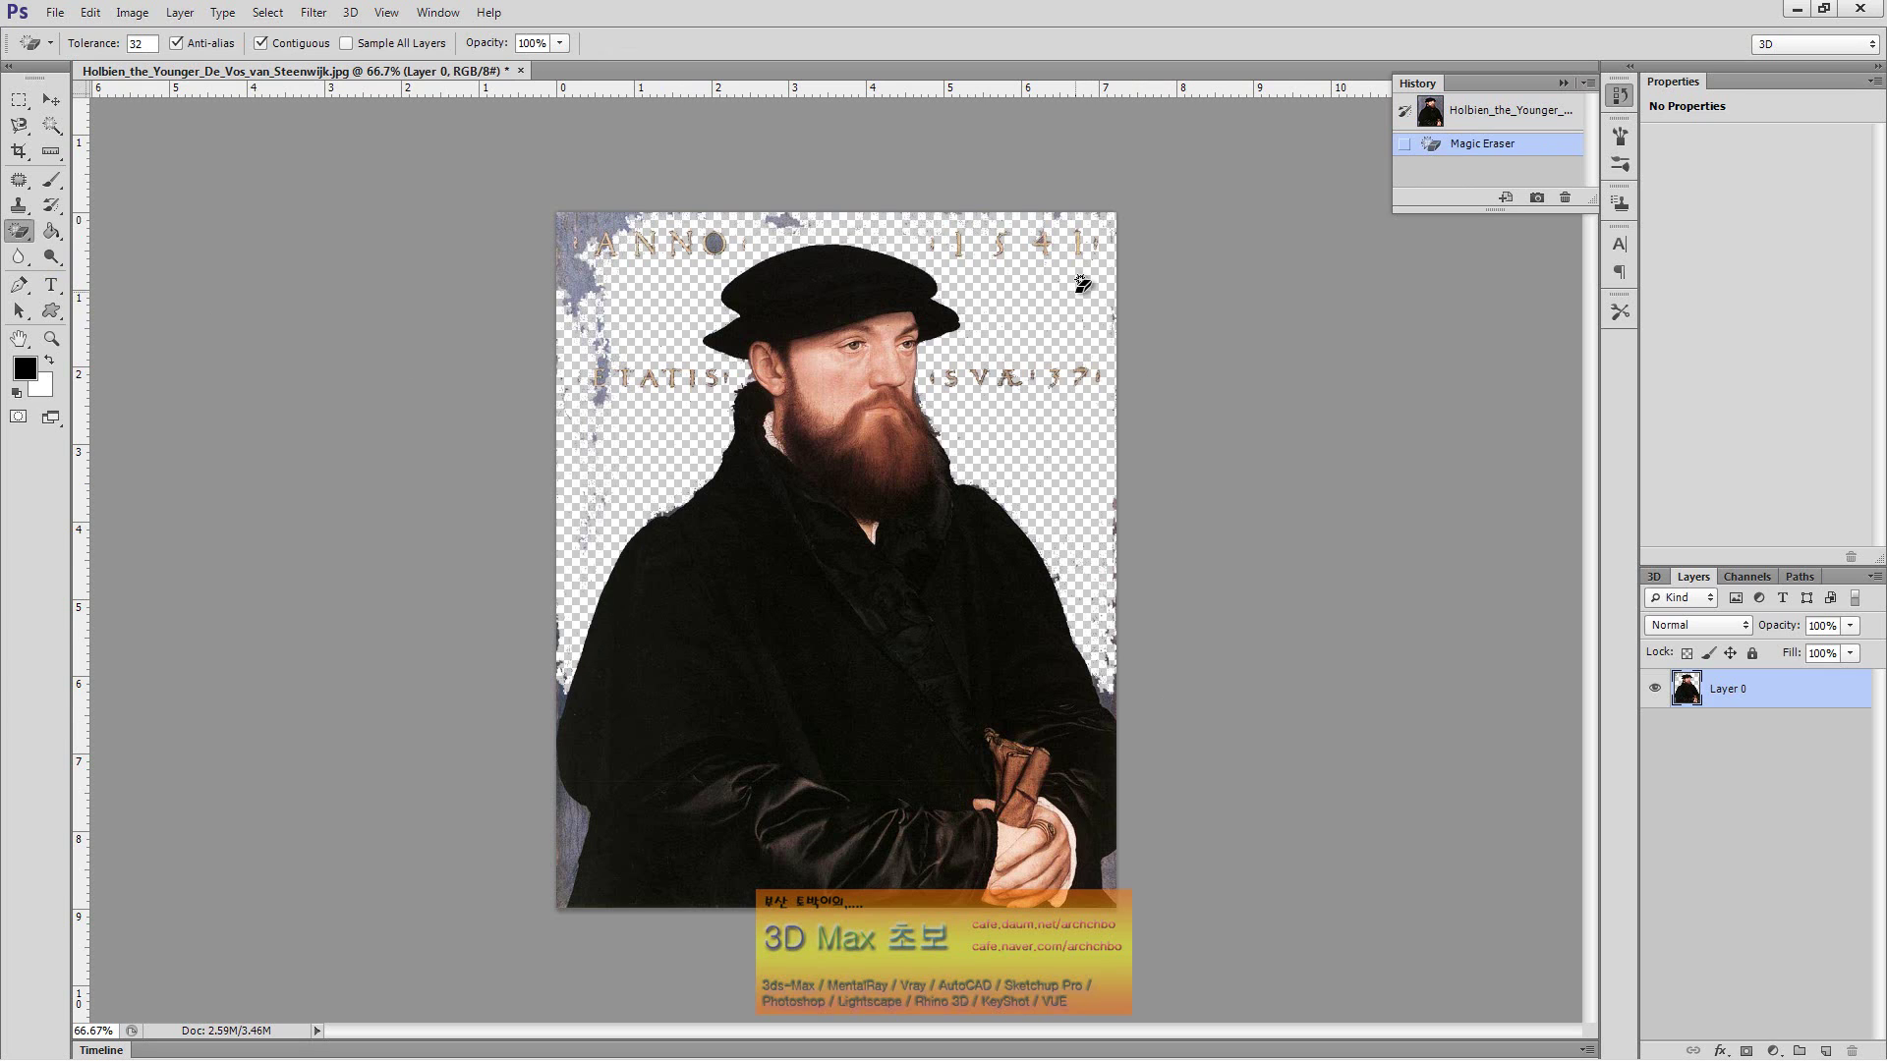
pyautogui.click(622, 226)
pyautogui.click(622, 247)
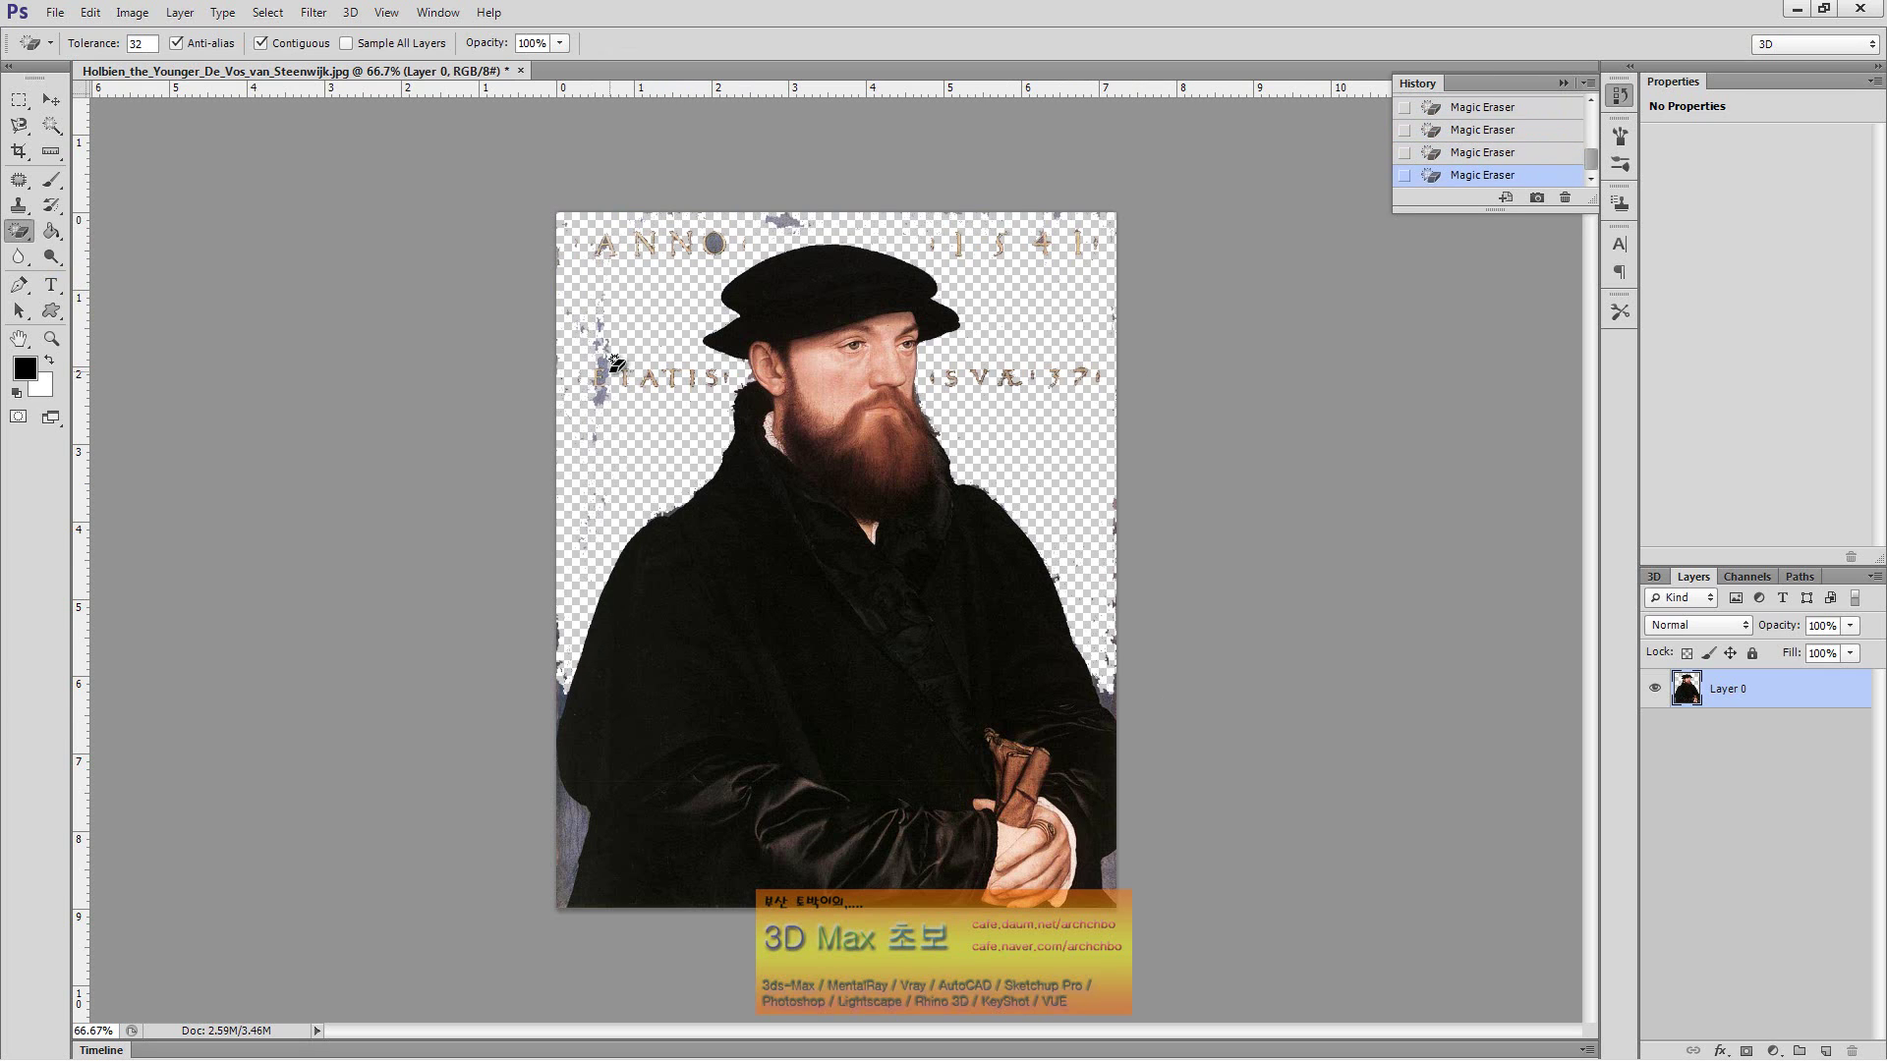
pyautogui.click(604, 393)
# Magic-erase the remnants behind ANNO, above the hat, and along the lower-left and right edges
pyautogui.click(718, 239)
pyautogui.click(782, 216)
pyautogui.click(567, 842)
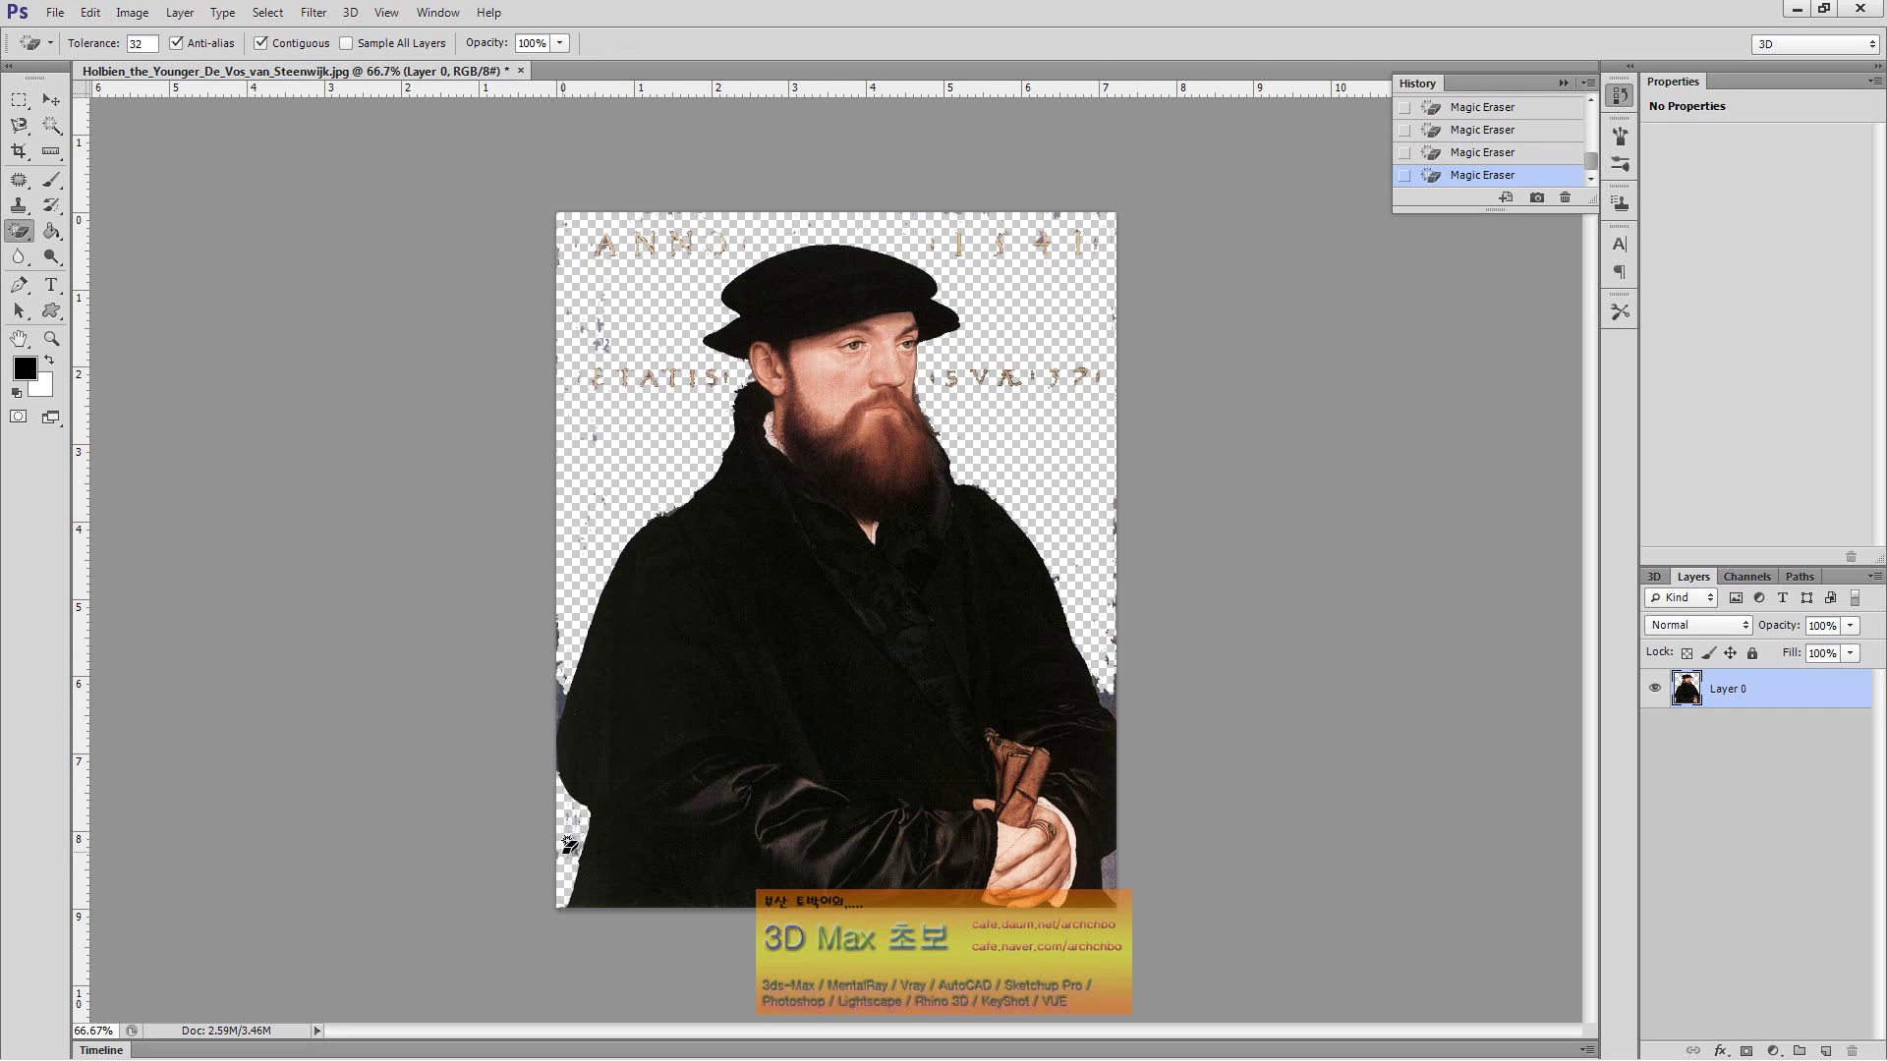
pyautogui.click(1112, 688)
pyautogui.click(1116, 869)
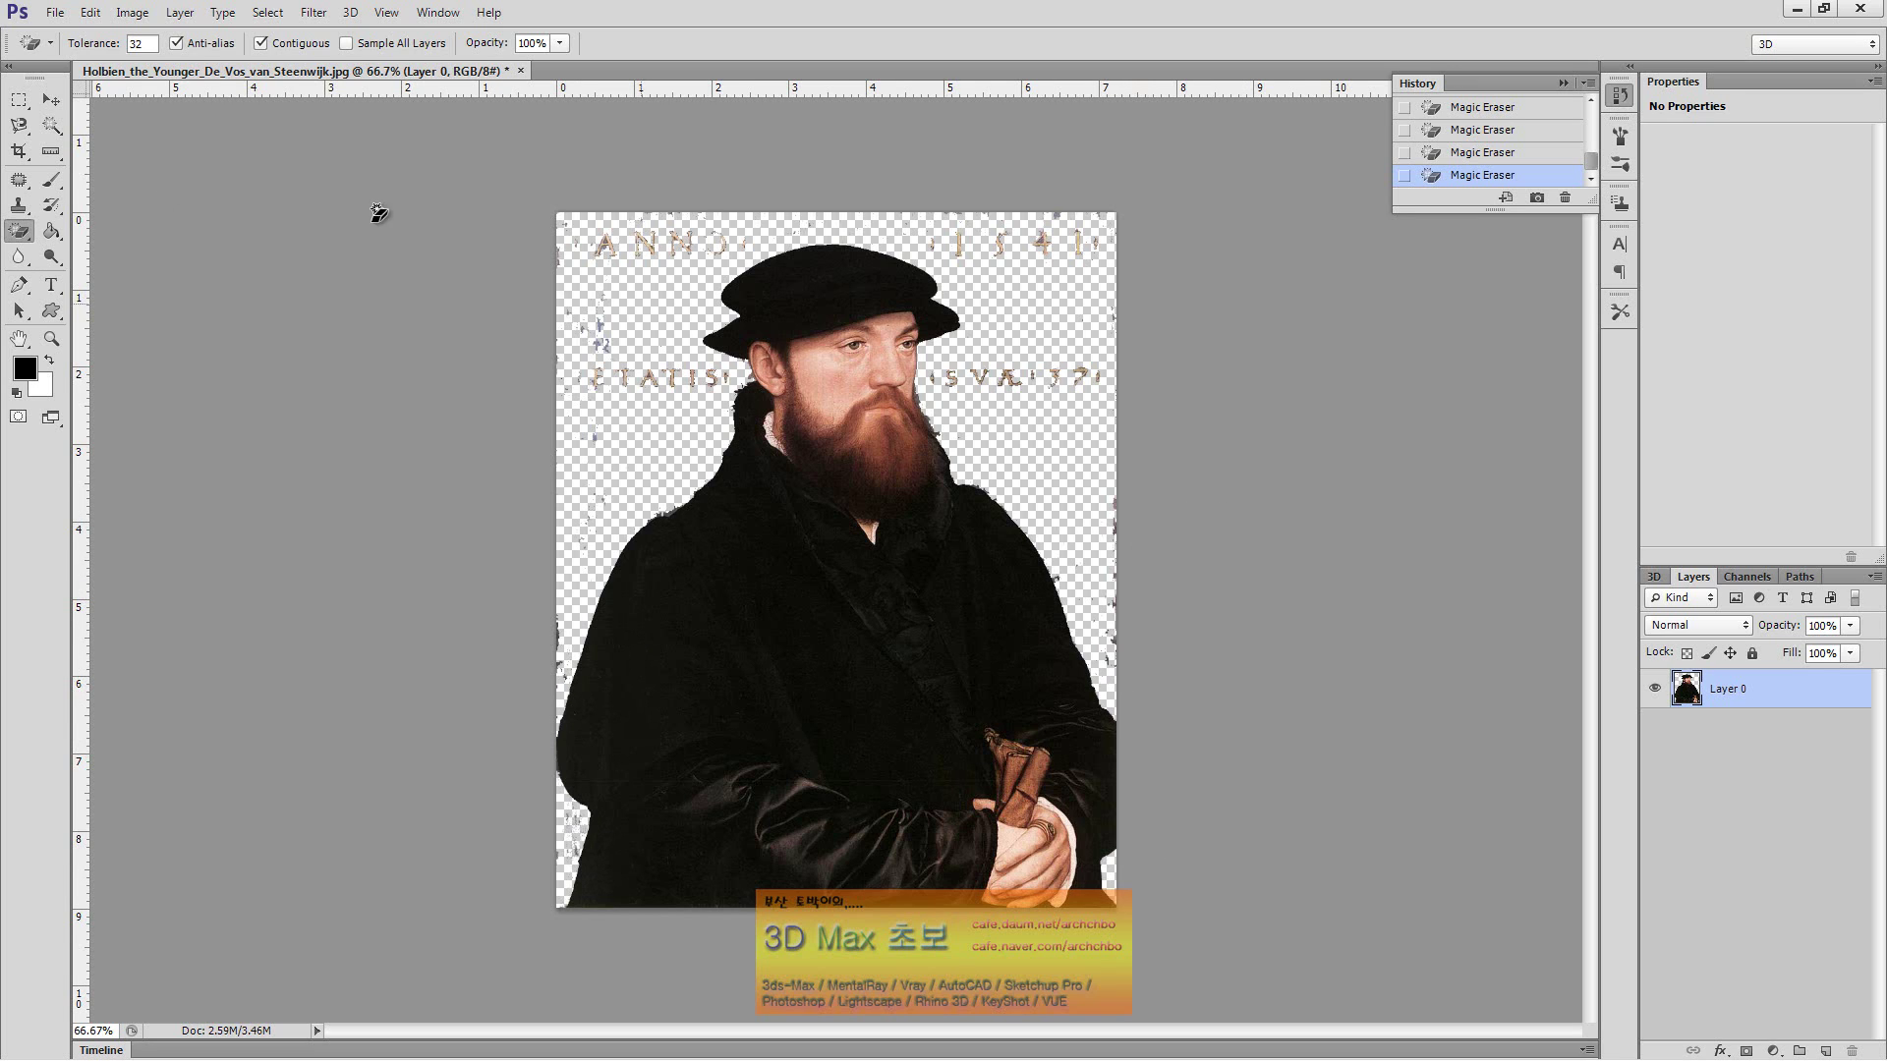
pyautogui.rightClick(20, 232)
# With the Eraser Tool, wipe the lettering beside SV, the ANNO text, and left and bottom-left edge marks
pyautogui.click(106, 228)
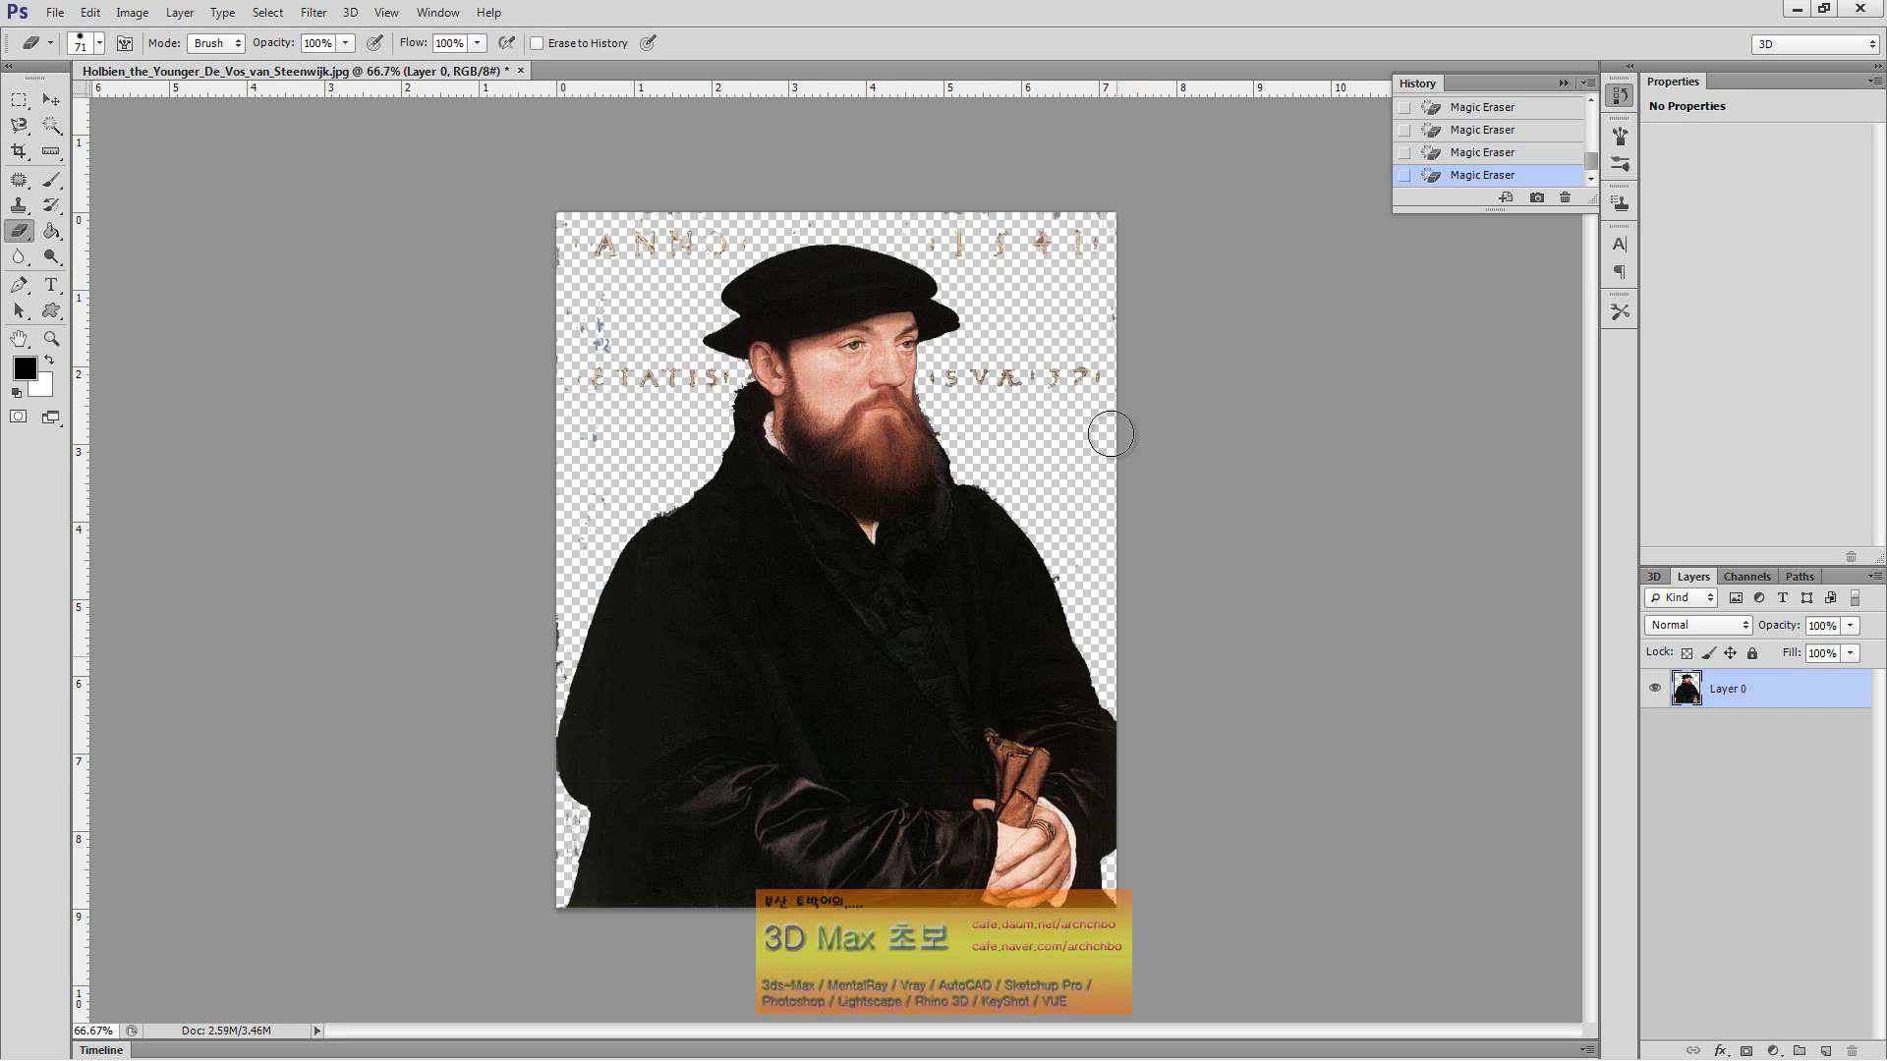
pyautogui.moveTo(1078, 359)
pyautogui.mouseDown()
pyautogui.moveTo(948, 370)
pyautogui.moveTo(1078, 274)
pyautogui.moveTo(964, 240)
pyautogui.moveTo(1107, 255)
pyautogui.mouseUp()
pyautogui.moveTo(723, 241)
pyautogui.mouseDown()
pyautogui.moveTo(557, 230)
pyautogui.moveTo(610, 345)
pyautogui.moveTo(589, 409)
pyautogui.moveTo(707, 380)
pyautogui.mouseUp()
pyautogui.moveTo(605, 424)
pyautogui.mouseDown()
pyautogui.moveTo(549, 565)
pyautogui.moveTo(551, 688)
pyautogui.mouseUp()
pyautogui.moveTo(495, 765); pyautogui.dragTo(547, 864)
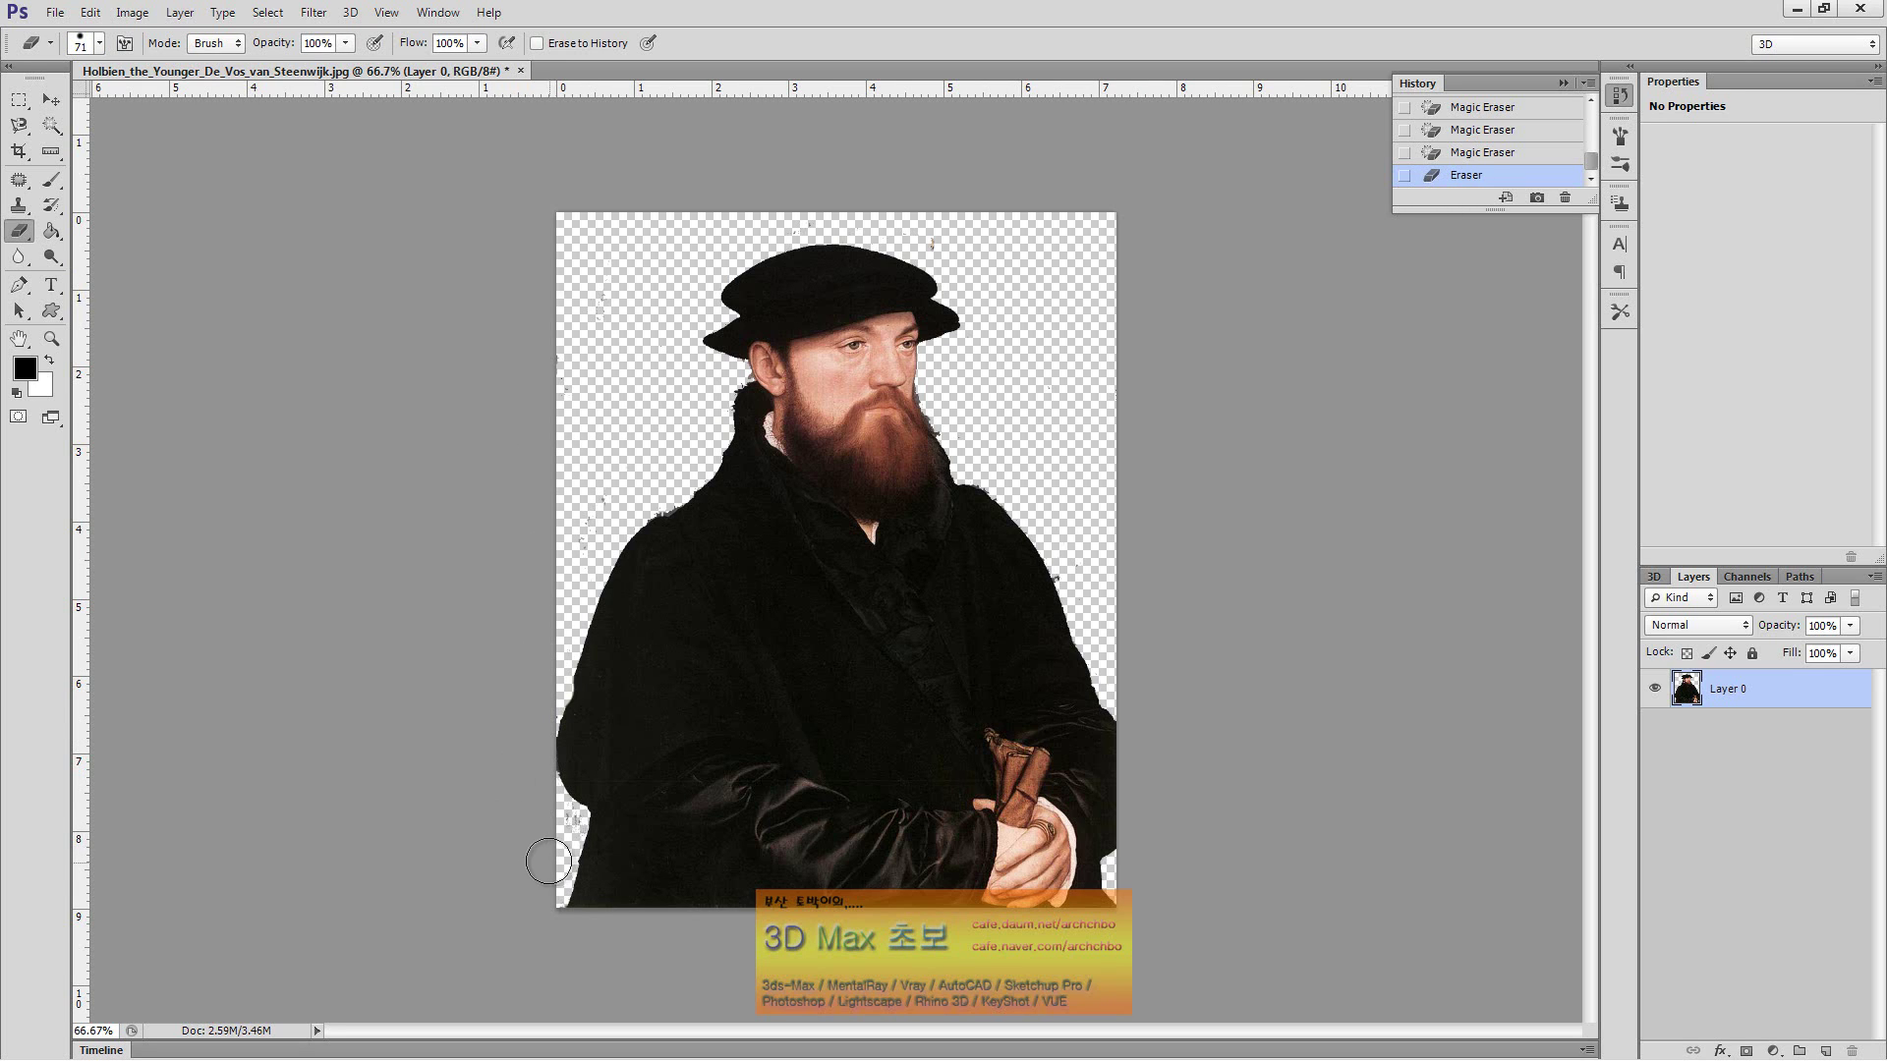
pyautogui.click(51, 338)
# Zoom the face to 300% and shrink the eraser brush to 16 px
pyautogui.click(811, 375)
pyautogui.click(785, 335)
pyautogui.click(785, 335)
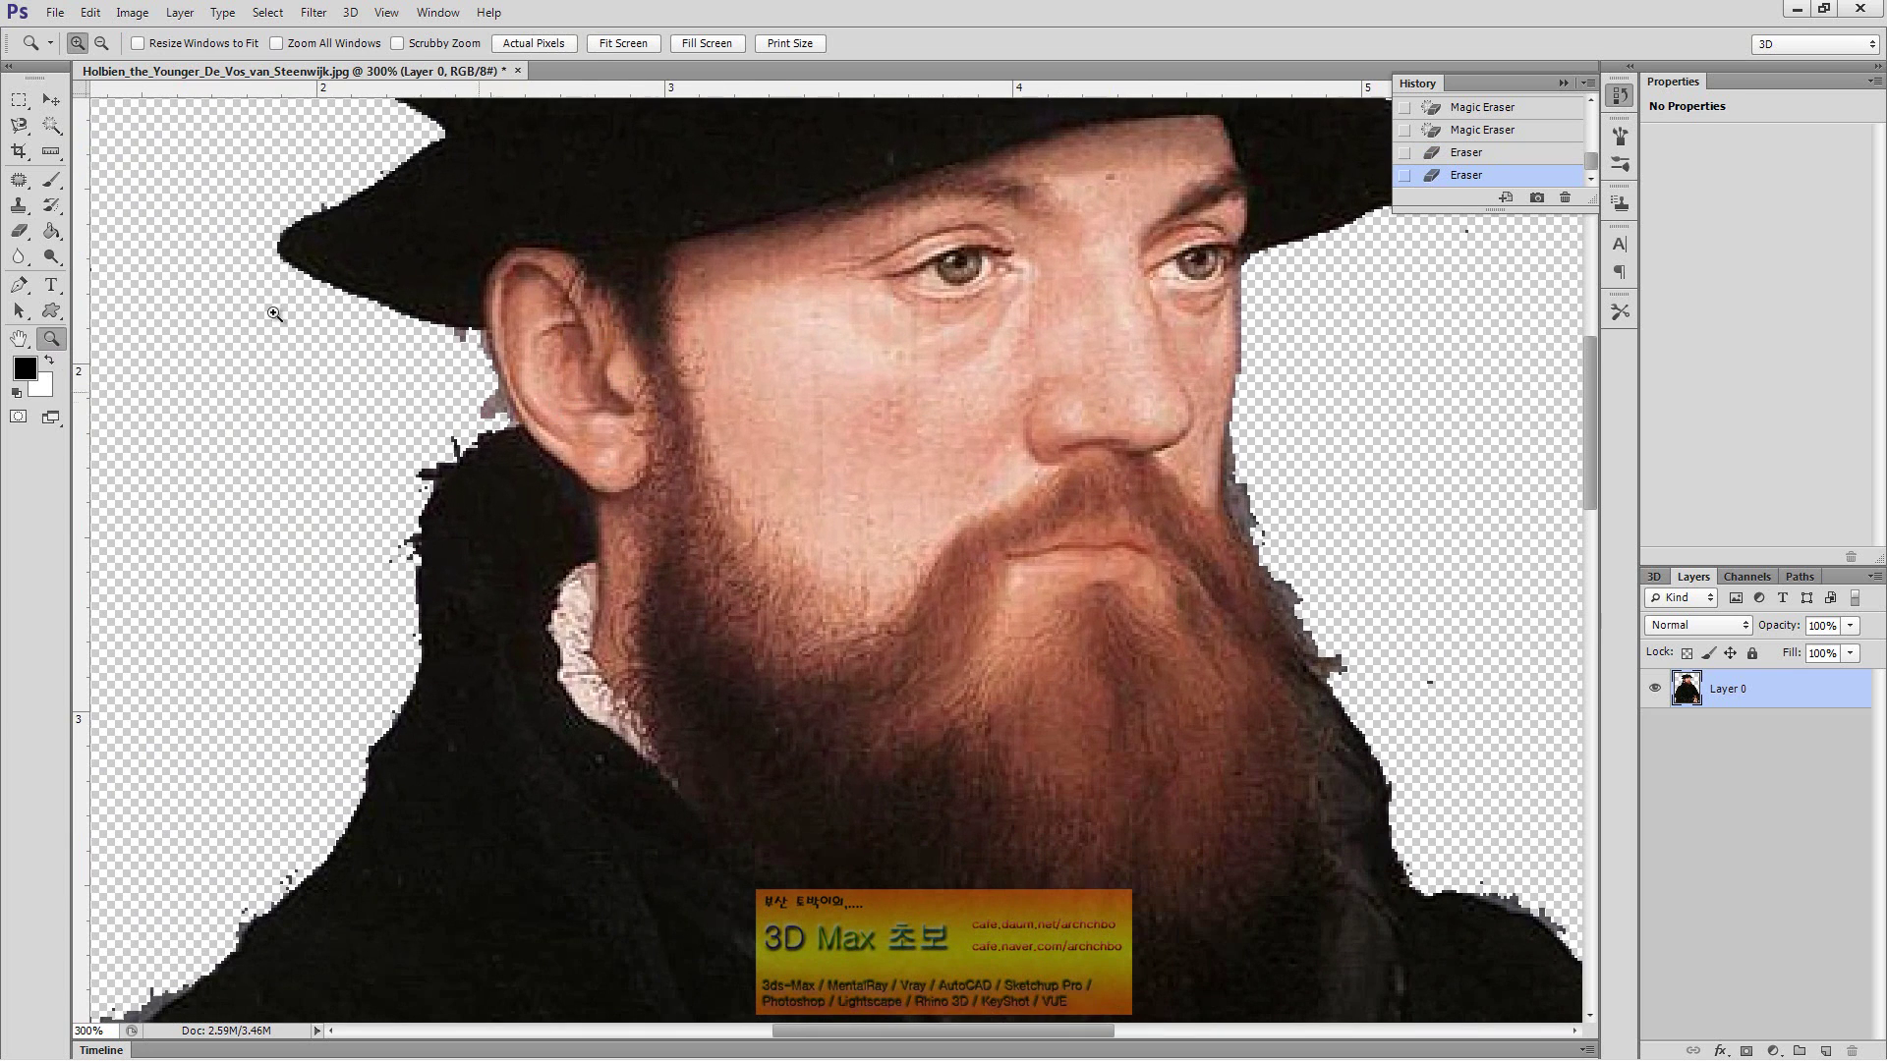
pyautogui.click(18, 230)
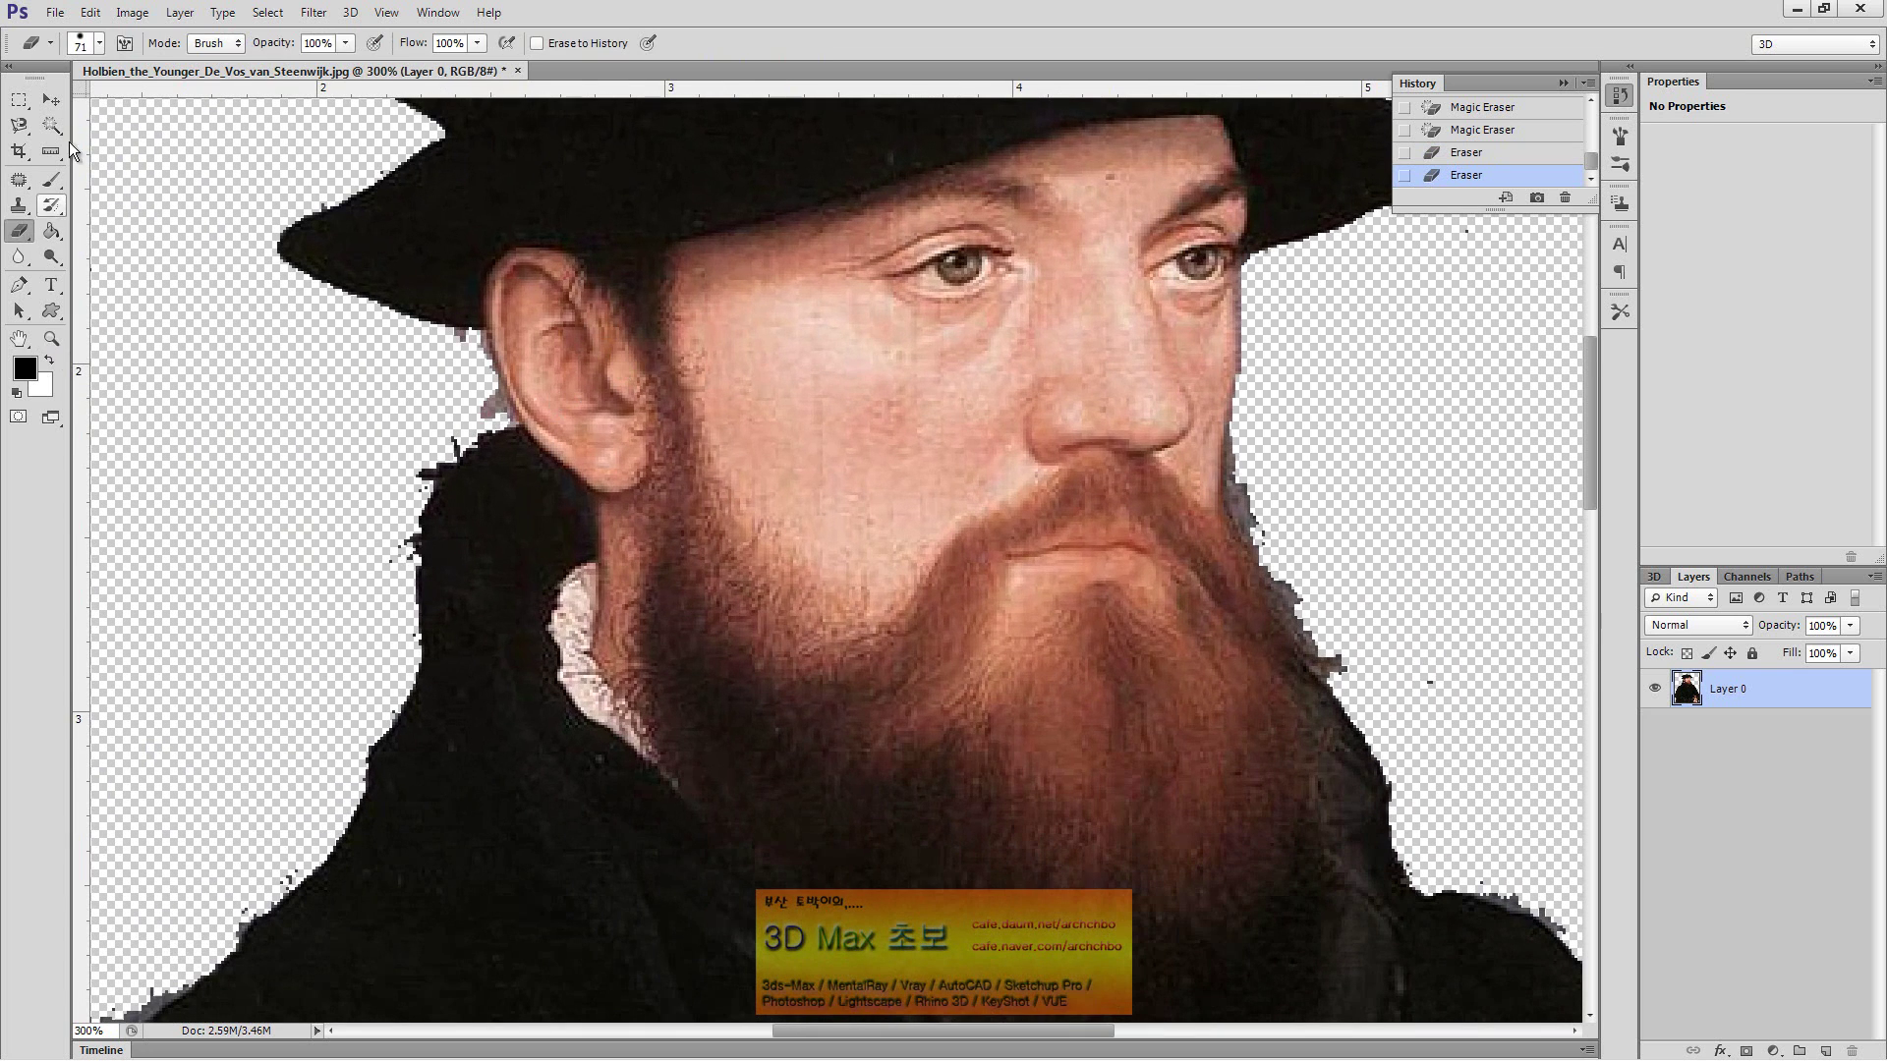
pyautogui.click(102, 36)
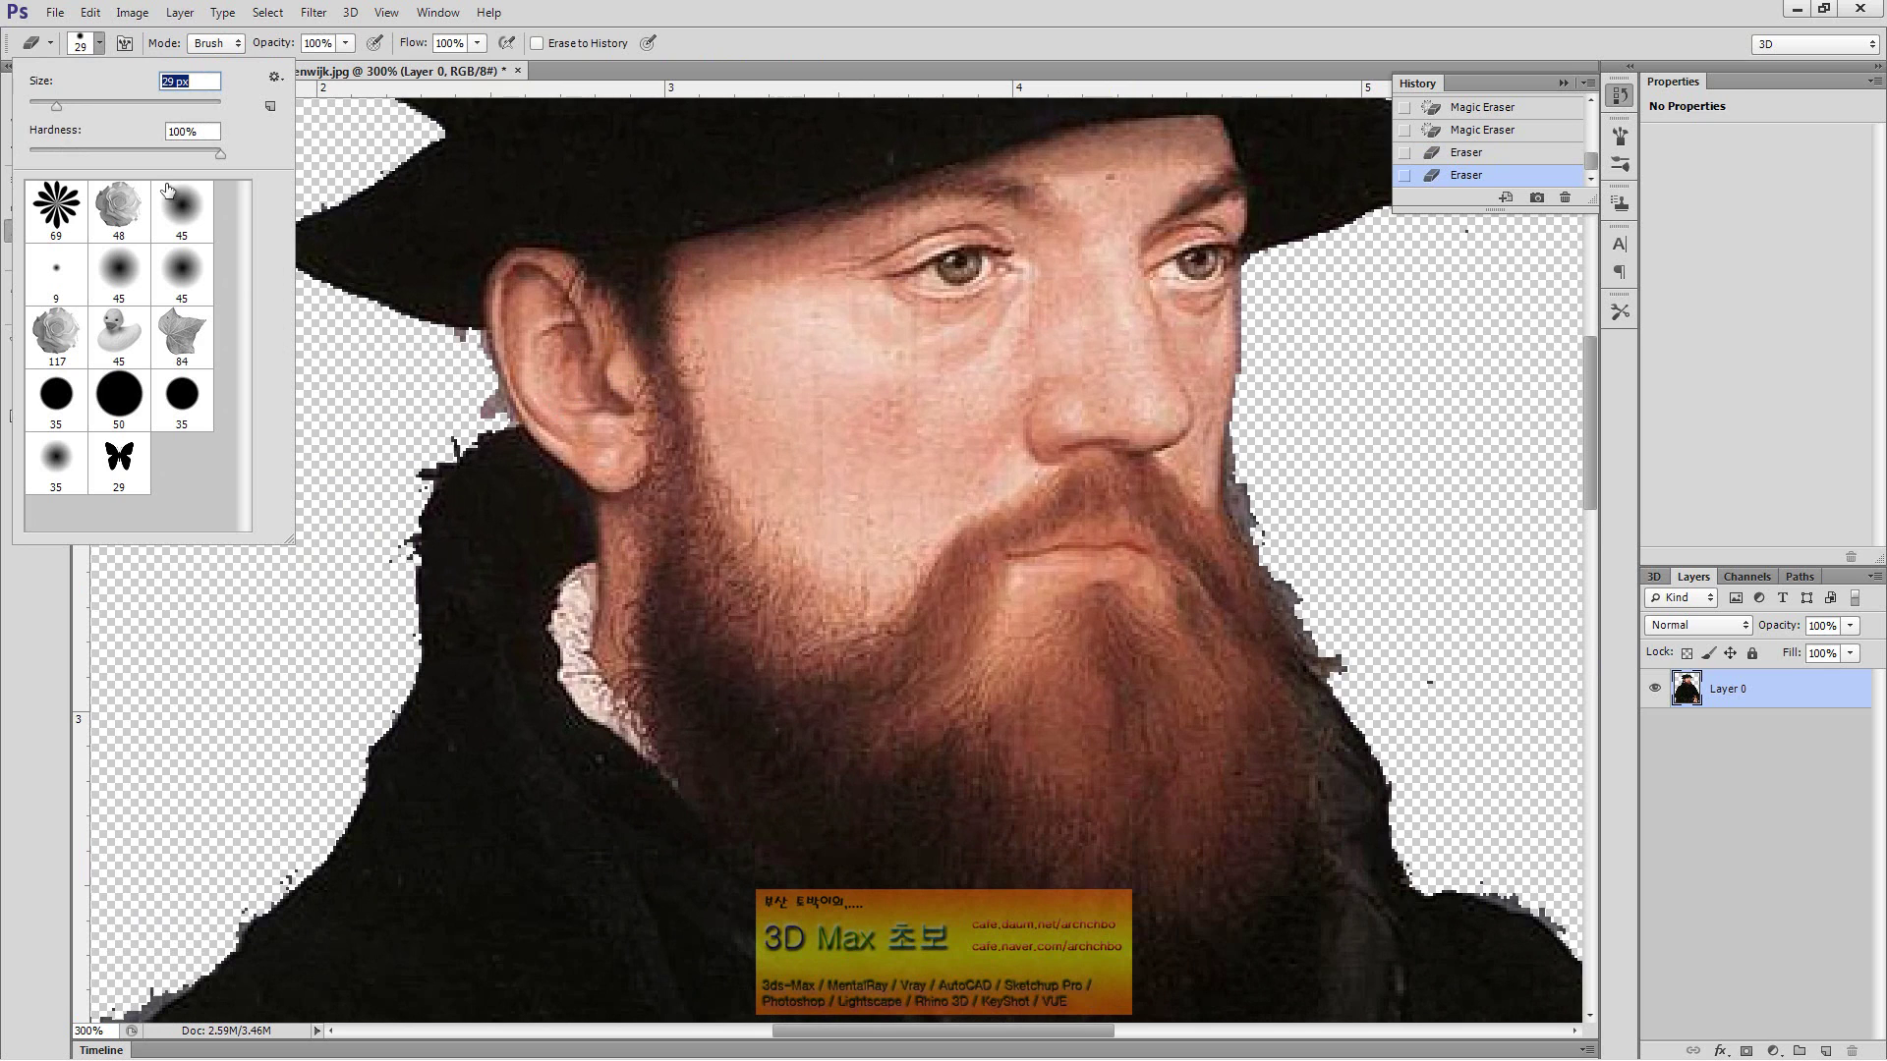
pyautogui.moveTo(47, 111); pyautogui.dragTo(42, 108)
pyautogui.moveTo(471, 406)
pyautogui.mouseDown()
pyautogui.moveTo(478, 389)
pyautogui.moveTo(439, 350)
pyautogui.mouseUp()
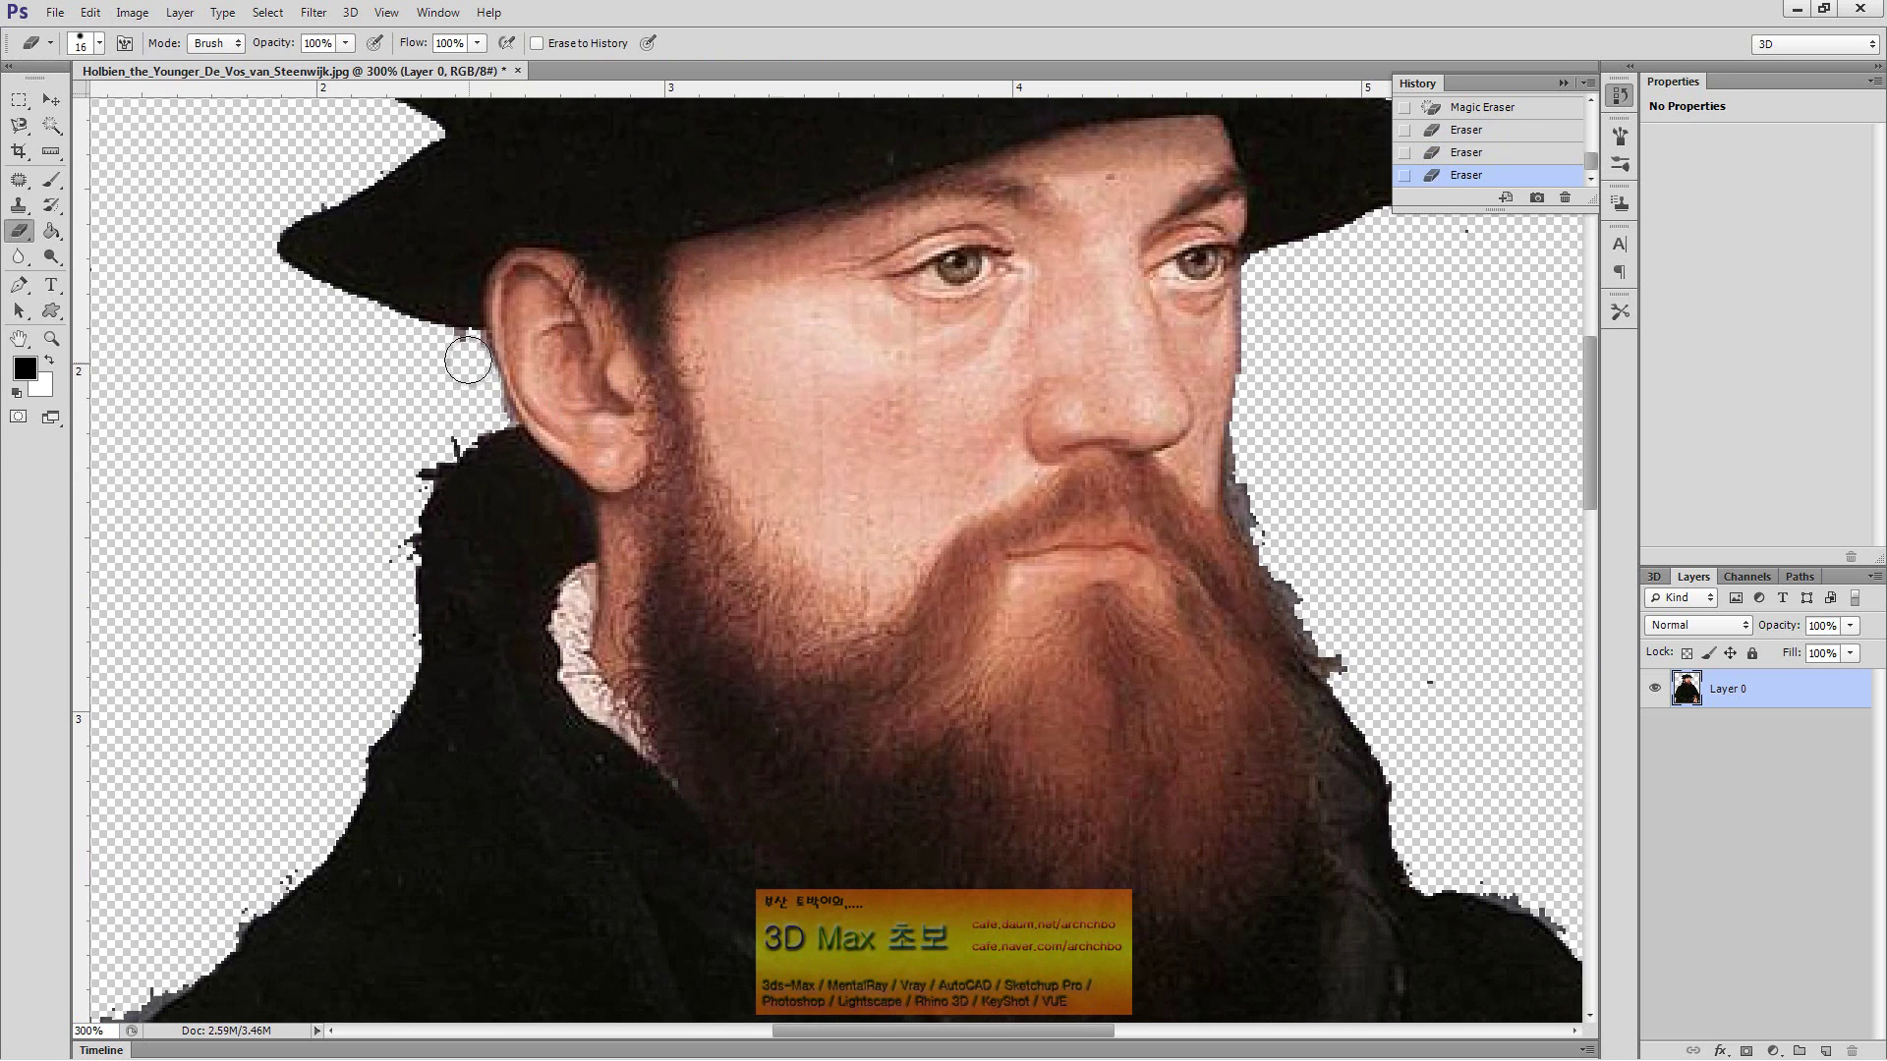
# Erase the dark specks along the coat's upper-left edge
pyautogui.moveTo(418, 452); pyautogui.dragTo(397, 505)
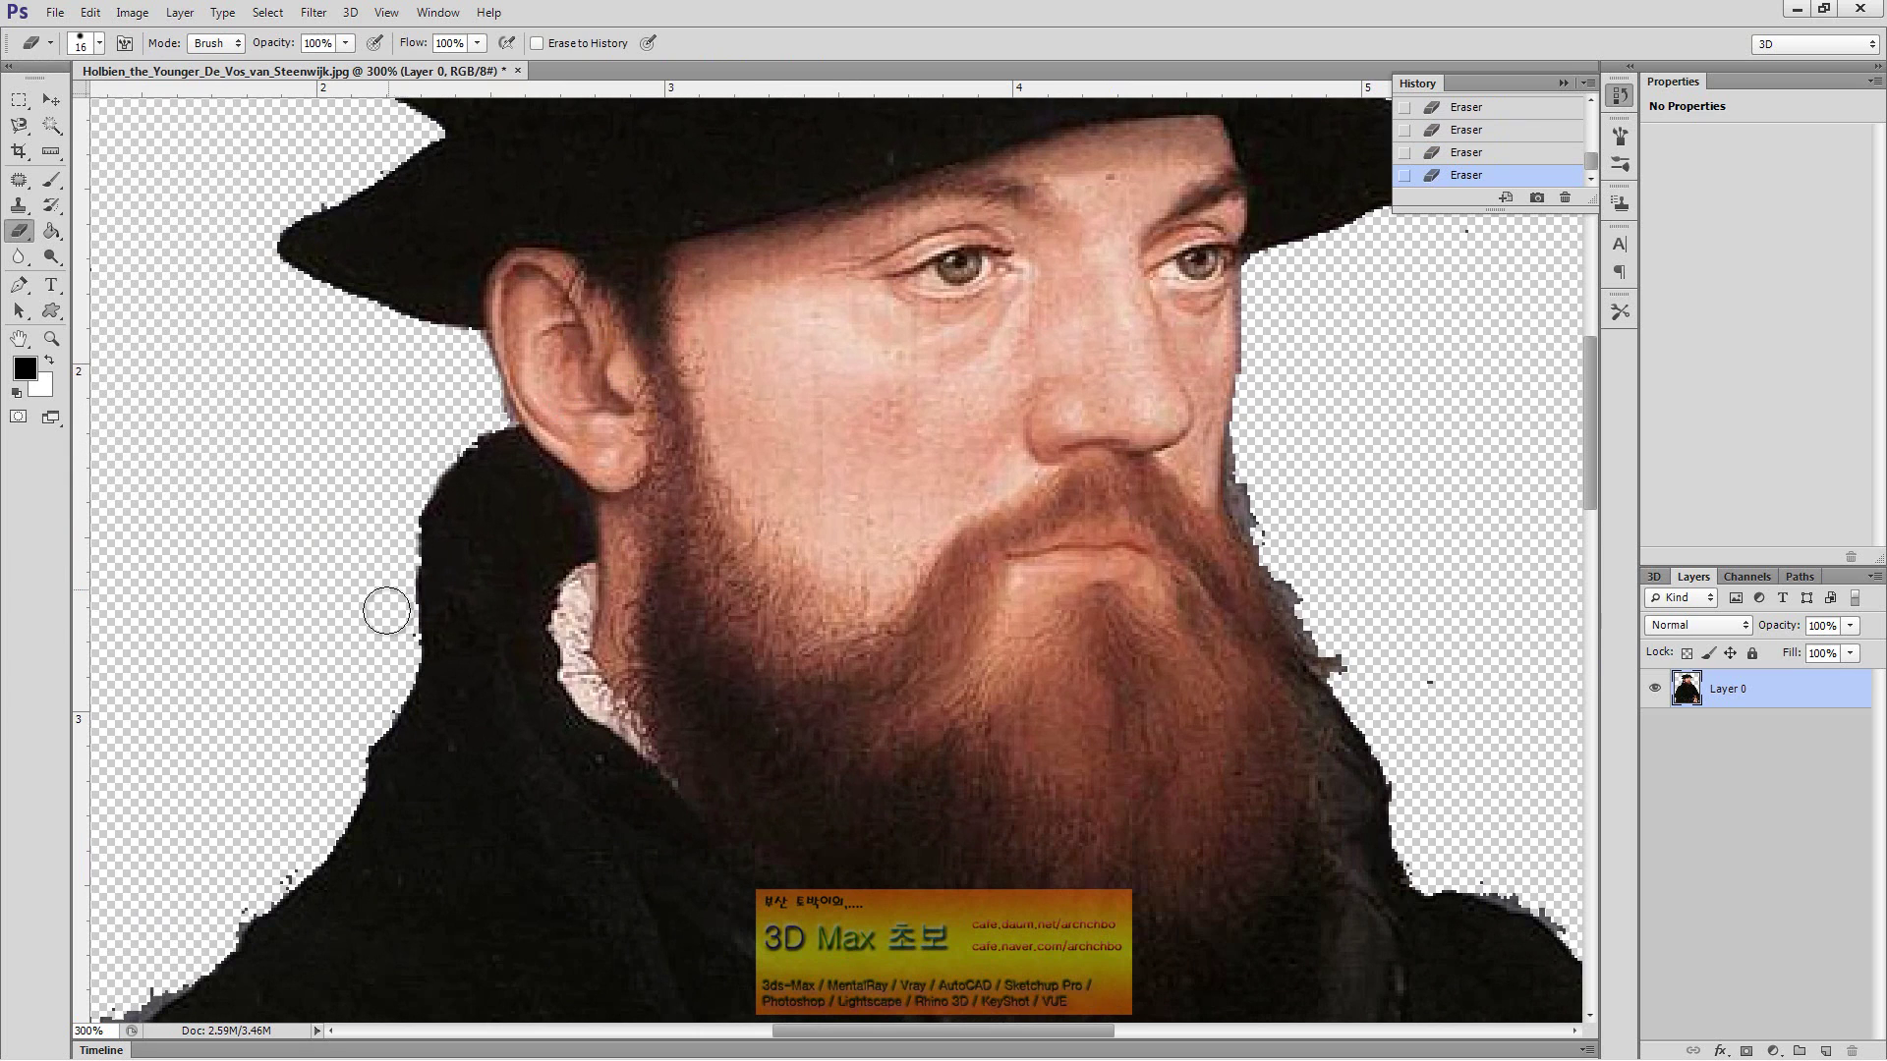
pyautogui.scroll(-2, 314, 651)
pyautogui.scroll(-3, 314, 651)
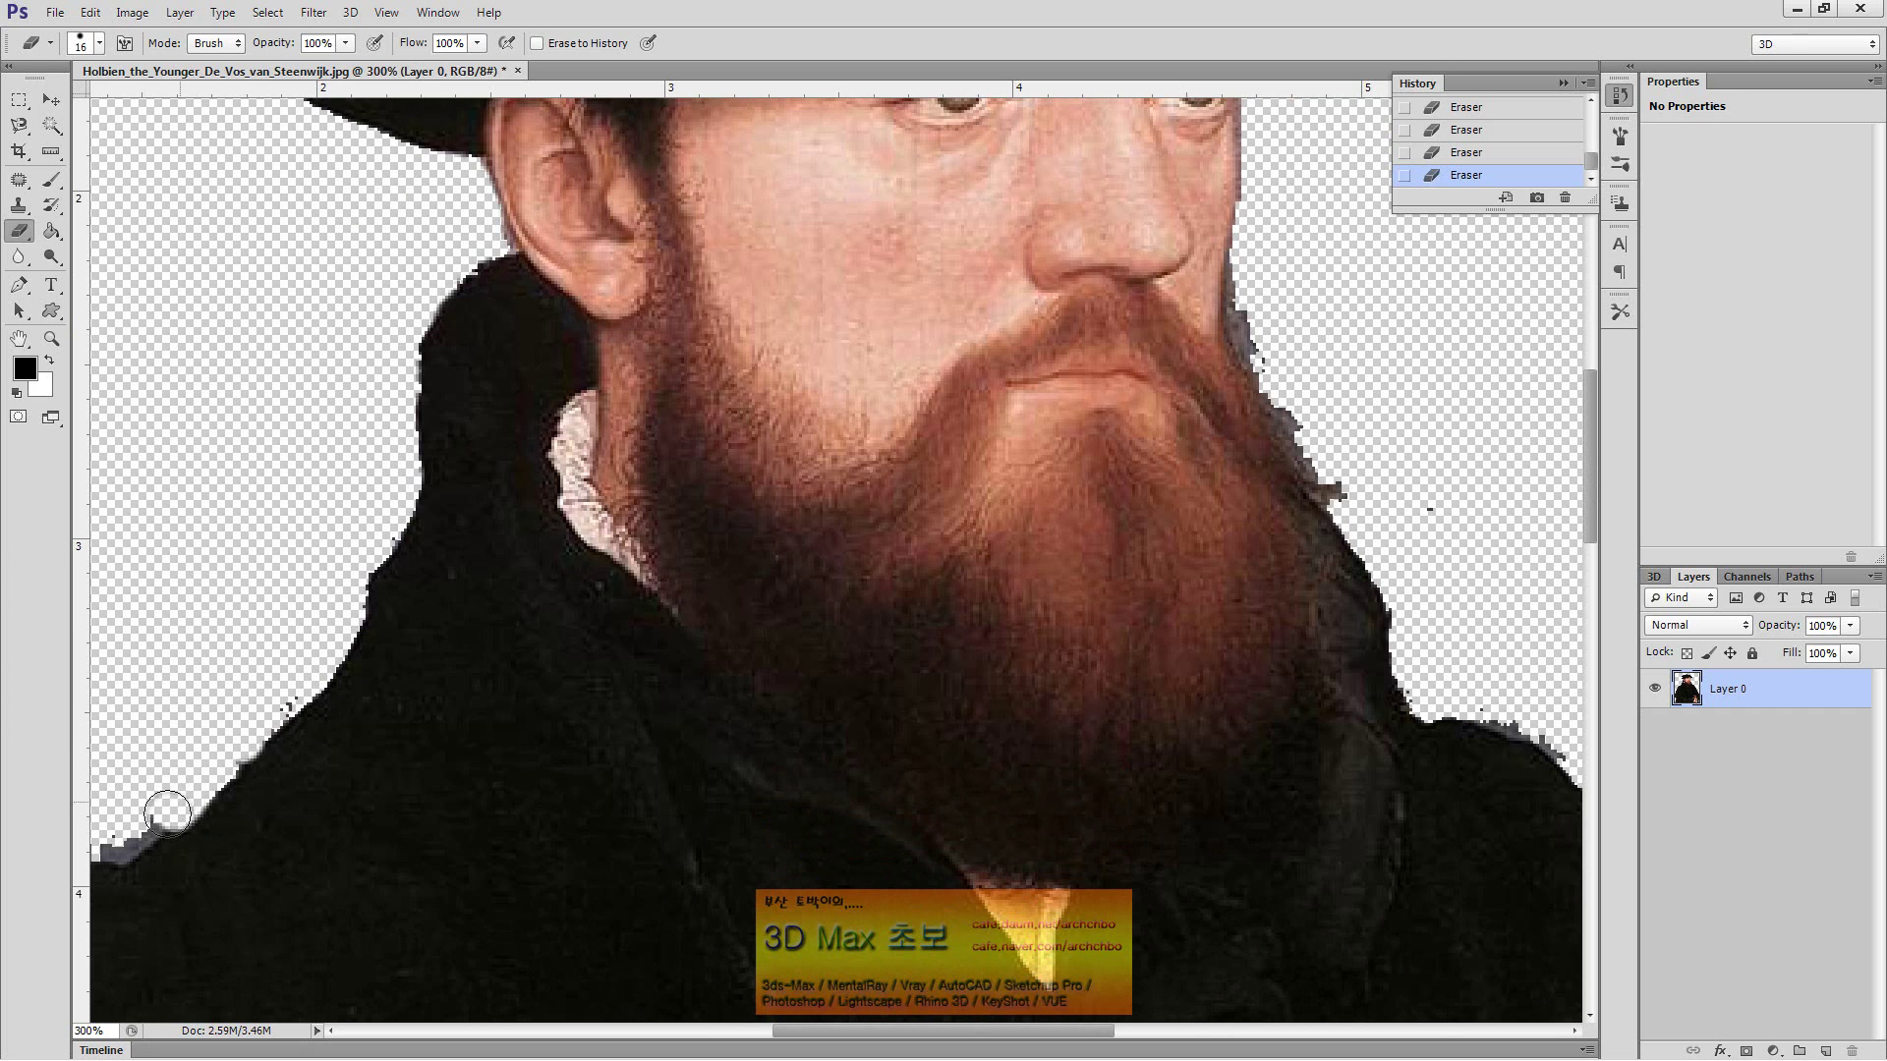
pyautogui.scroll(2, 273, 324)
pyautogui.scroll(2, 285, 300)
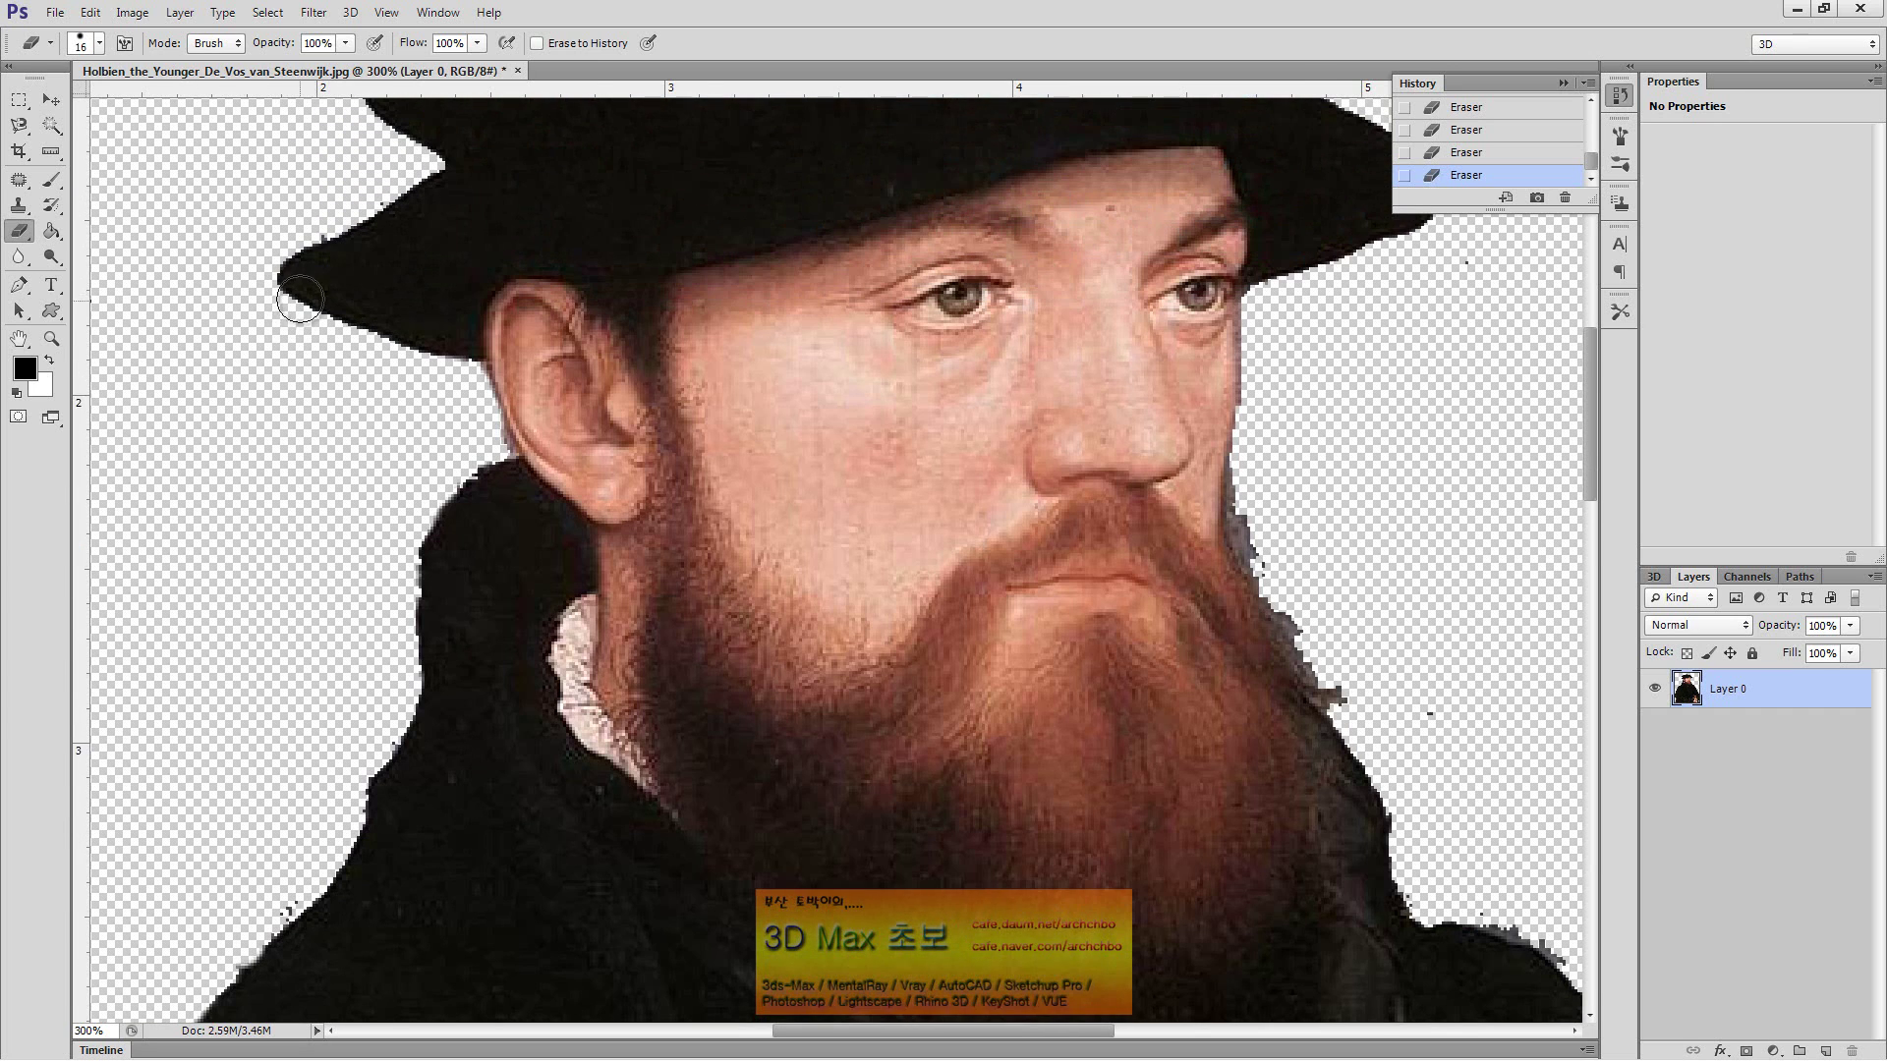
pyautogui.scroll(2, 317, 278)
pyautogui.scroll(2, 304, 285)
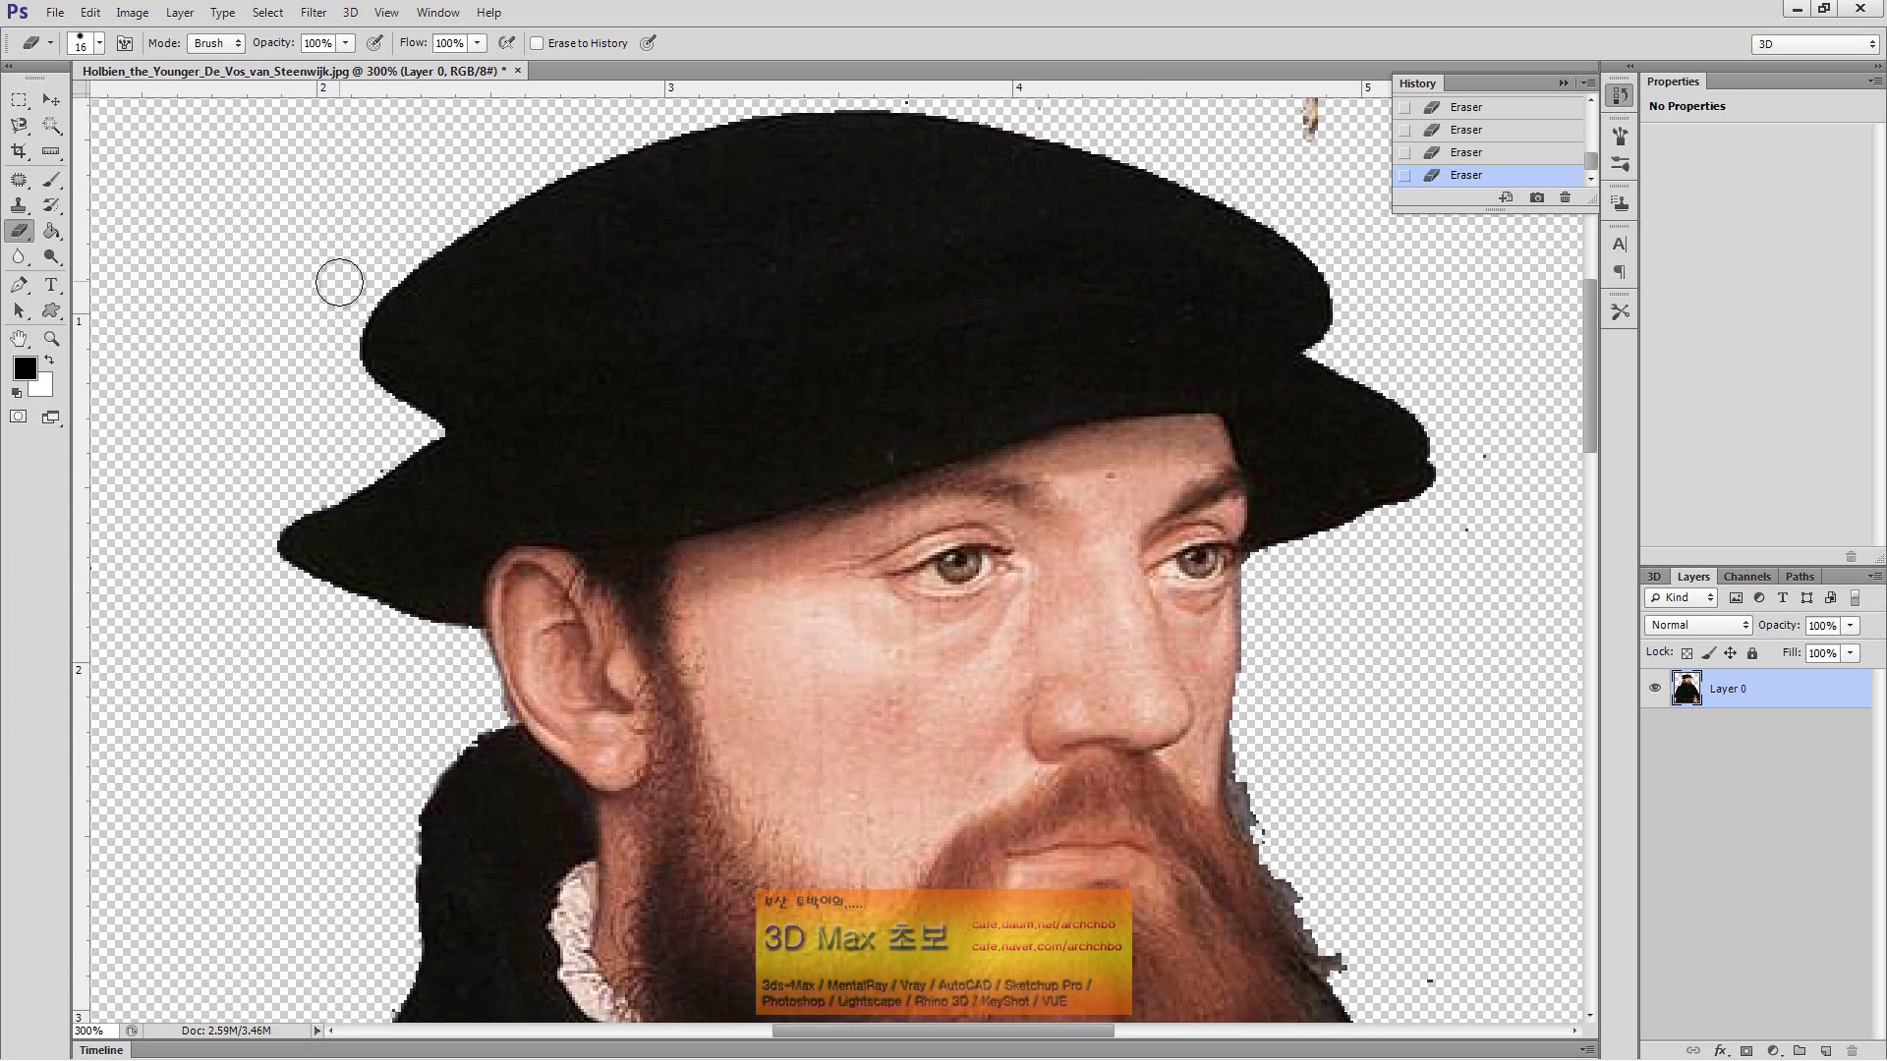
pyautogui.scroll(2, 344, 289)
pyautogui.scroll(2, 492, 266)
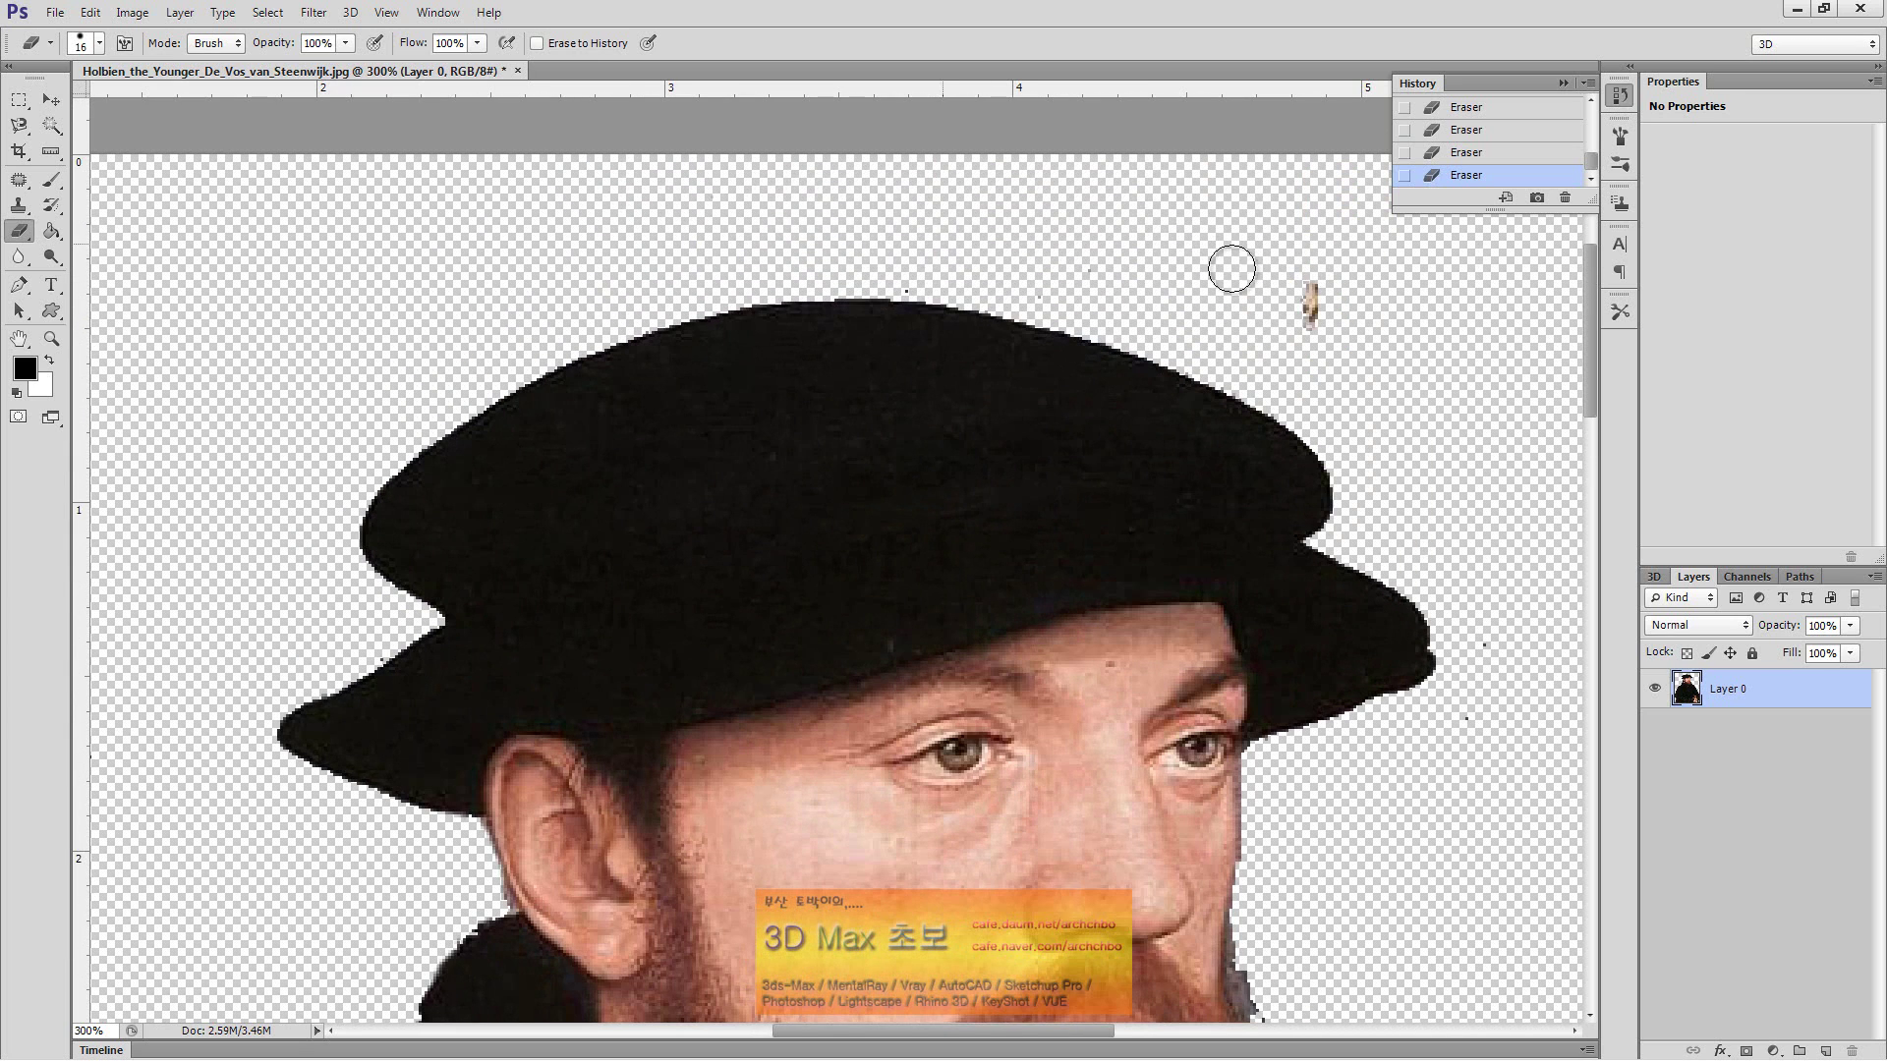
# Erase the orange speck above the hat and the grey fringe along cheek and beard
pyautogui.moveTo(1303, 300); pyautogui.dragTo(1260, 303)
pyautogui.scroll(-2, 1460, 555)
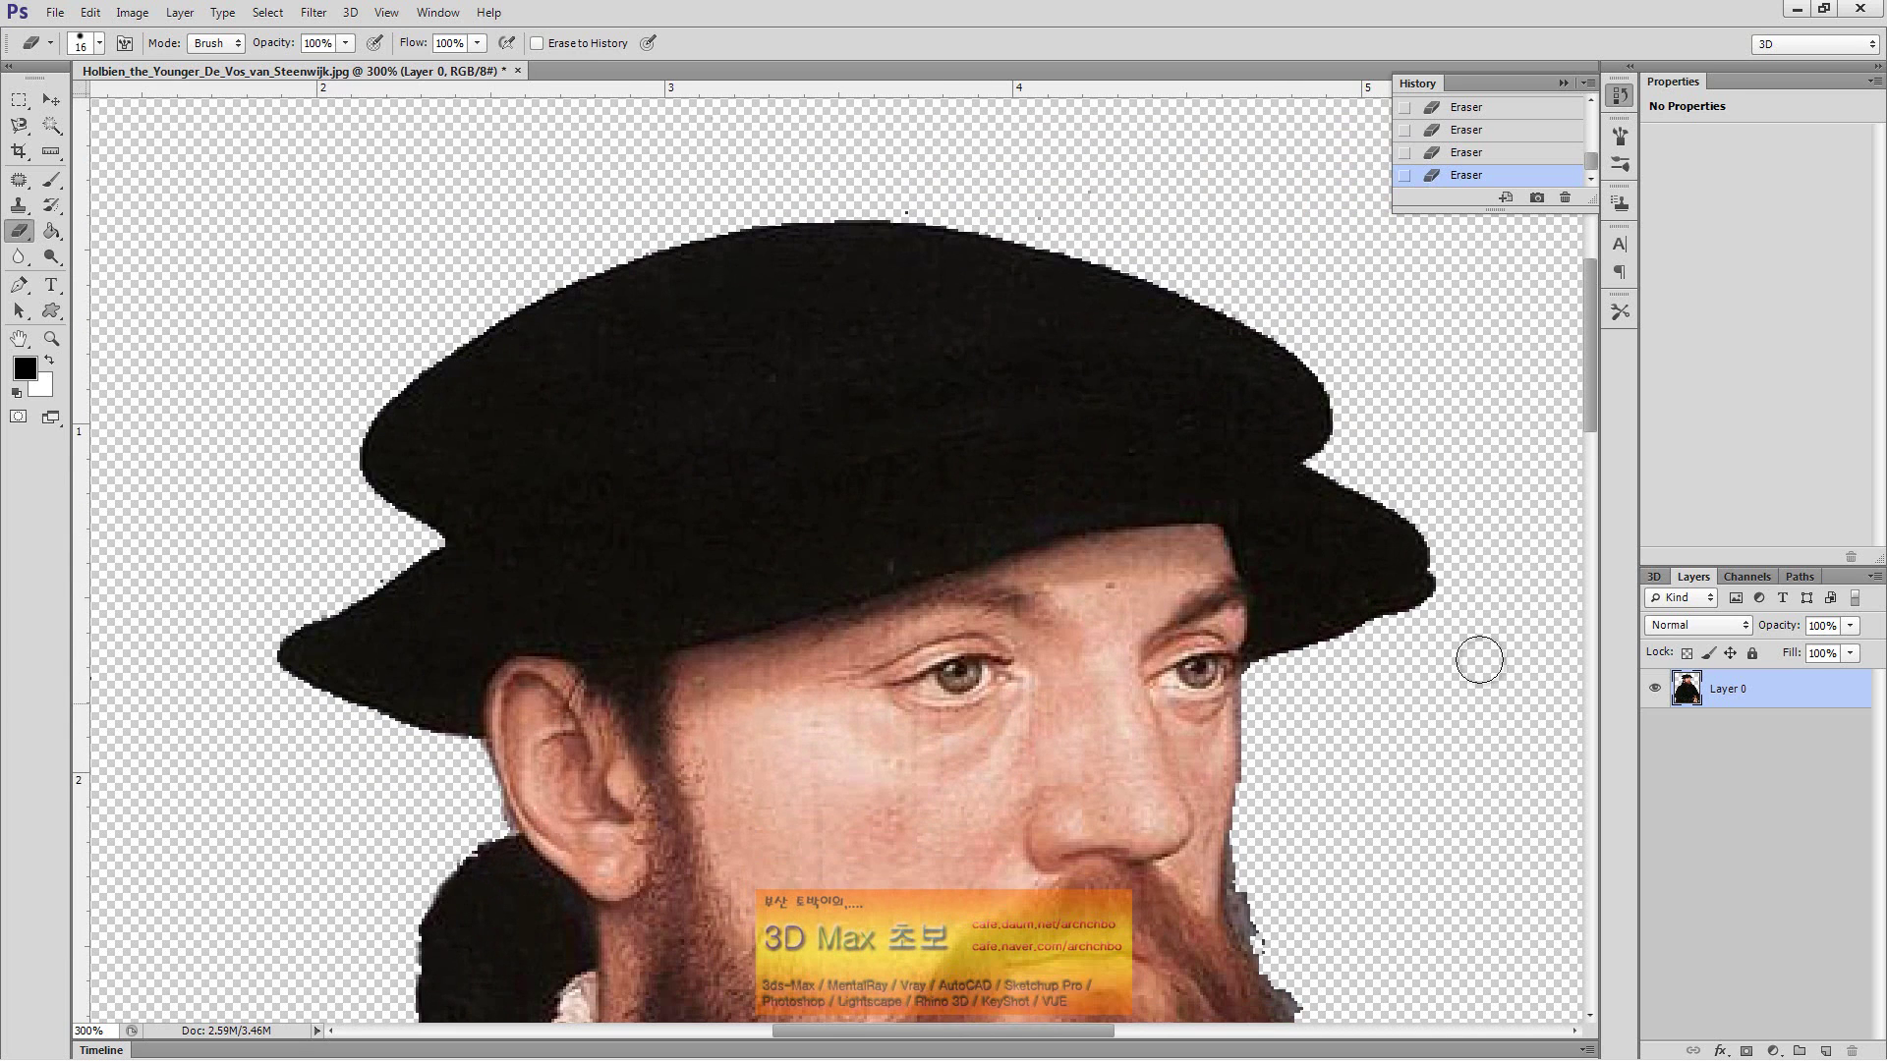
pyautogui.scroll(-2, 1385, 767)
pyautogui.scroll(-1, 1346, 678)
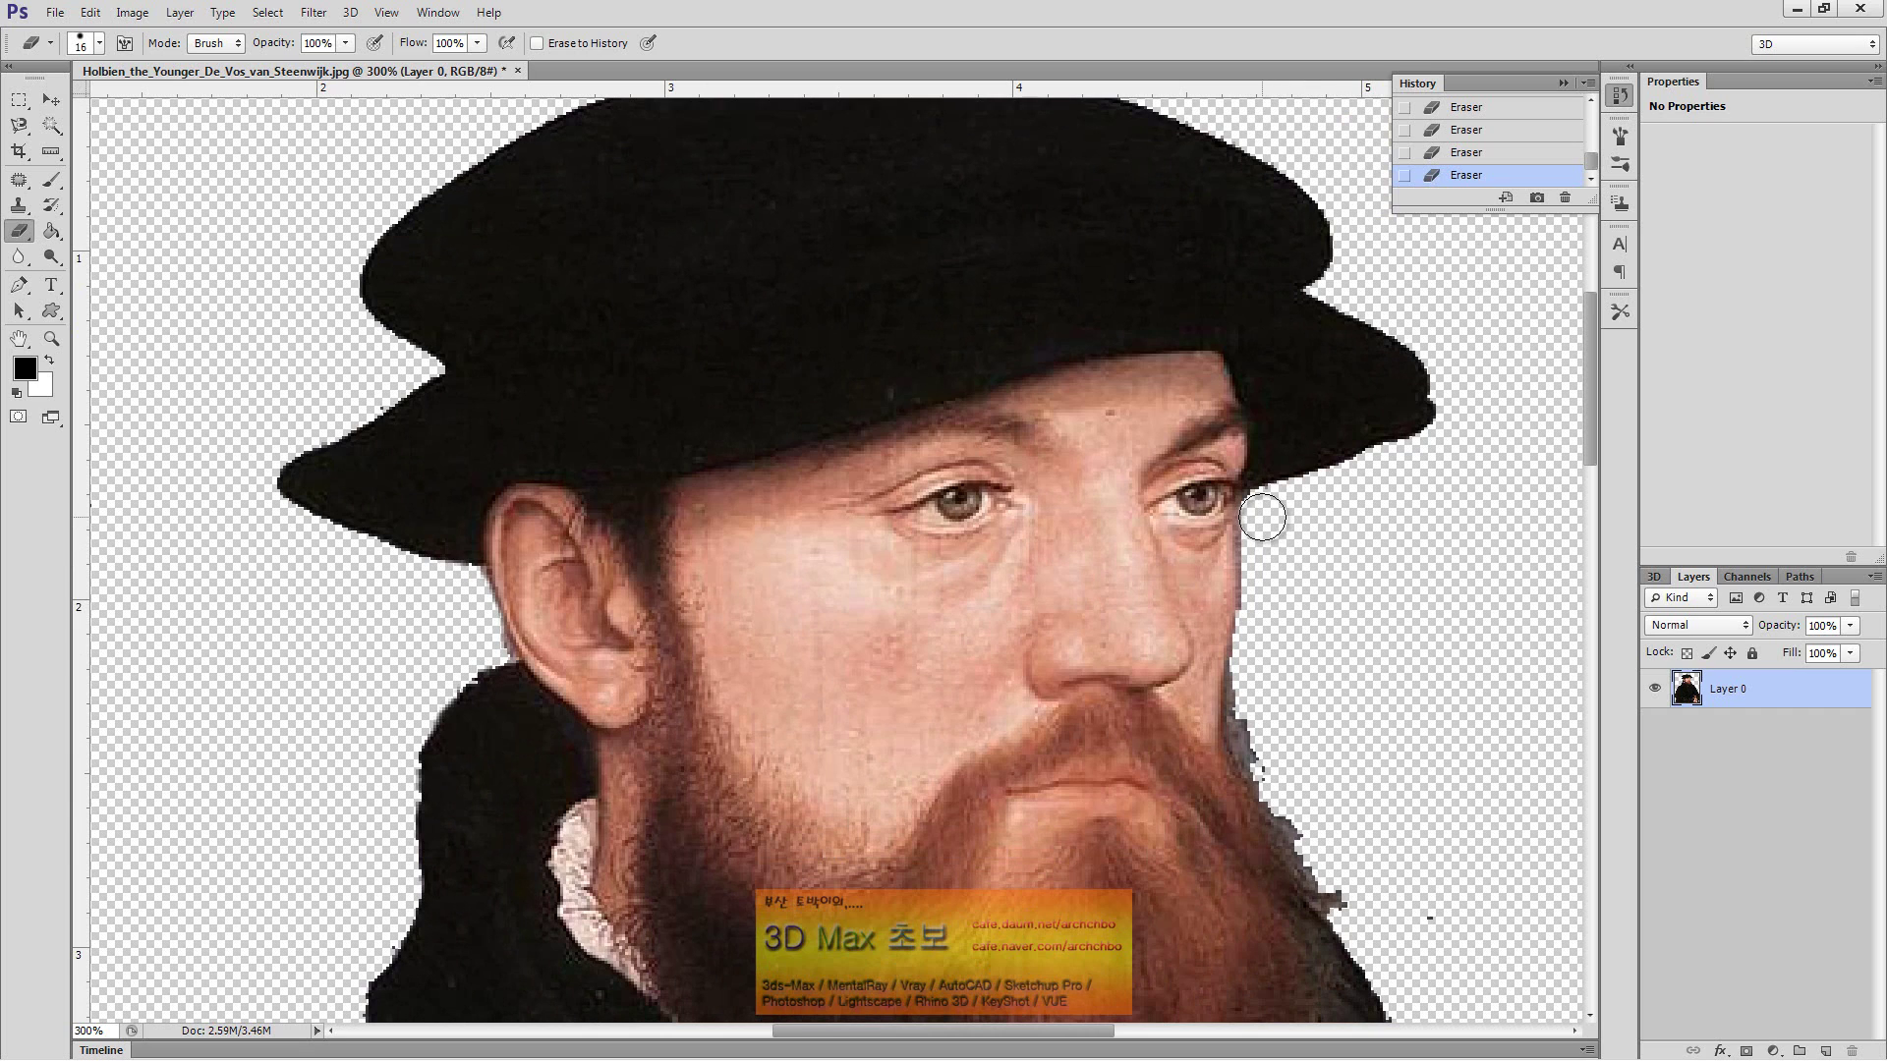
pyautogui.moveTo(1262, 594)
pyautogui.mouseDown()
pyautogui.moveTo(1263, 772)
pyautogui.moveTo(1389, 927)
pyautogui.mouseUp()
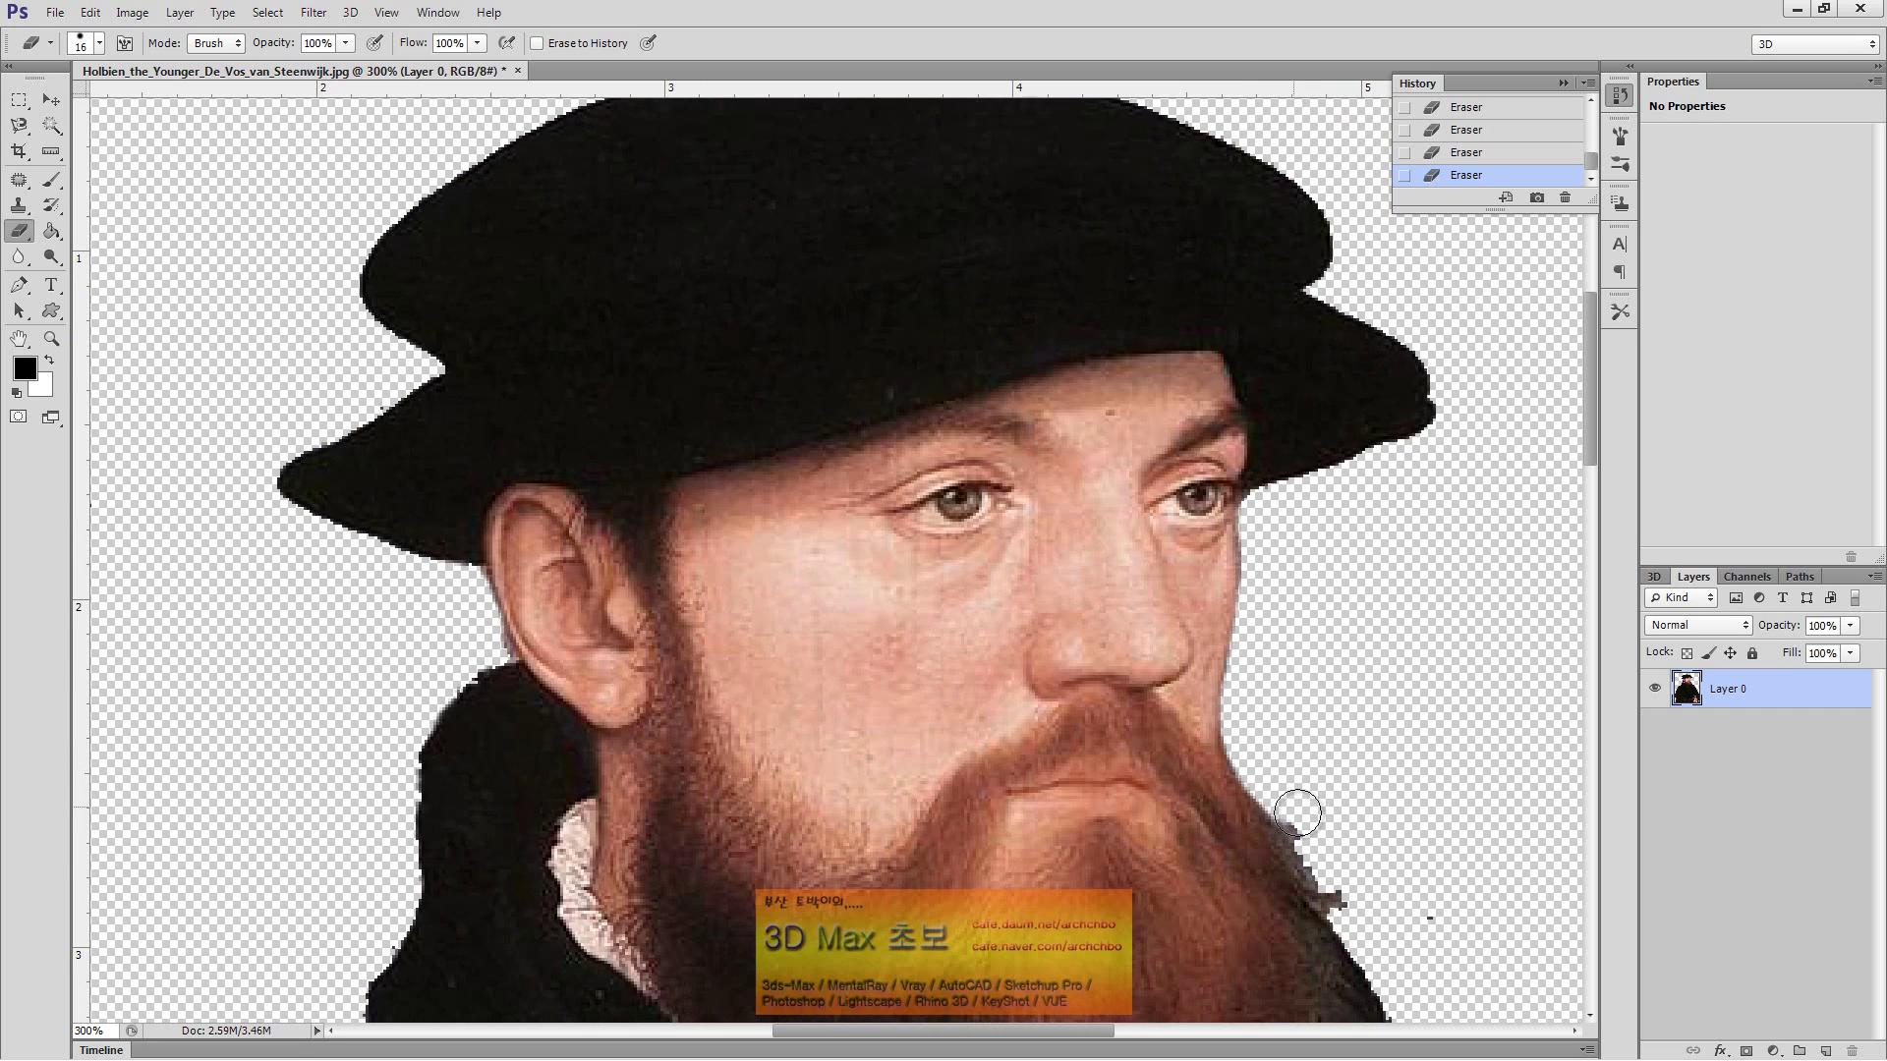
pyautogui.moveTo(1221, 709)
pyautogui.mouseDown()
pyautogui.moveTo(886, 316)
pyautogui.moveTo(943, 287)
pyautogui.mouseUp()
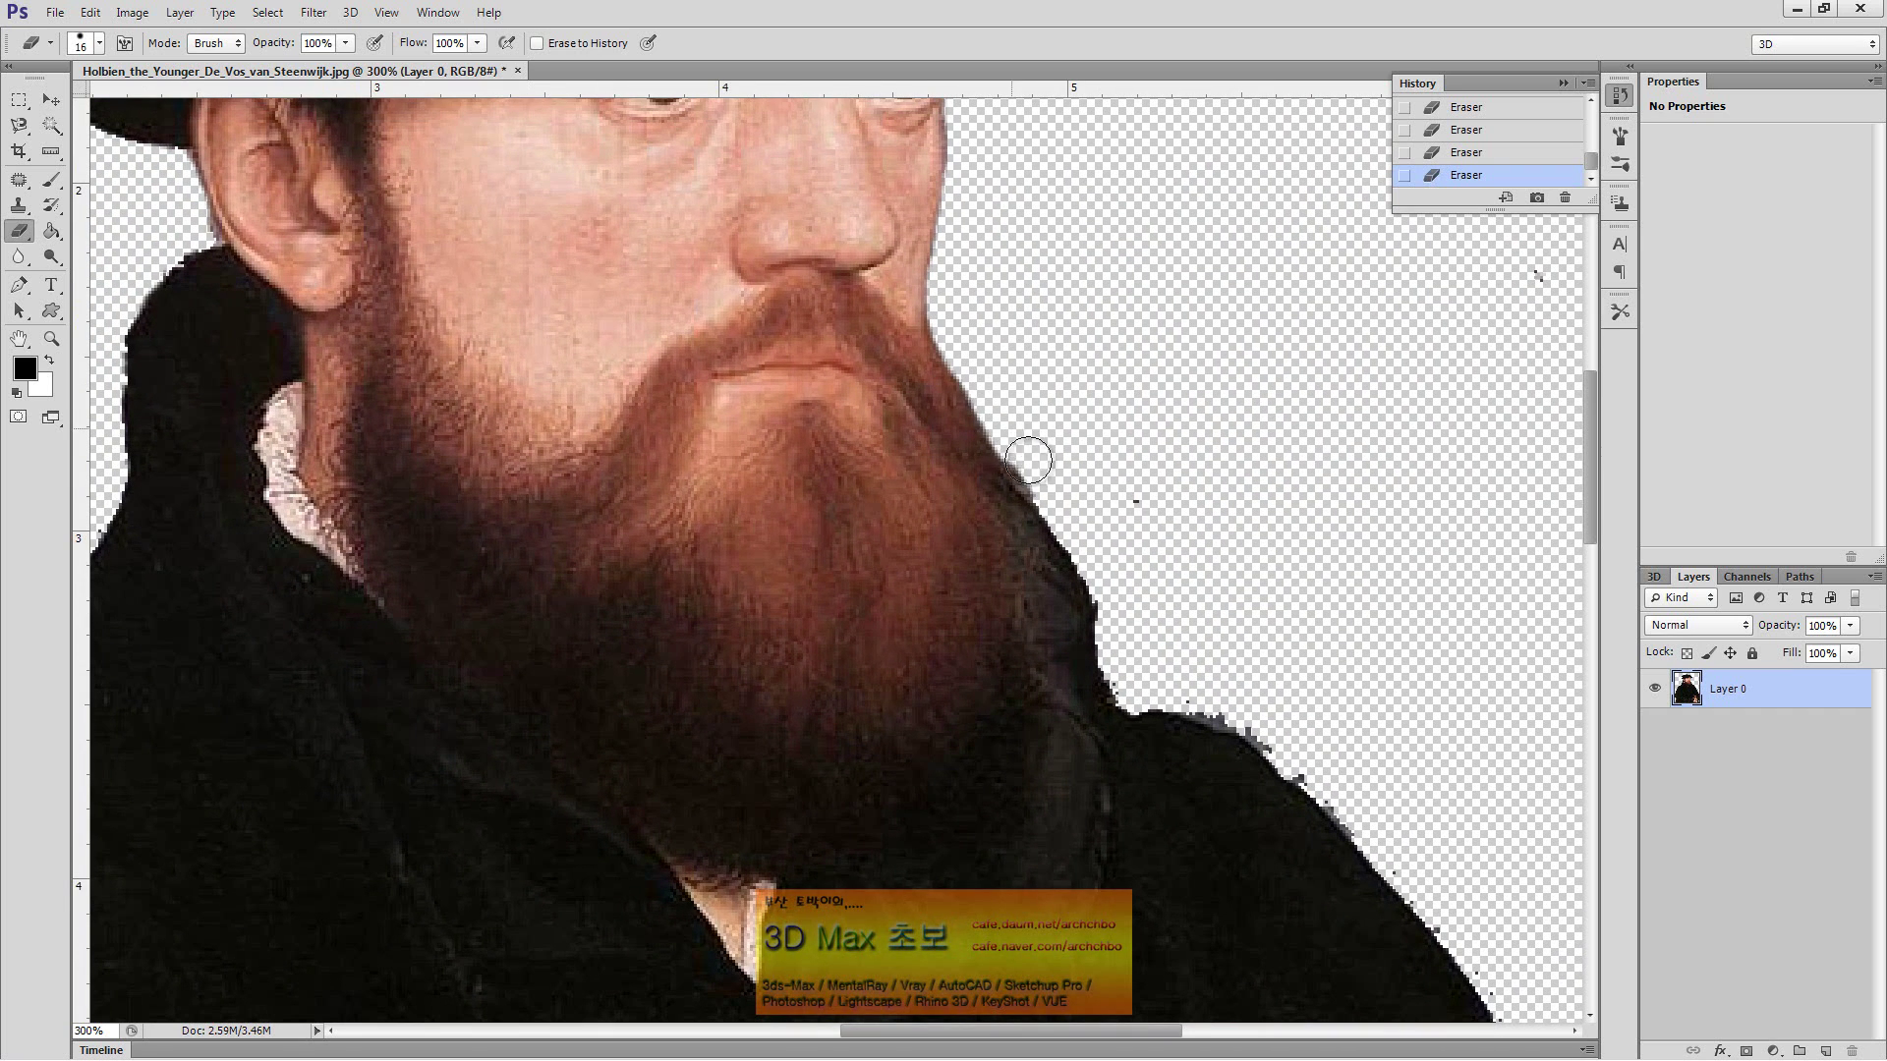
pyautogui.moveTo(998, 406)
pyautogui.mouseDown()
pyautogui.moveTo(1204, 664)
pyautogui.moveTo(1126, 674)
pyautogui.moveTo(1331, 783)
pyautogui.moveTo(1124, 490)
pyautogui.moveTo(1323, 749)
pyautogui.moveTo(1386, 872)
pyautogui.moveTo(1373, 586)
pyautogui.moveTo(1529, 875)
pyautogui.moveTo(1383, 819)
pyautogui.mouseUp()
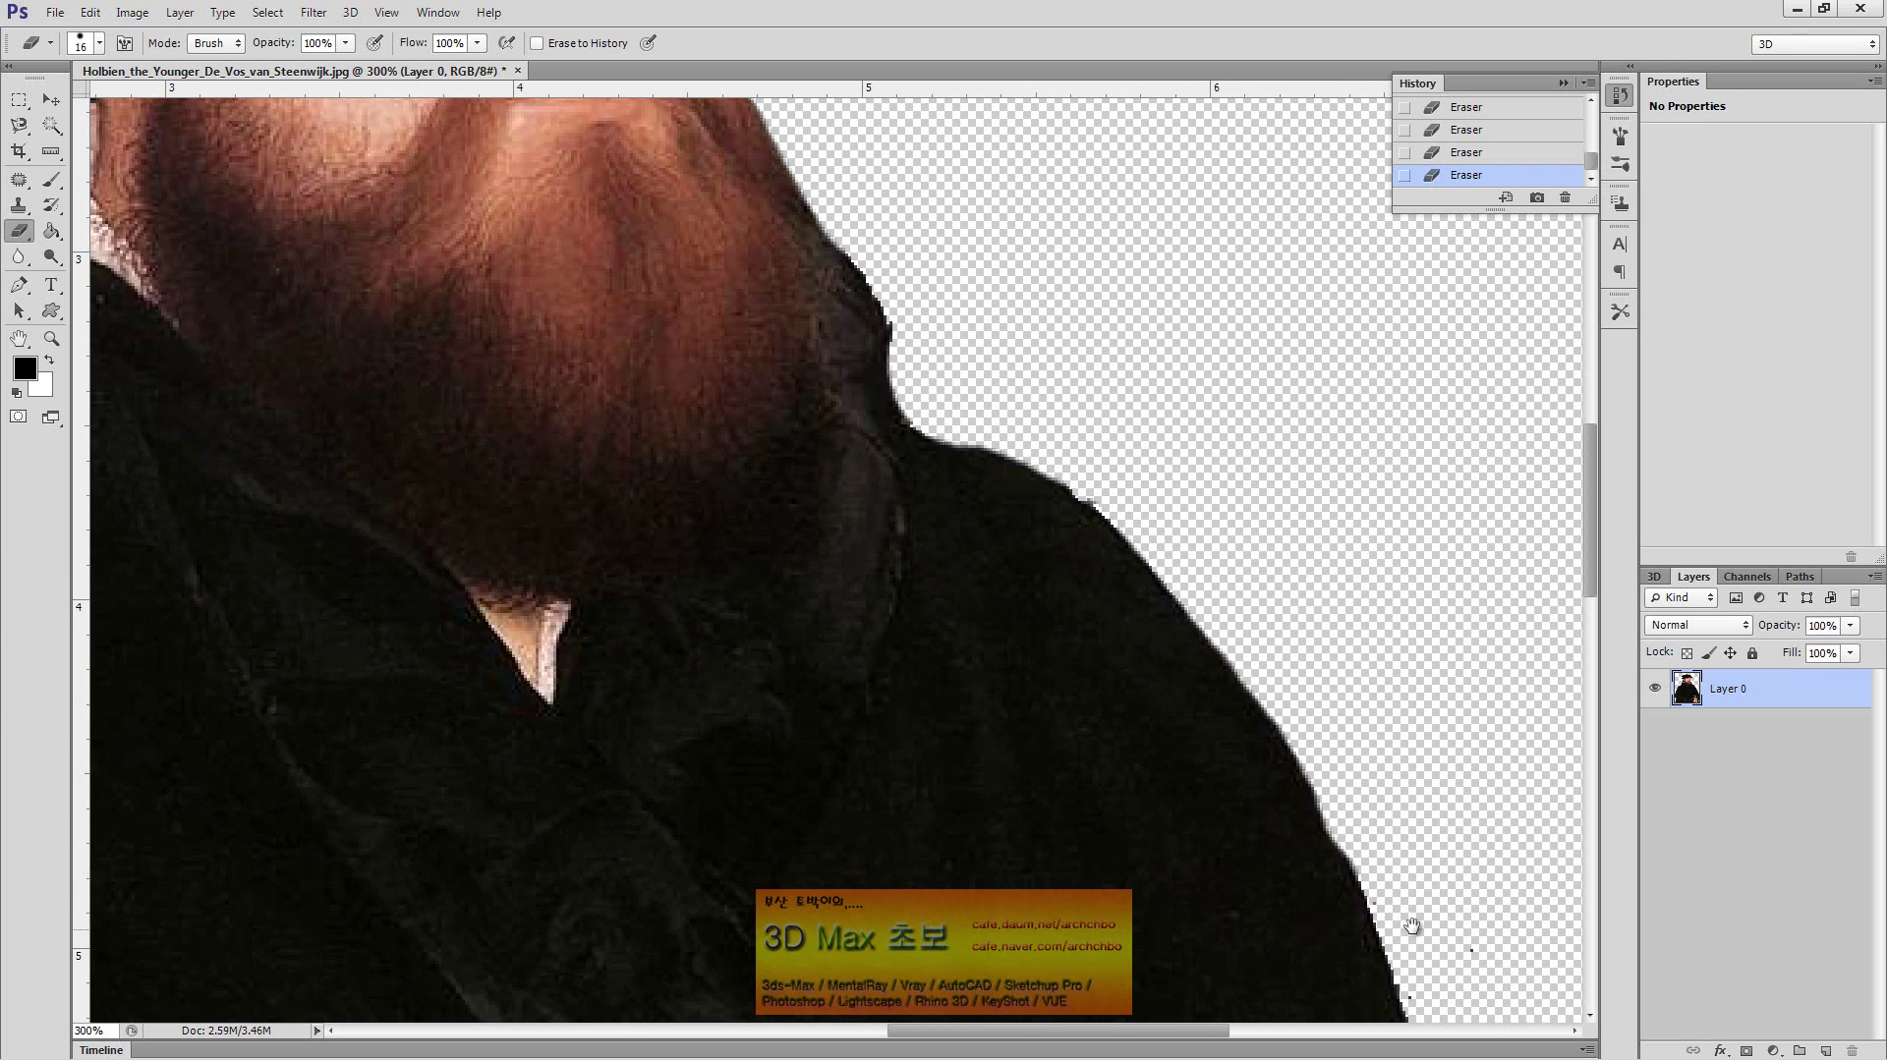
# Pan down to the coat and erase grey specks along its left edge
pyautogui.moveTo(1411, 927)
pyautogui.mouseDown()
pyautogui.moveTo(1163, 388)
pyautogui.moveTo(1234, 623)
pyautogui.moveTo(1225, 602)
pyautogui.moveTo(1326, 809)
pyautogui.moveTo(1381, 863)
pyautogui.moveTo(1360, 897)
pyautogui.moveTo(1301, 750)
pyautogui.moveTo(1227, 658)
pyautogui.moveTo(1087, 240)
pyautogui.mouseUp()
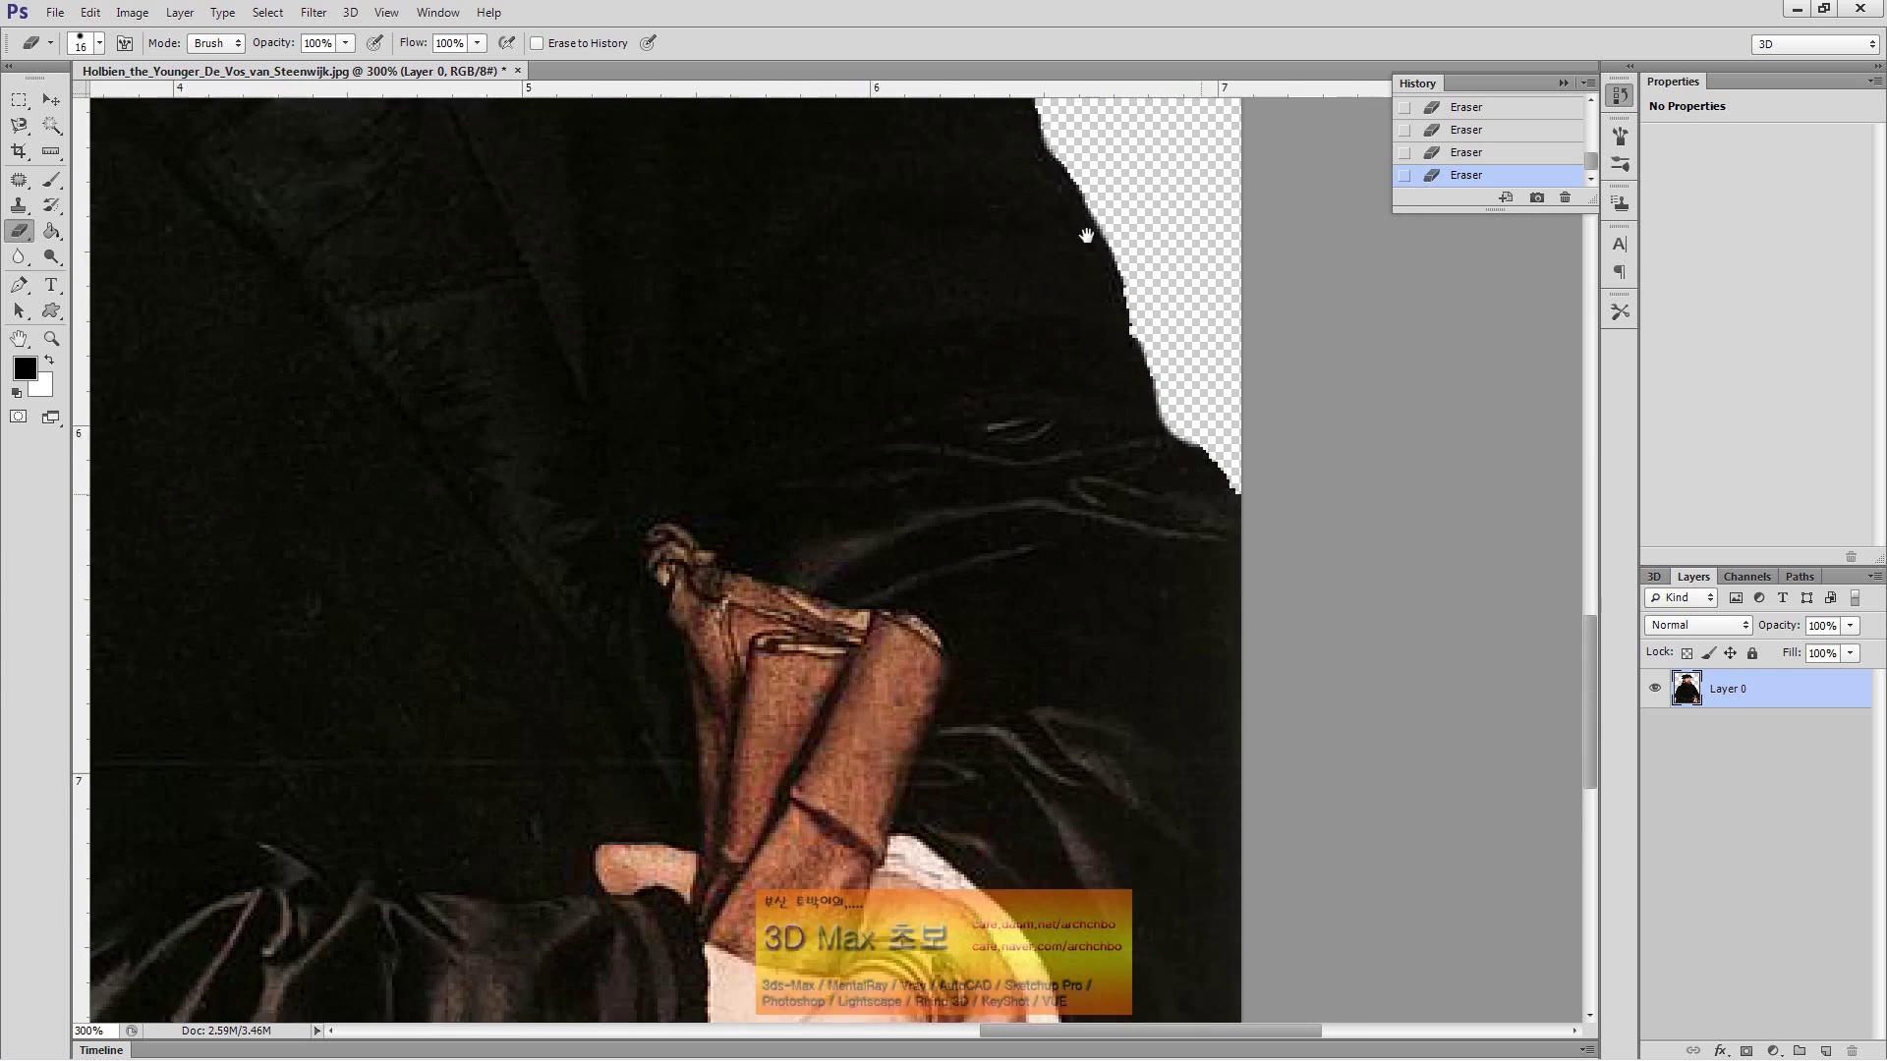
pyautogui.moveTo(1087, 387); pyautogui.dragTo(1086, 240)
pyautogui.moveTo(1131, 531)
pyautogui.mouseDown()
pyautogui.moveTo(1154, 273)
pyautogui.moveTo(1573, 550)
pyautogui.mouseUp()
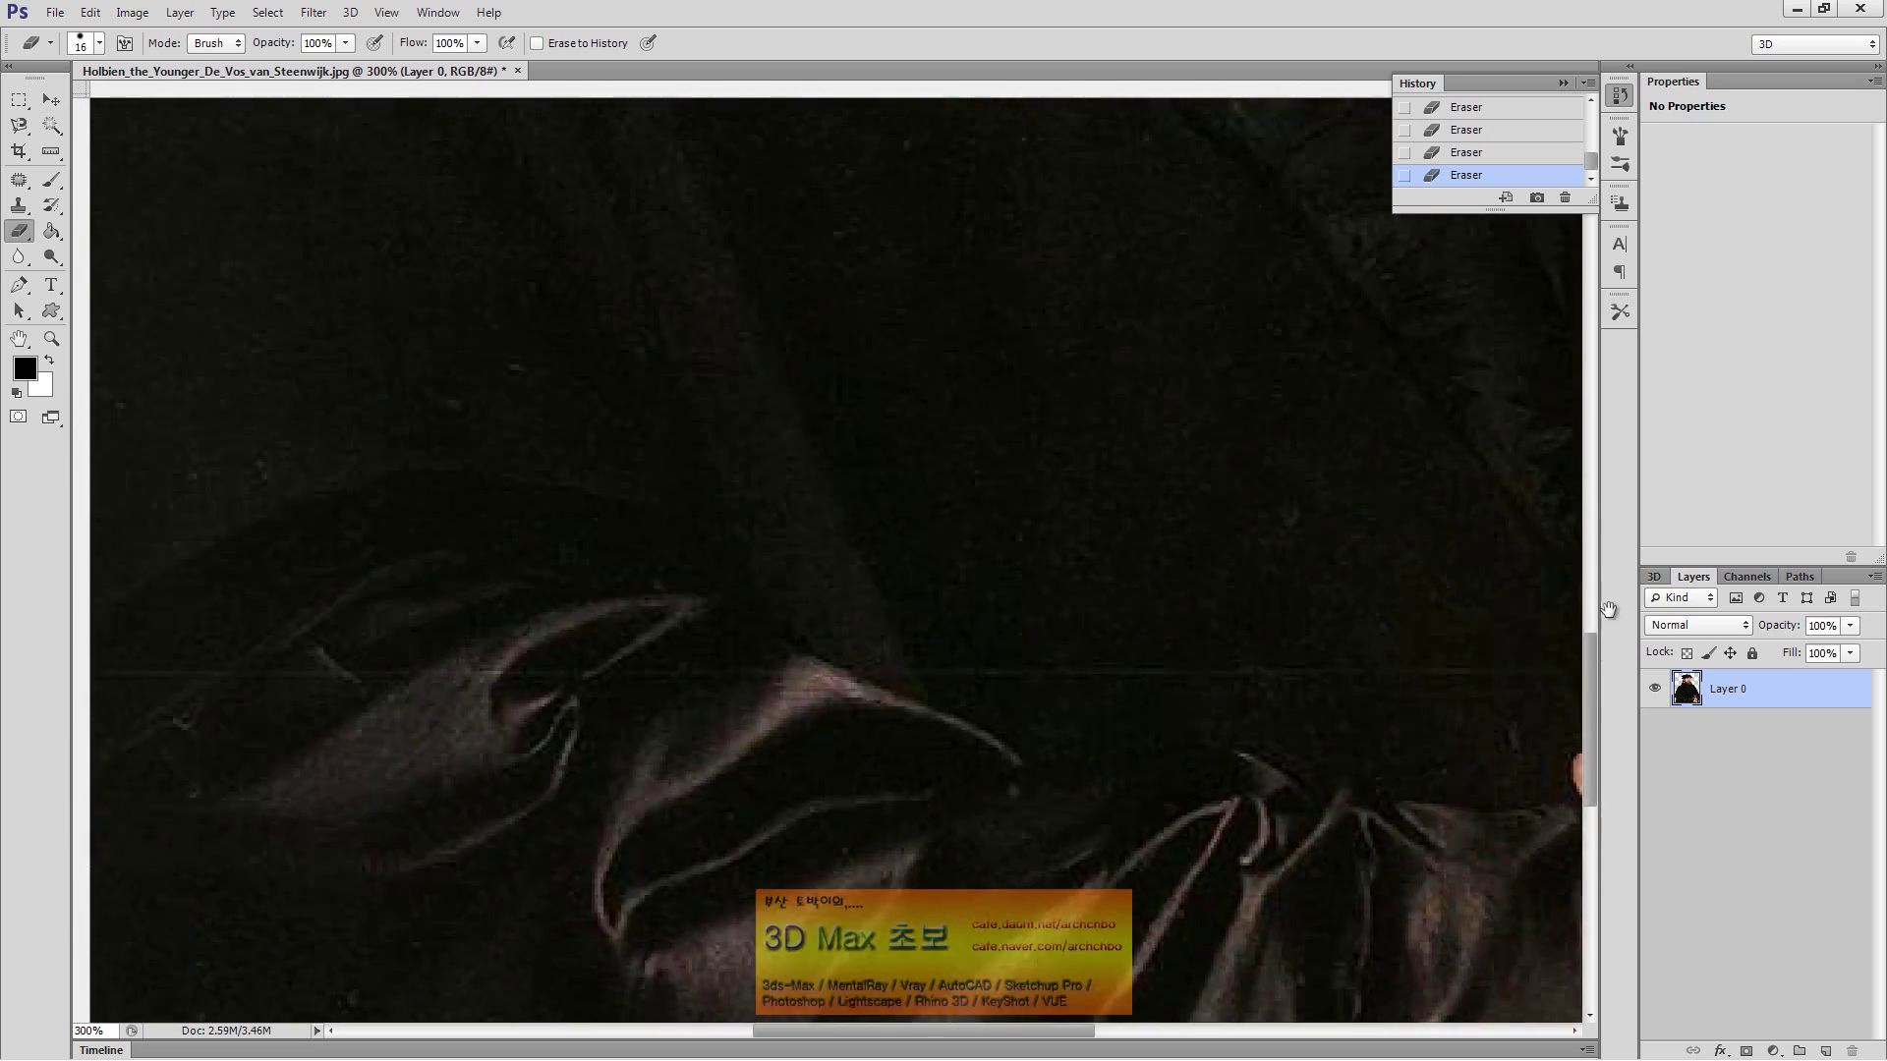
pyautogui.moveTo(393, 491)
pyautogui.mouseDown()
pyautogui.moveTo(864, 540)
pyautogui.moveTo(775, 223)
pyautogui.moveTo(754, 663)
pyautogui.mouseUp()
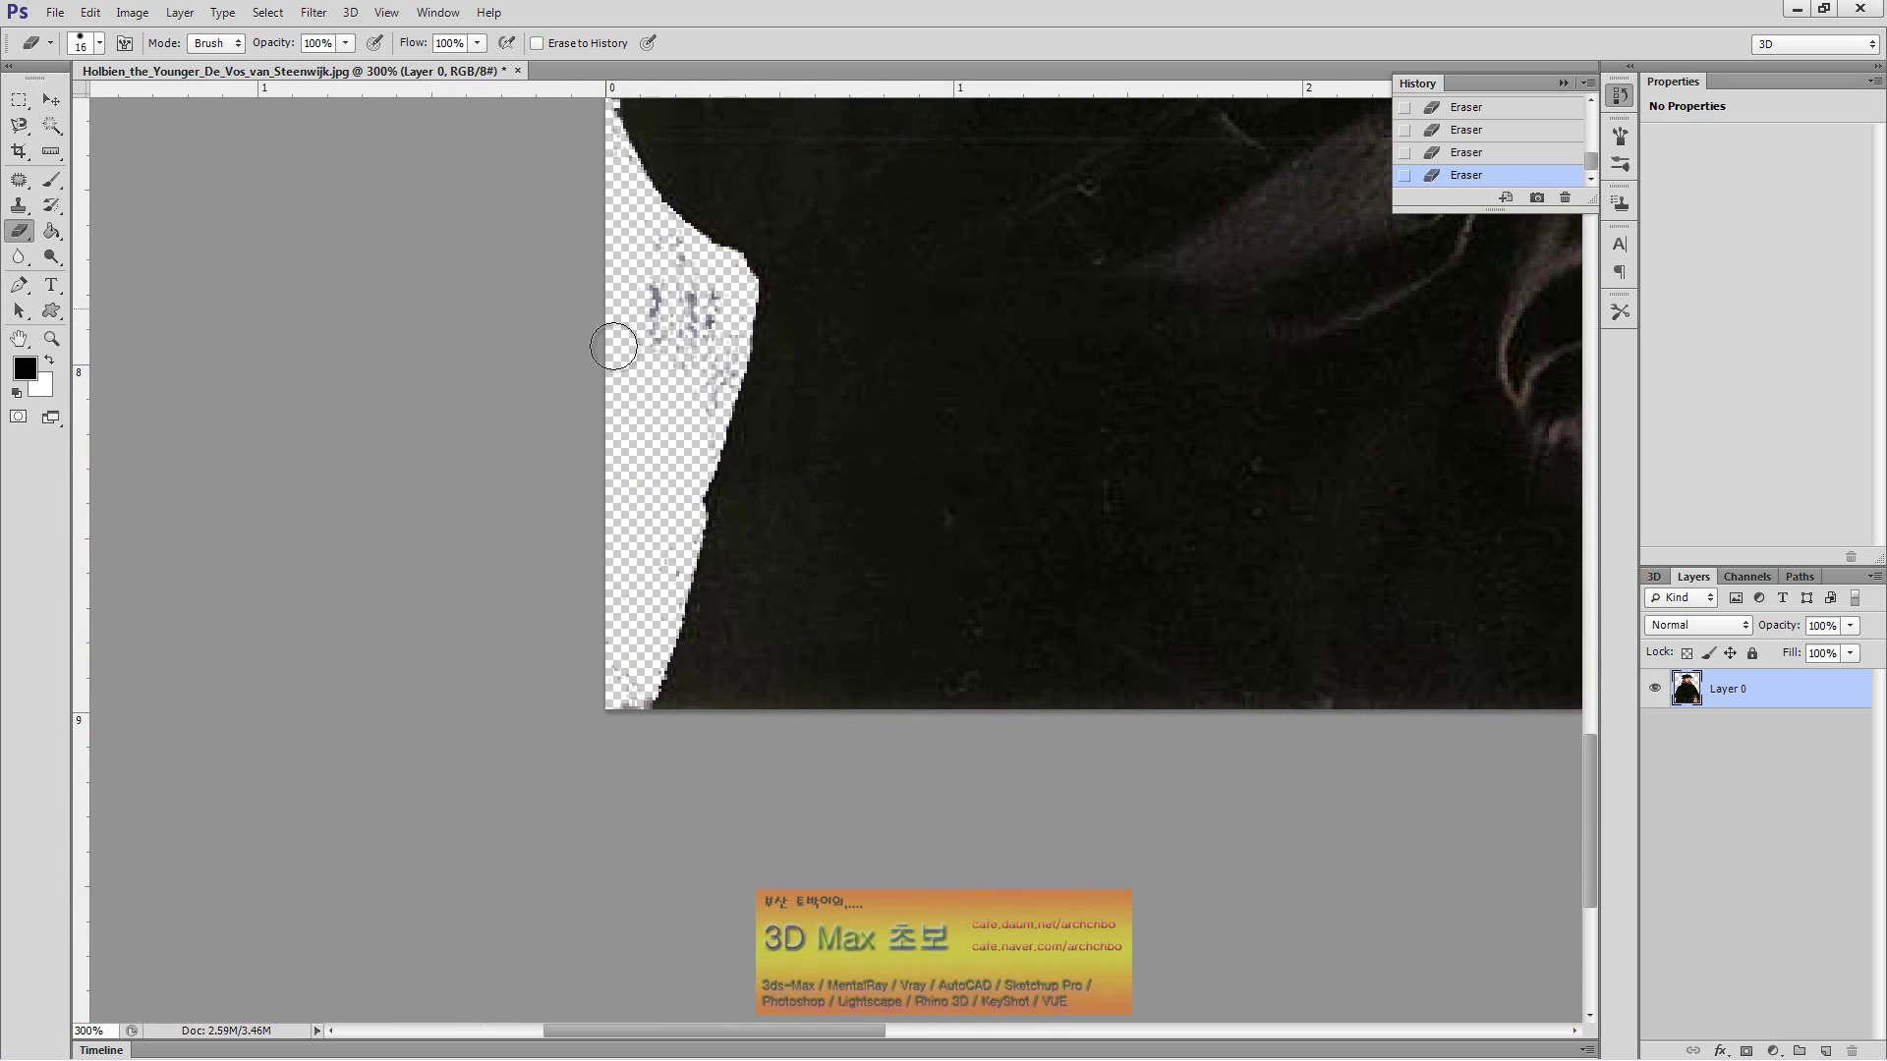
pyautogui.moveTo(611, 337)
pyautogui.mouseDown()
pyautogui.moveTo(675, 282)
pyautogui.moveTo(615, 138)
pyautogui.moveTo(672, 241)
pyautogui.moveTo(737, 298)
pyautogui.moveTo(730, 276)
pyautogui.moveTo(640, 665)
pyautogui.moveTo(627, 636)
pyautogui.mouseUp()
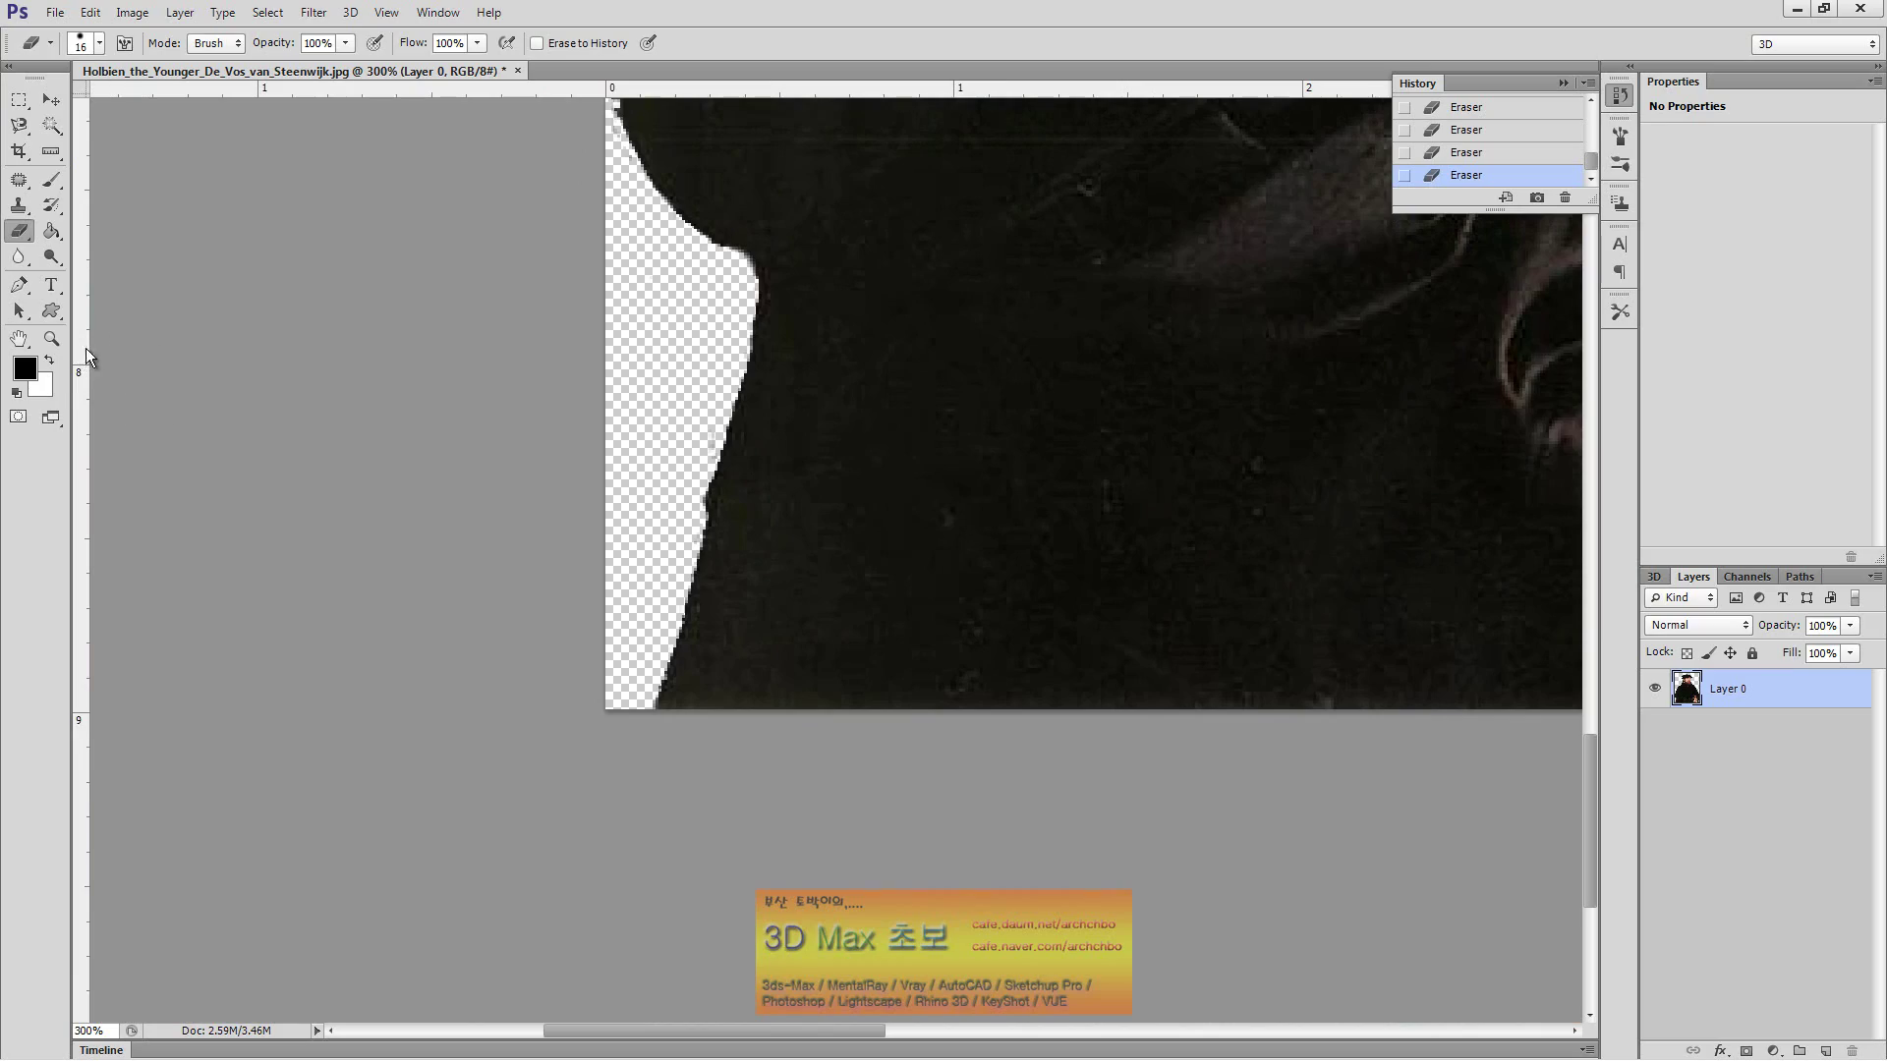
# Return the view to 100% and erase the stray specks left of the shoulder
pyautogui.doubleClick(52, 339)
pyautogui.moveTo(1085, 338); pyautogui.dragTo(564, 771)
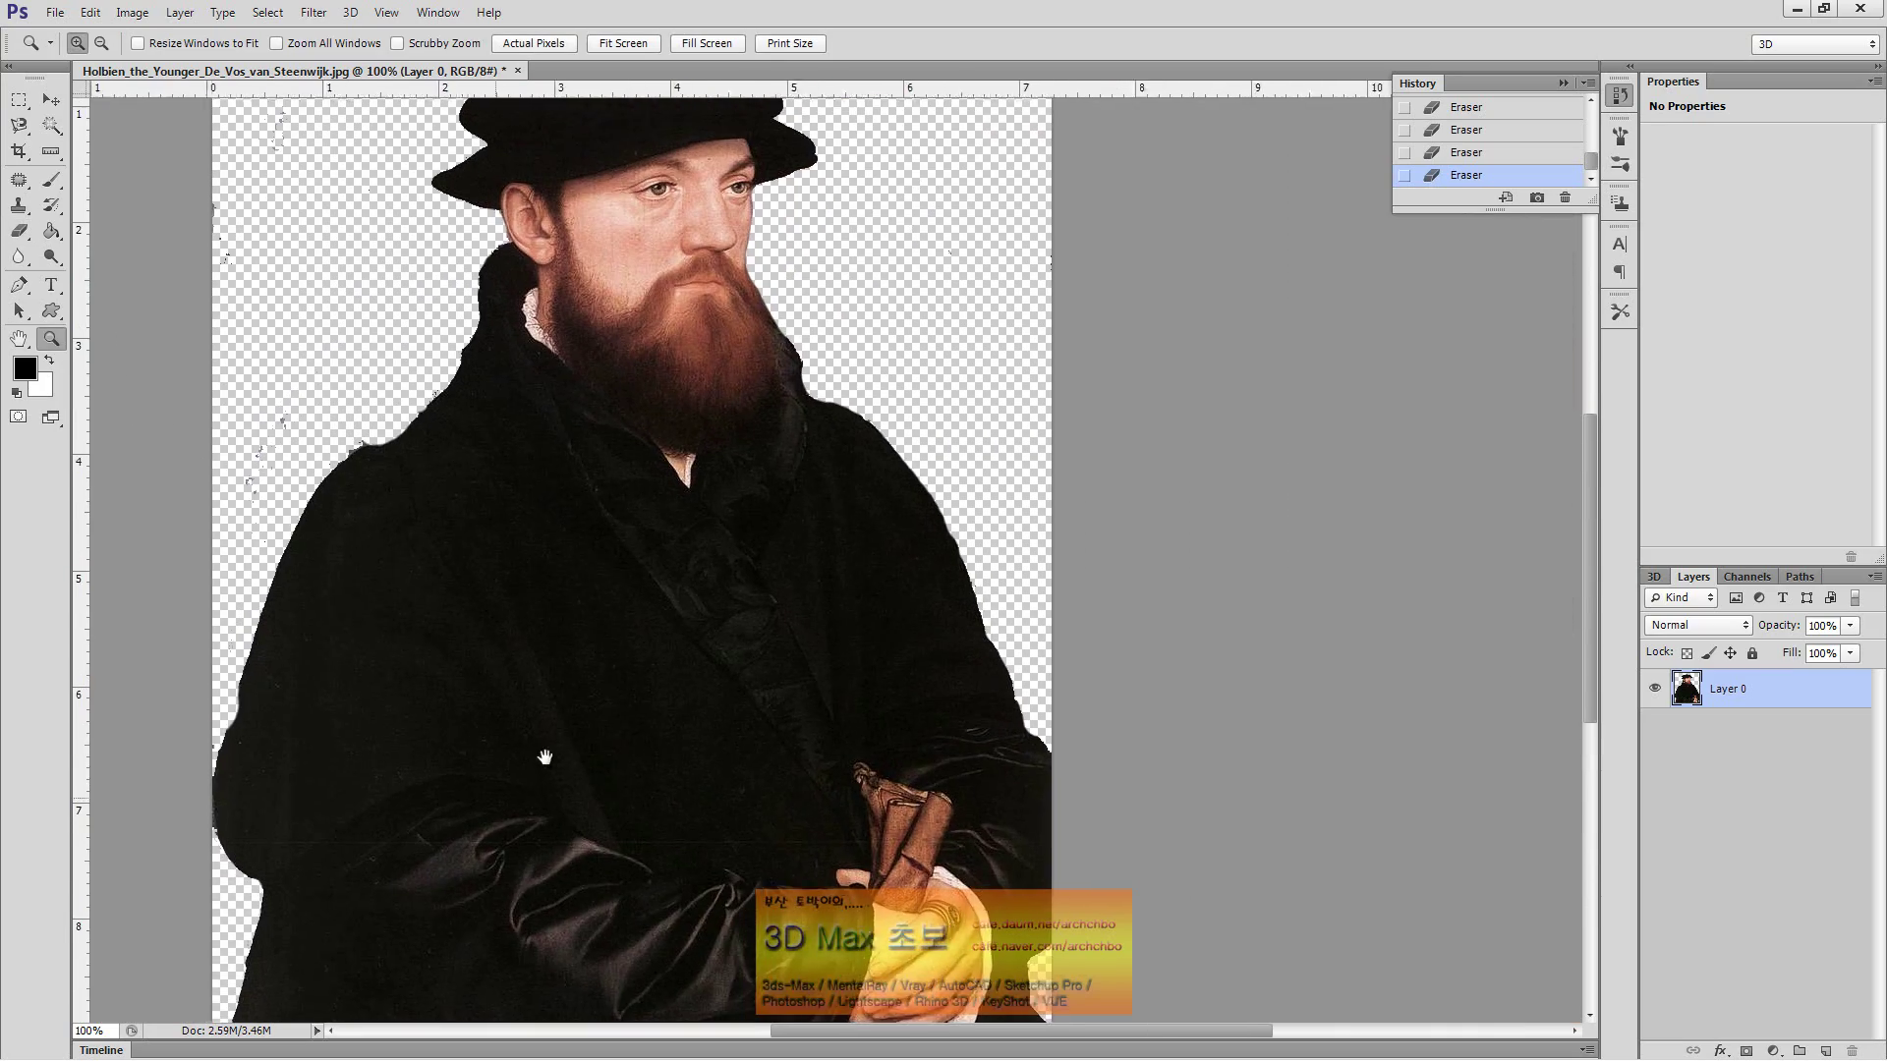
pyautogui.click(836, 566)
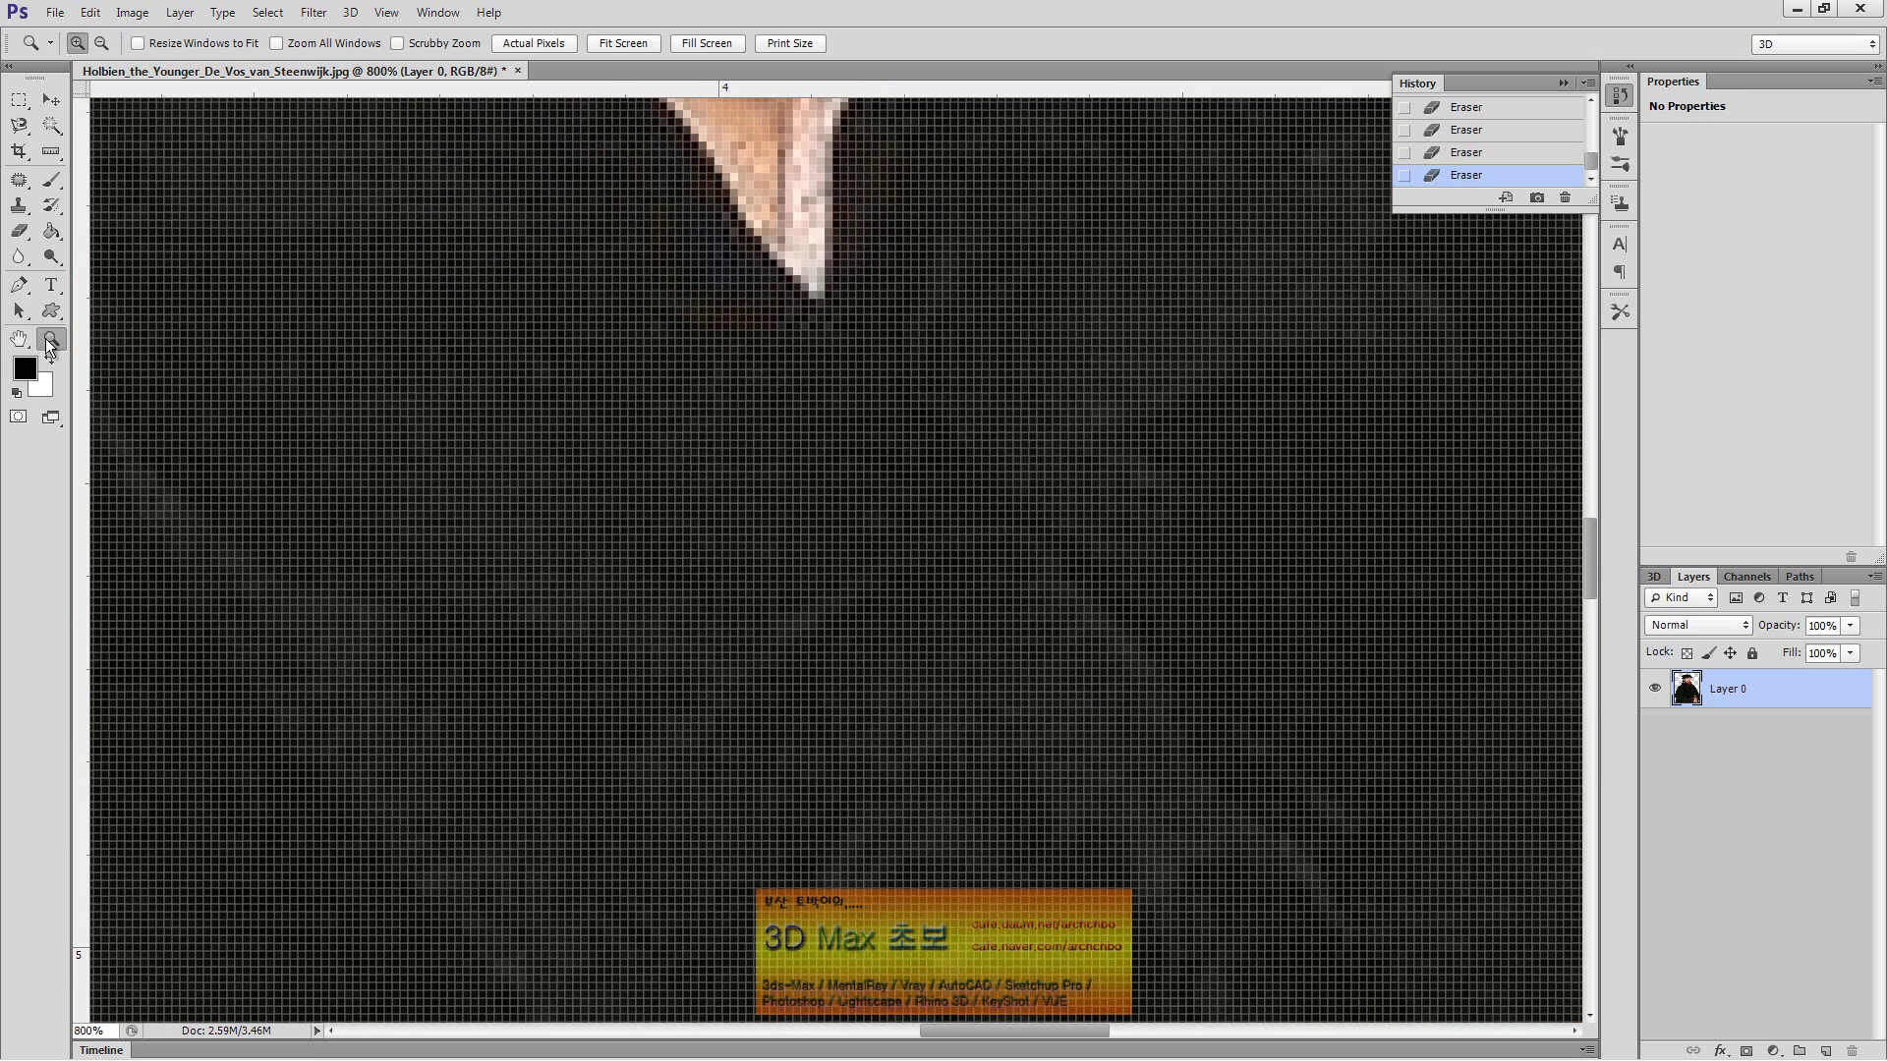
pyautogui.doubleClick(52, 339)
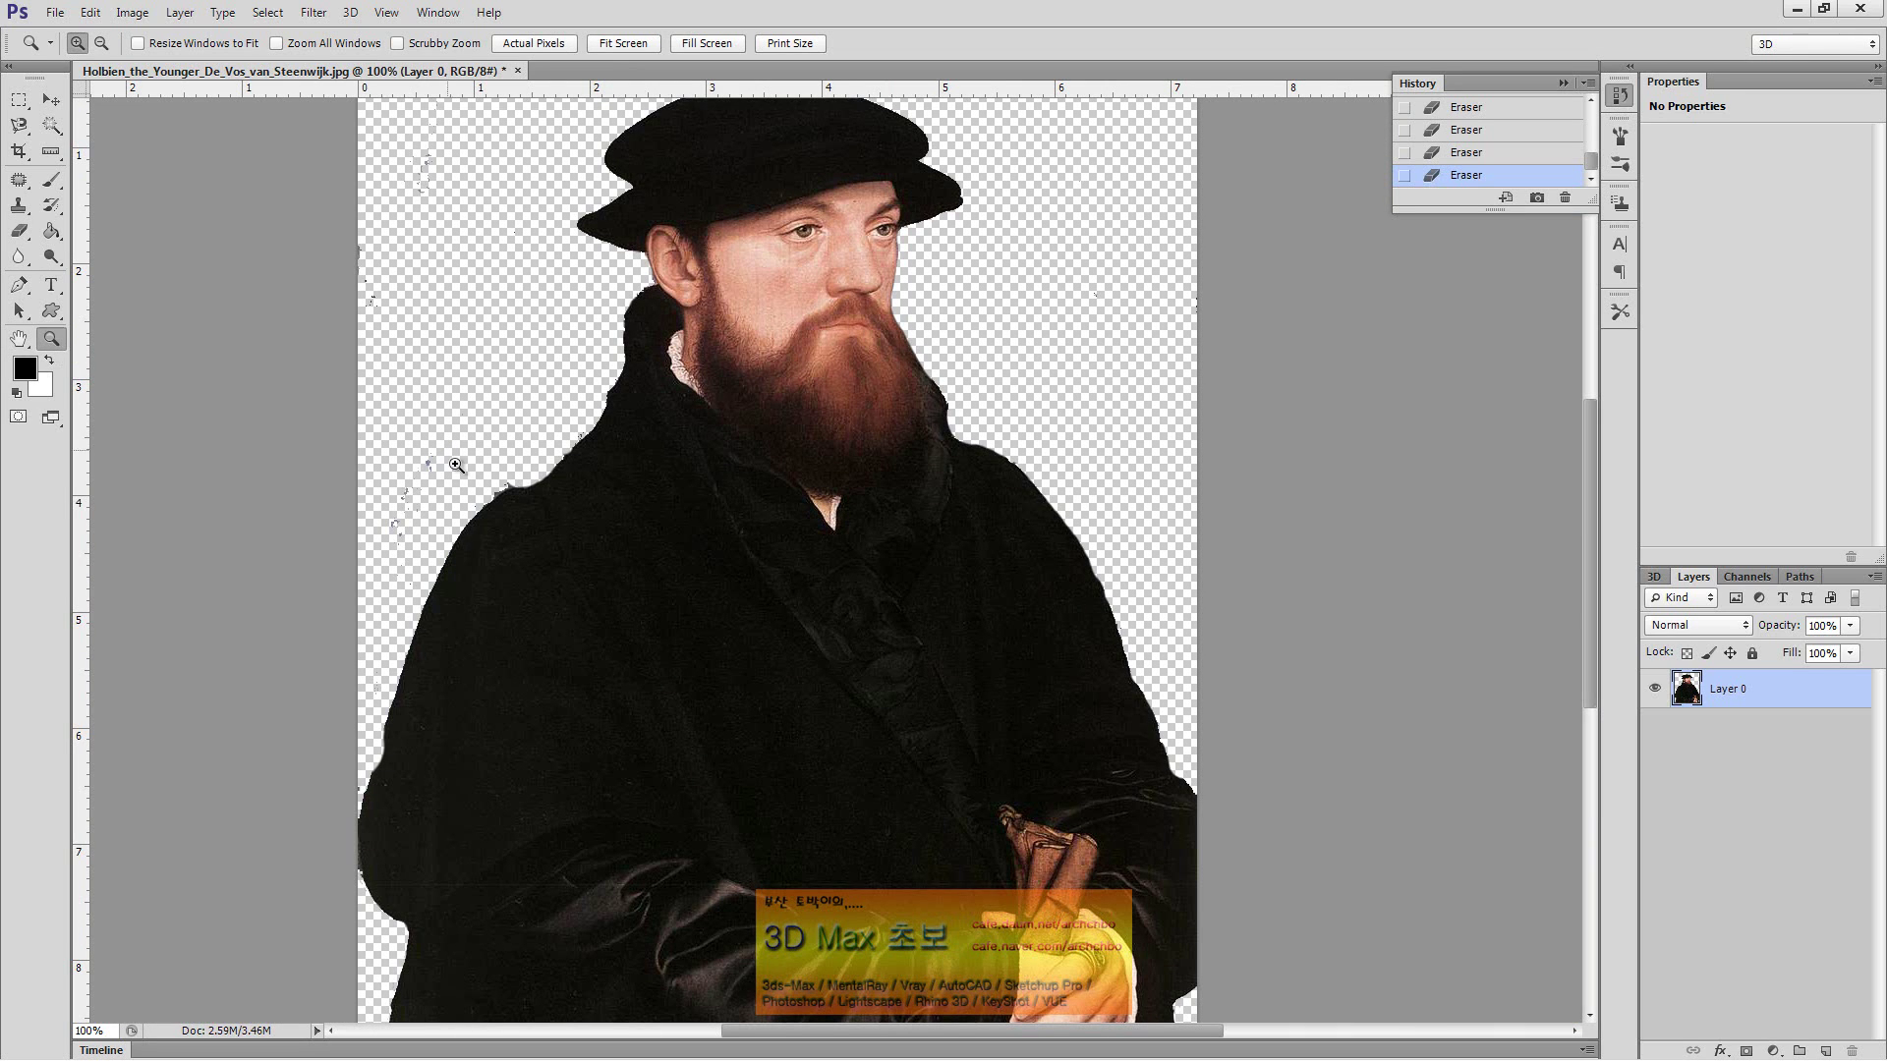
pyautogui.click(19, 231)
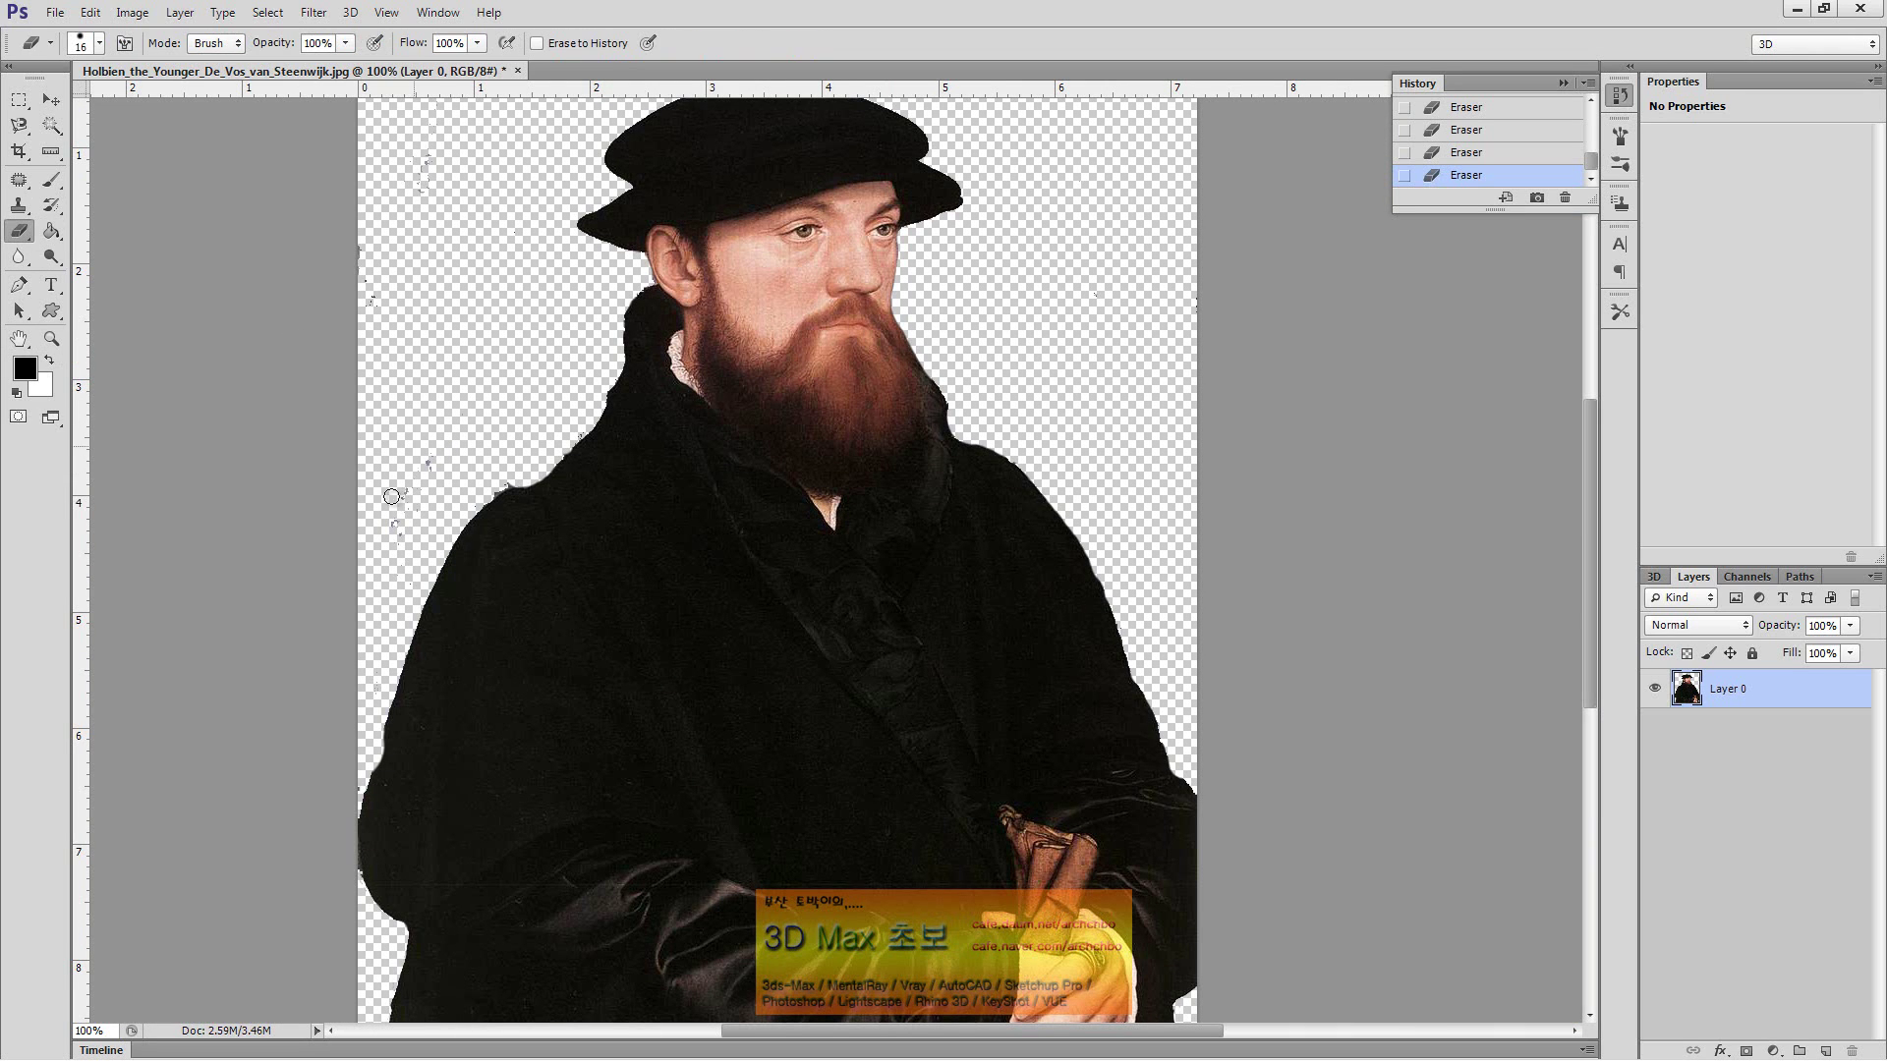
pyautogui.moveTo(425, 160); pyautogui.dragTo(422, 185)
# Select the Eyedropper Tool and sample colours from the coat and then the cheek
pyautogui.click(57, 179)
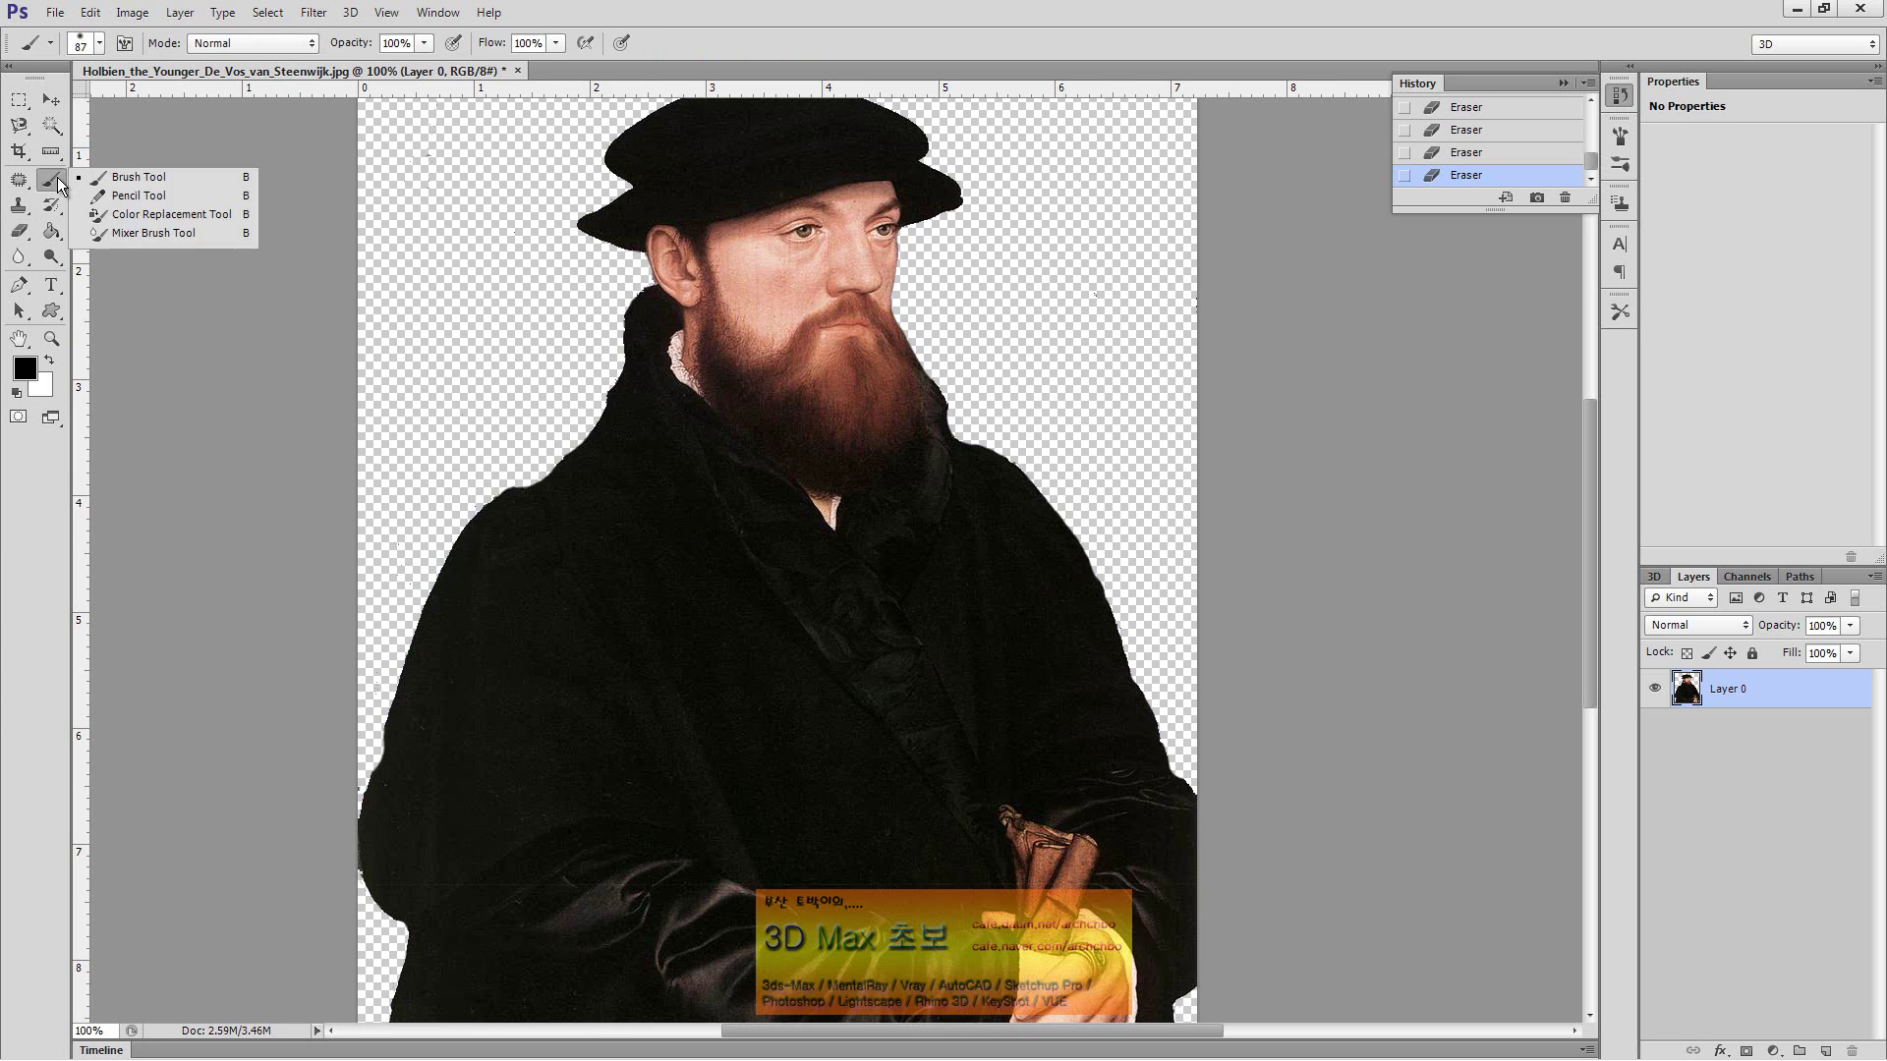
pyautogui.click(58, 187)
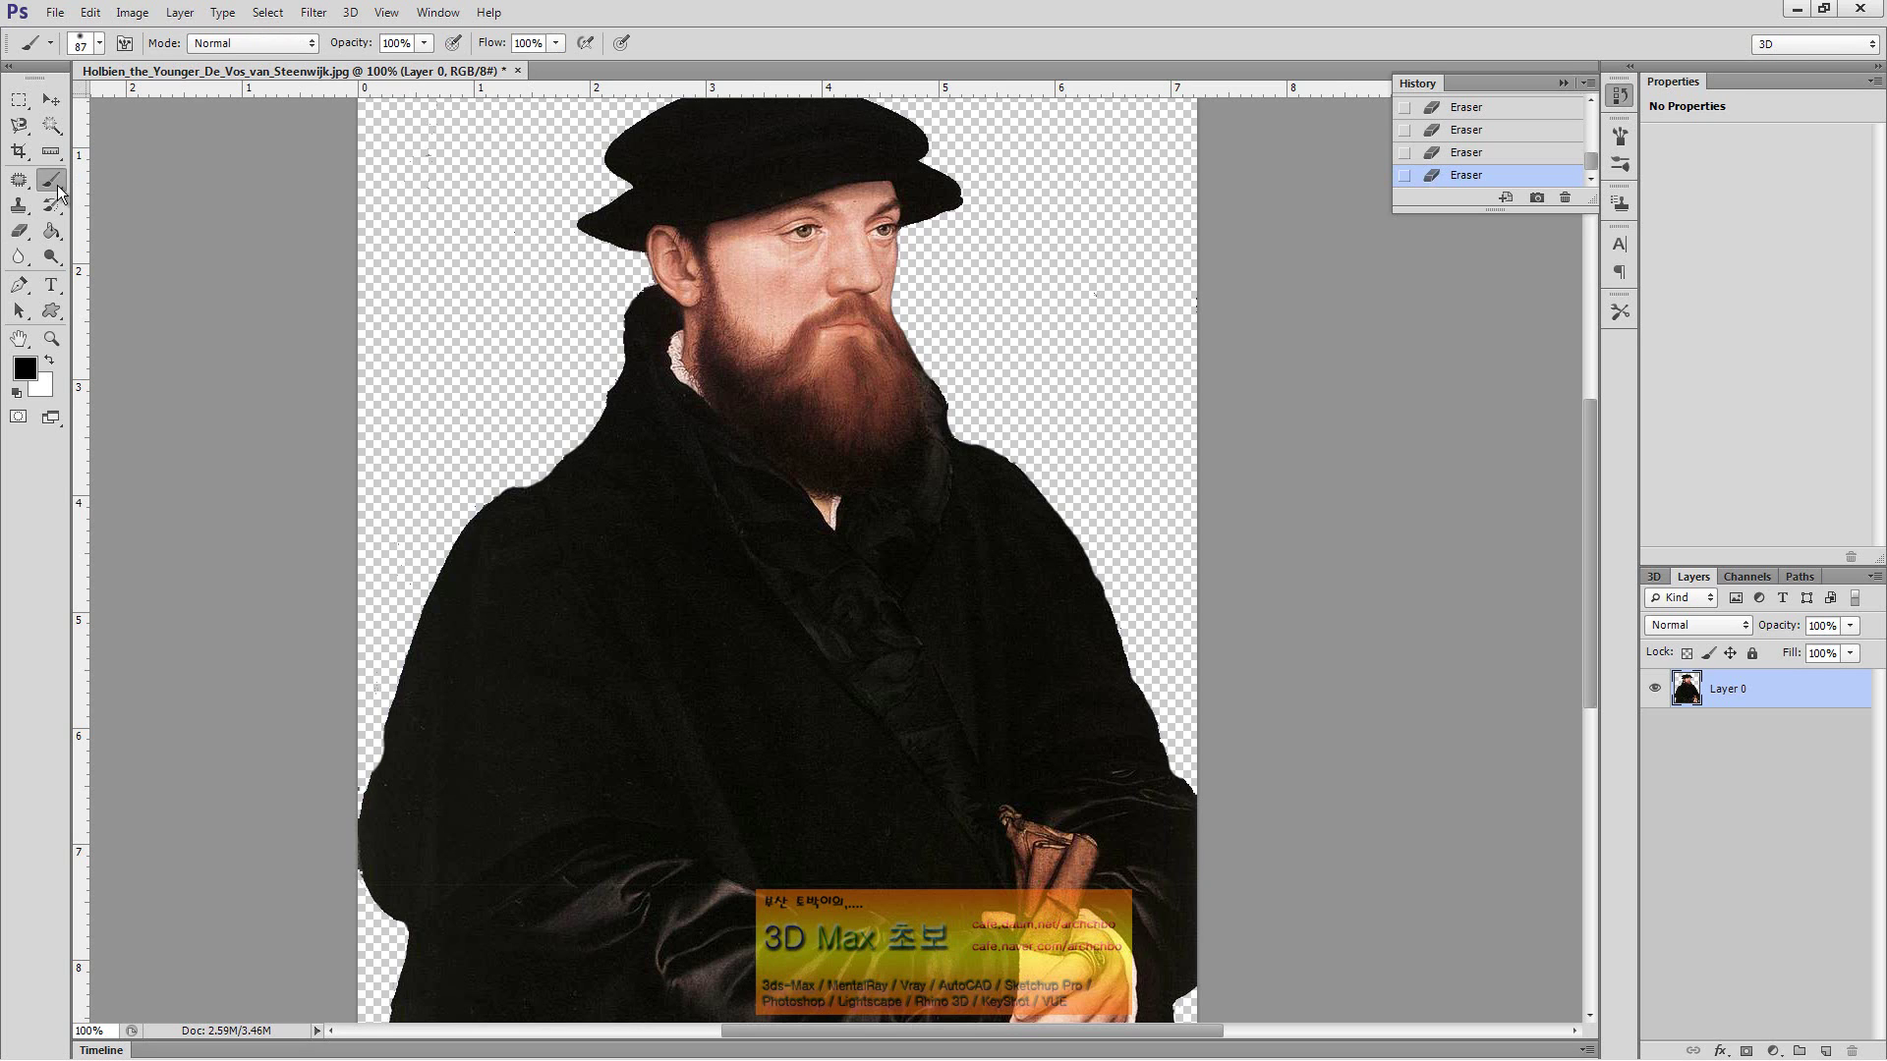
pyautogui.click(59, 155)
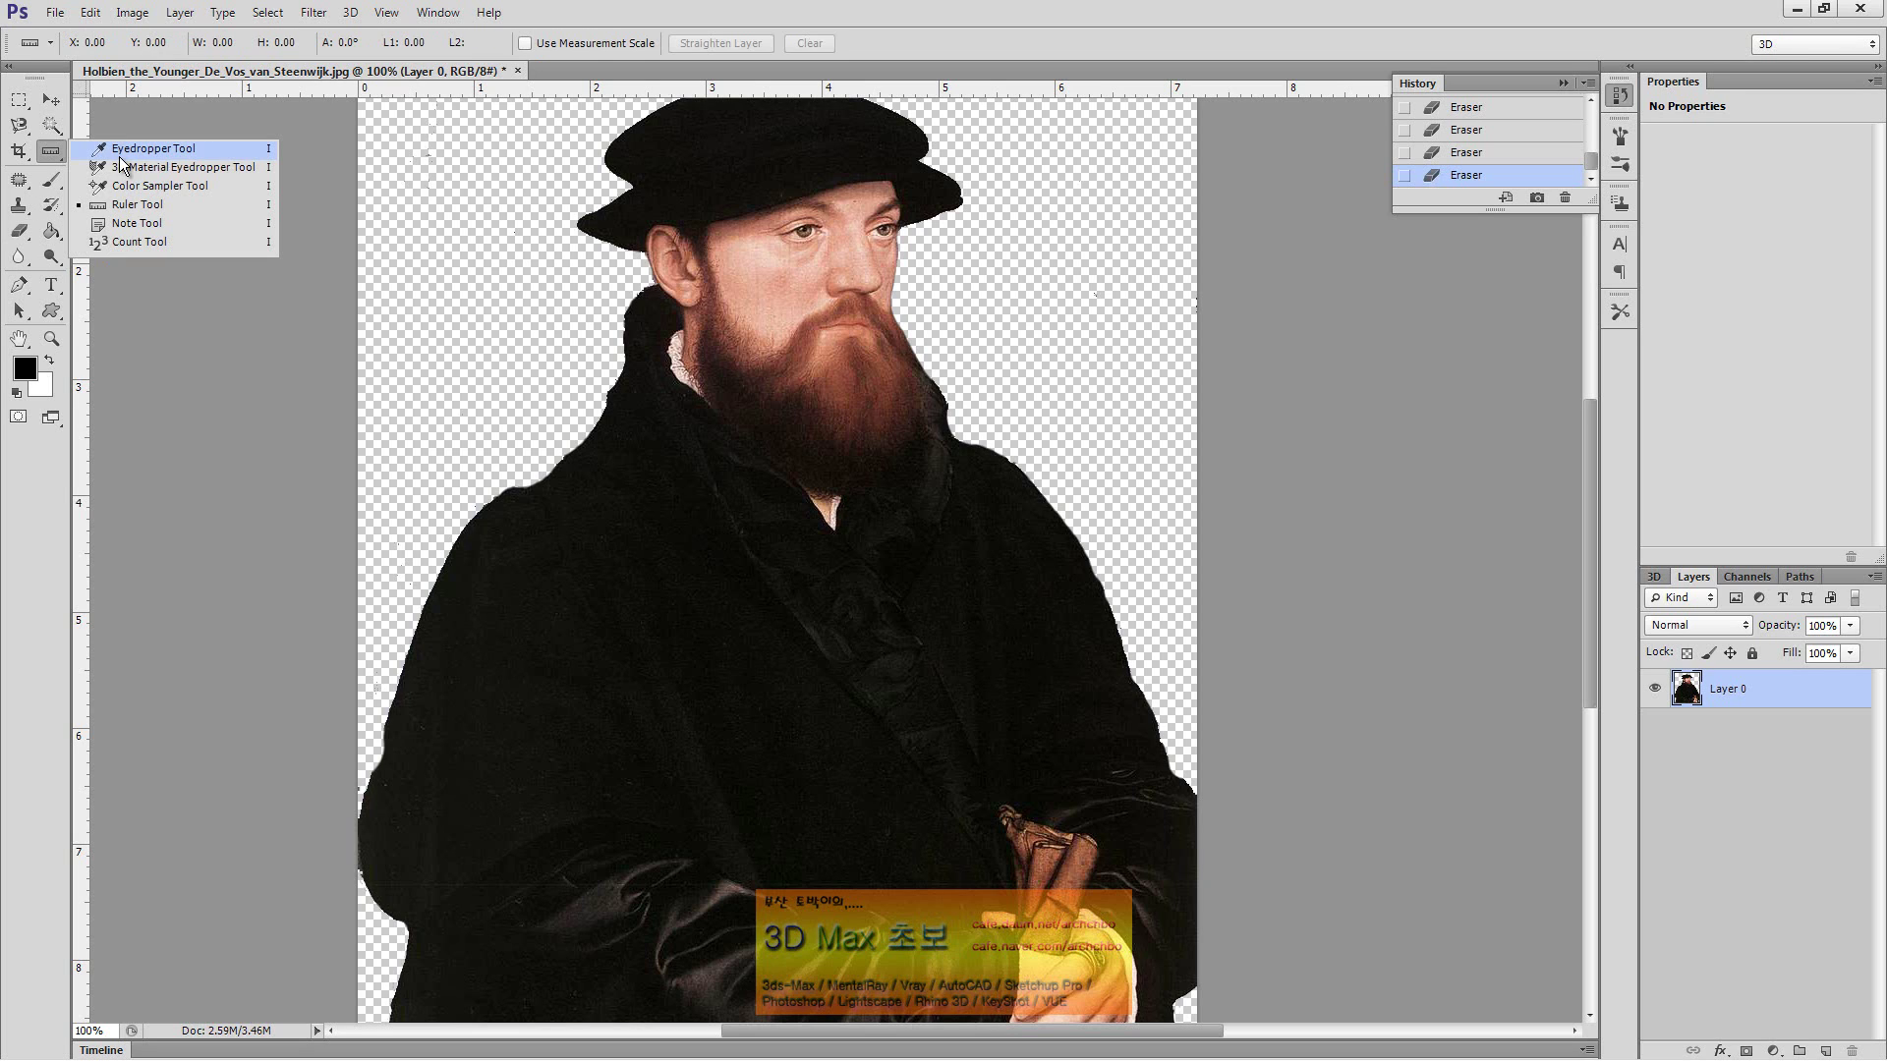
pyautogui.click(200, 149)
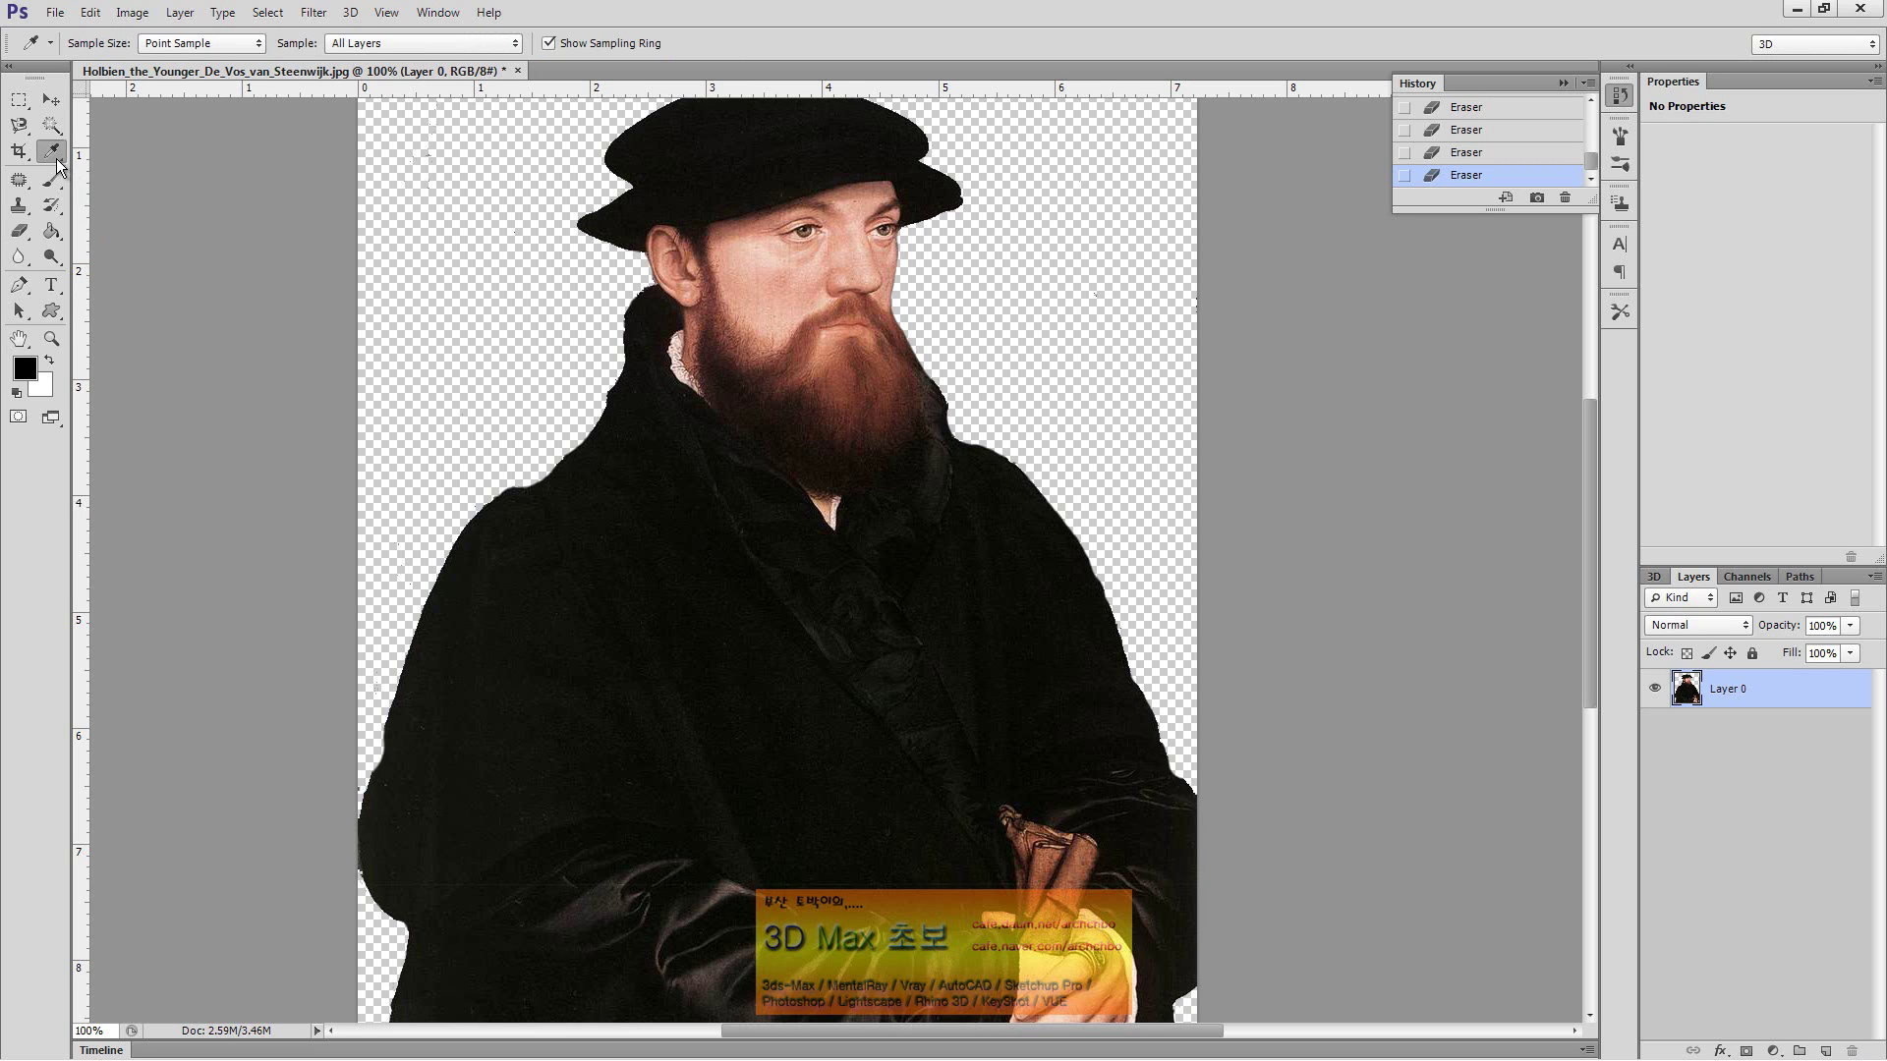
pyautogui.click(674, 495)
pyautogui.click(767, 301)
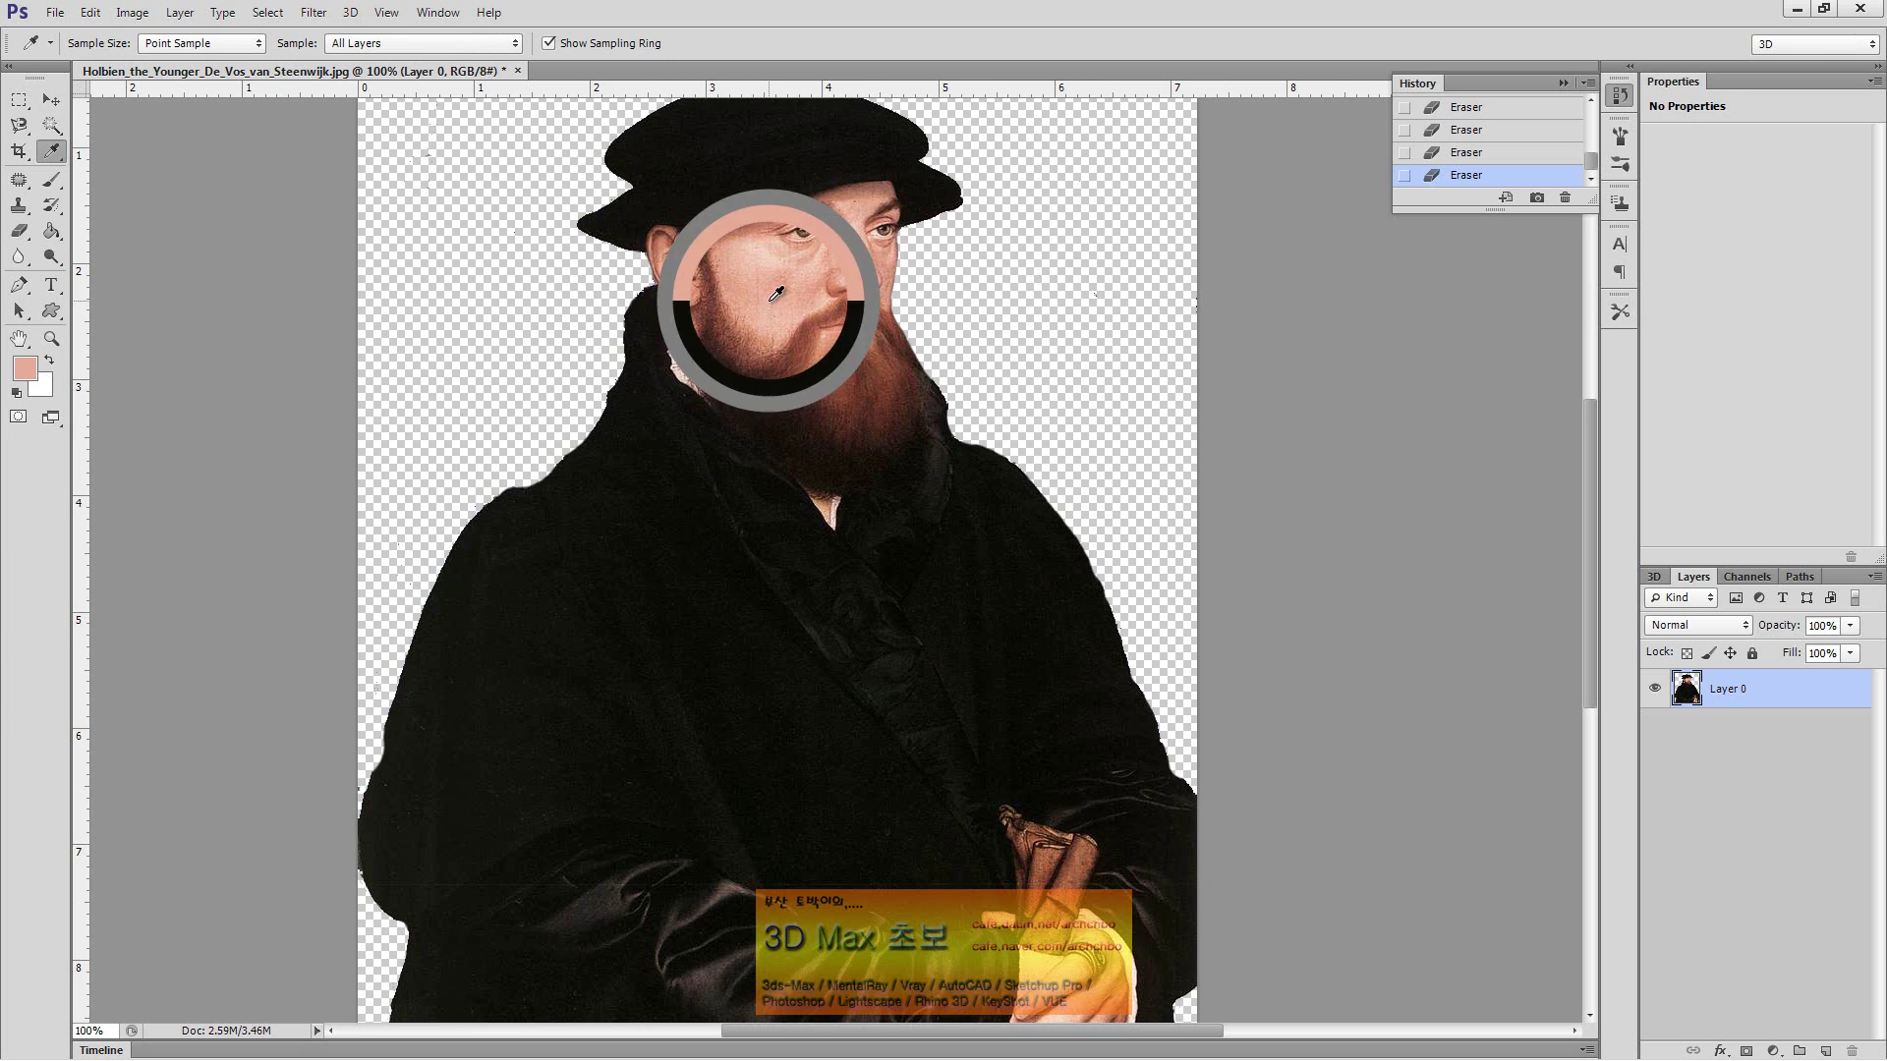
# Zoom the face to 300%, sample a lighter cheek skin tone, and inspect it in the Color Picker
pyautogui.click(52, 339)
pyautogui.click(766, 266)
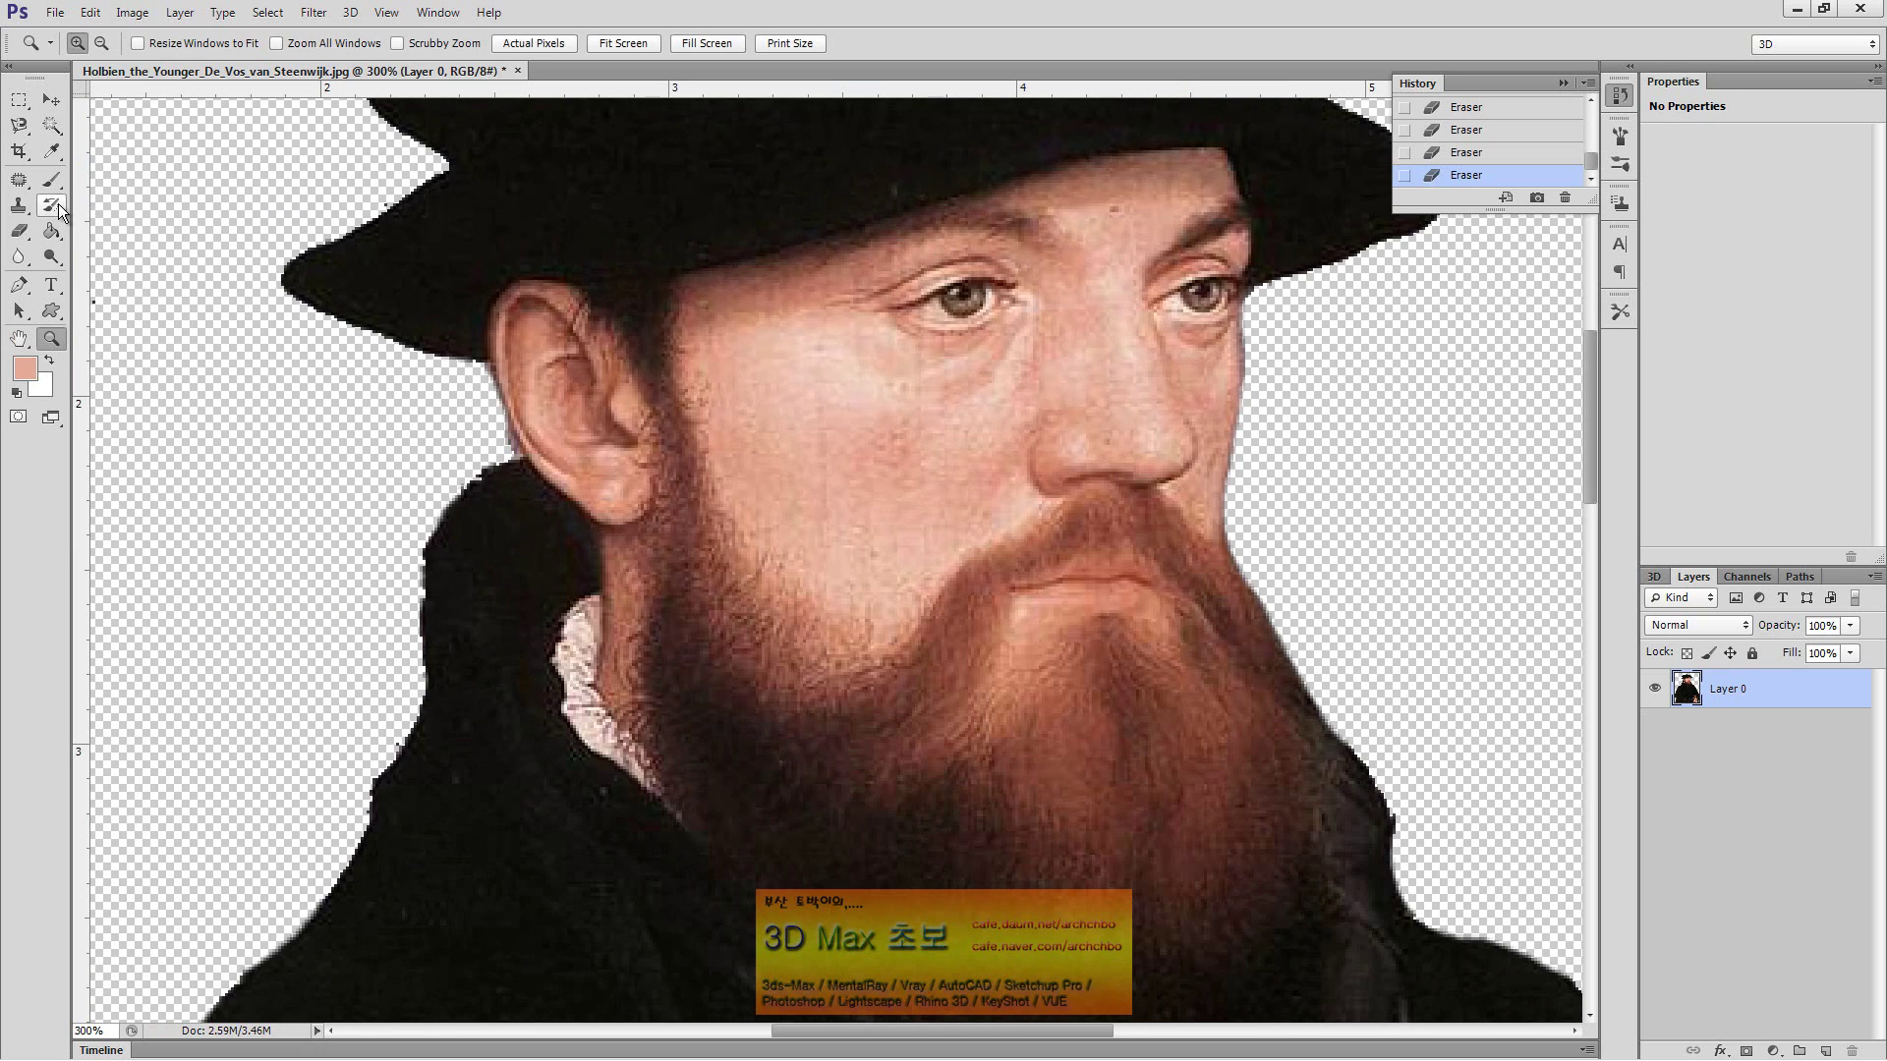
pyautogui.click(55, 148)
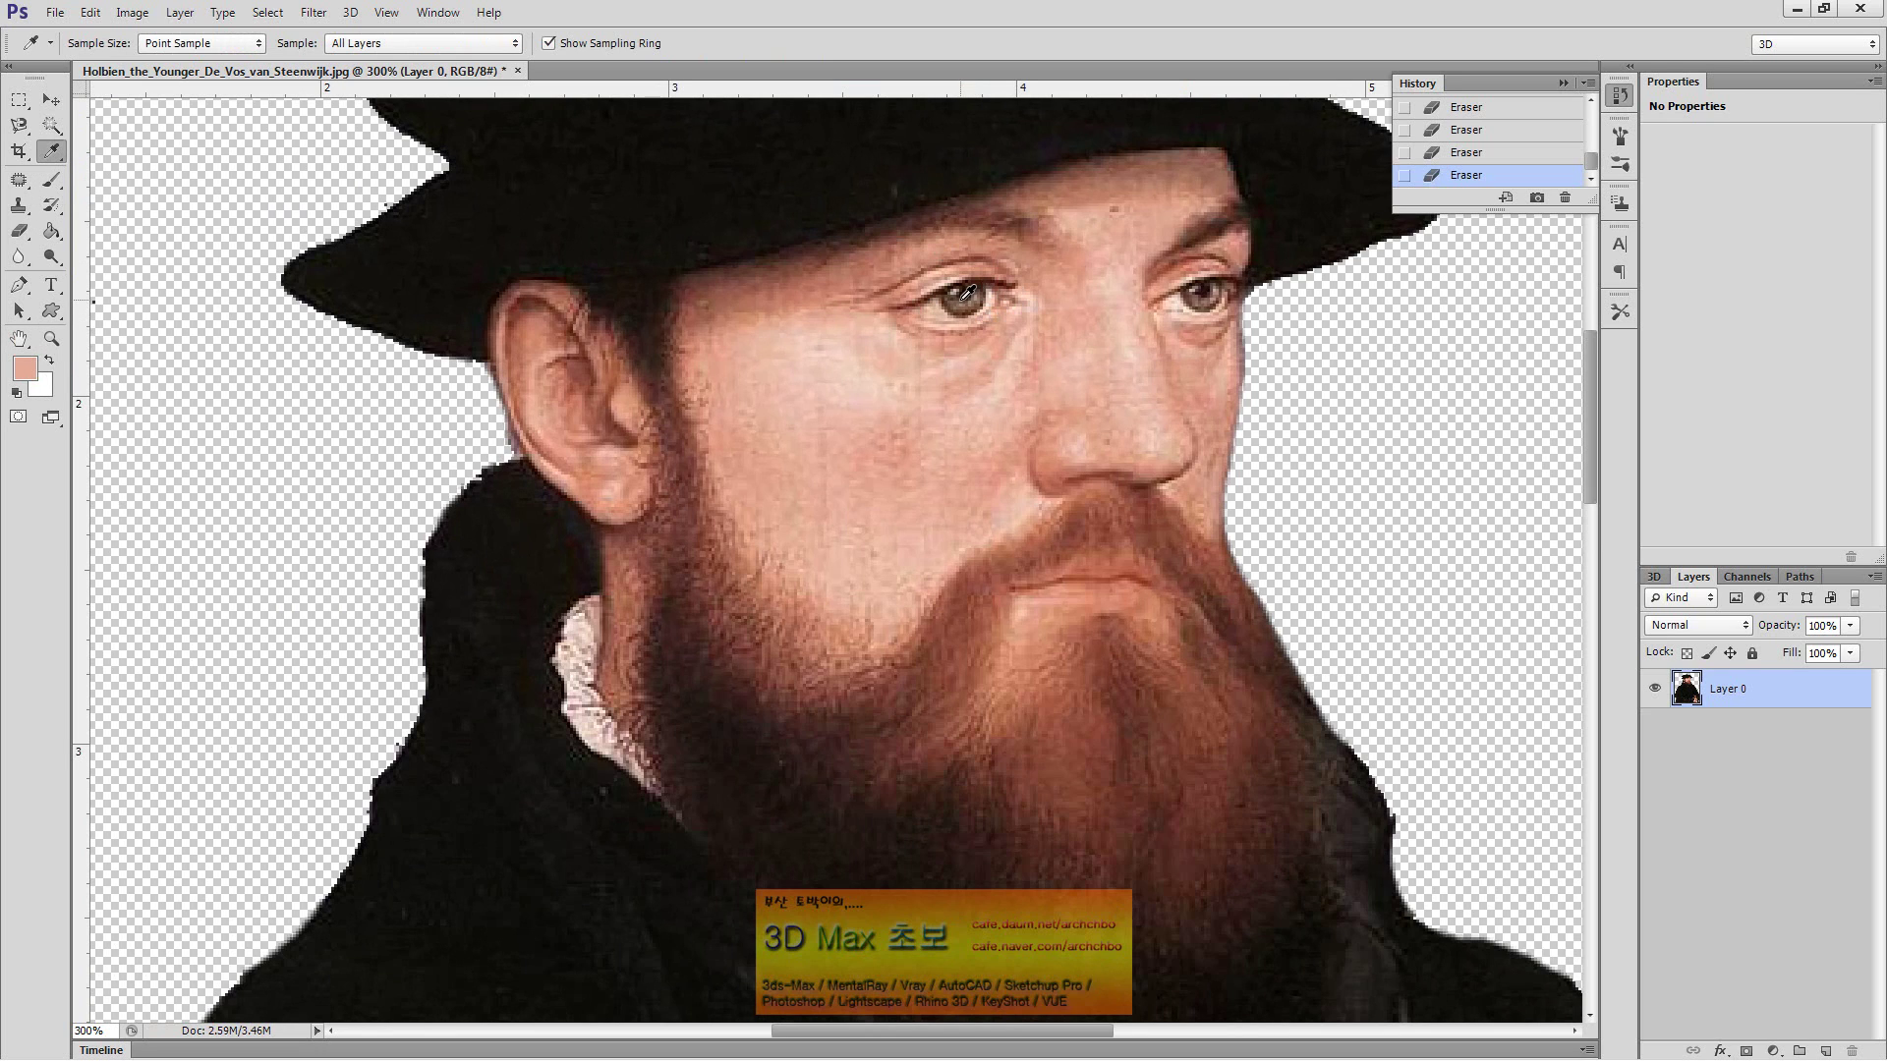
pyautogui.click(836, 355)
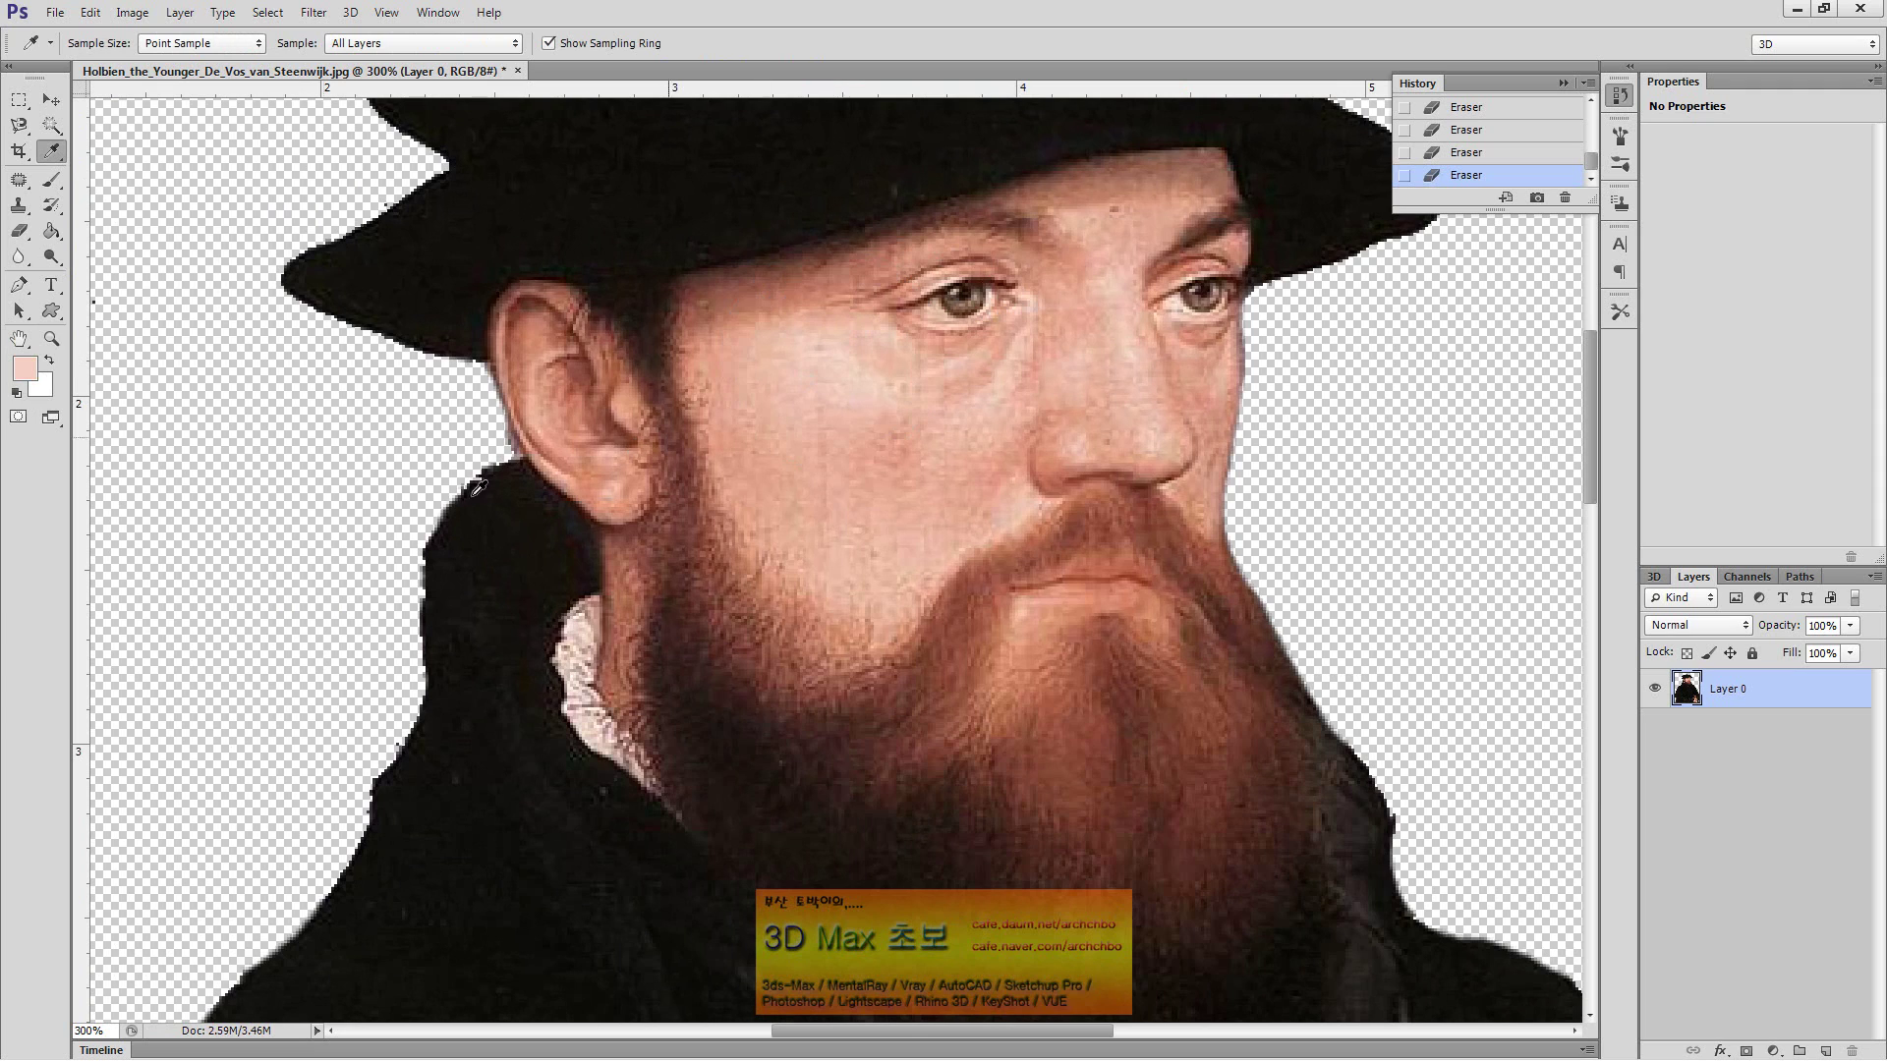
pyautogui.click(24, 375)
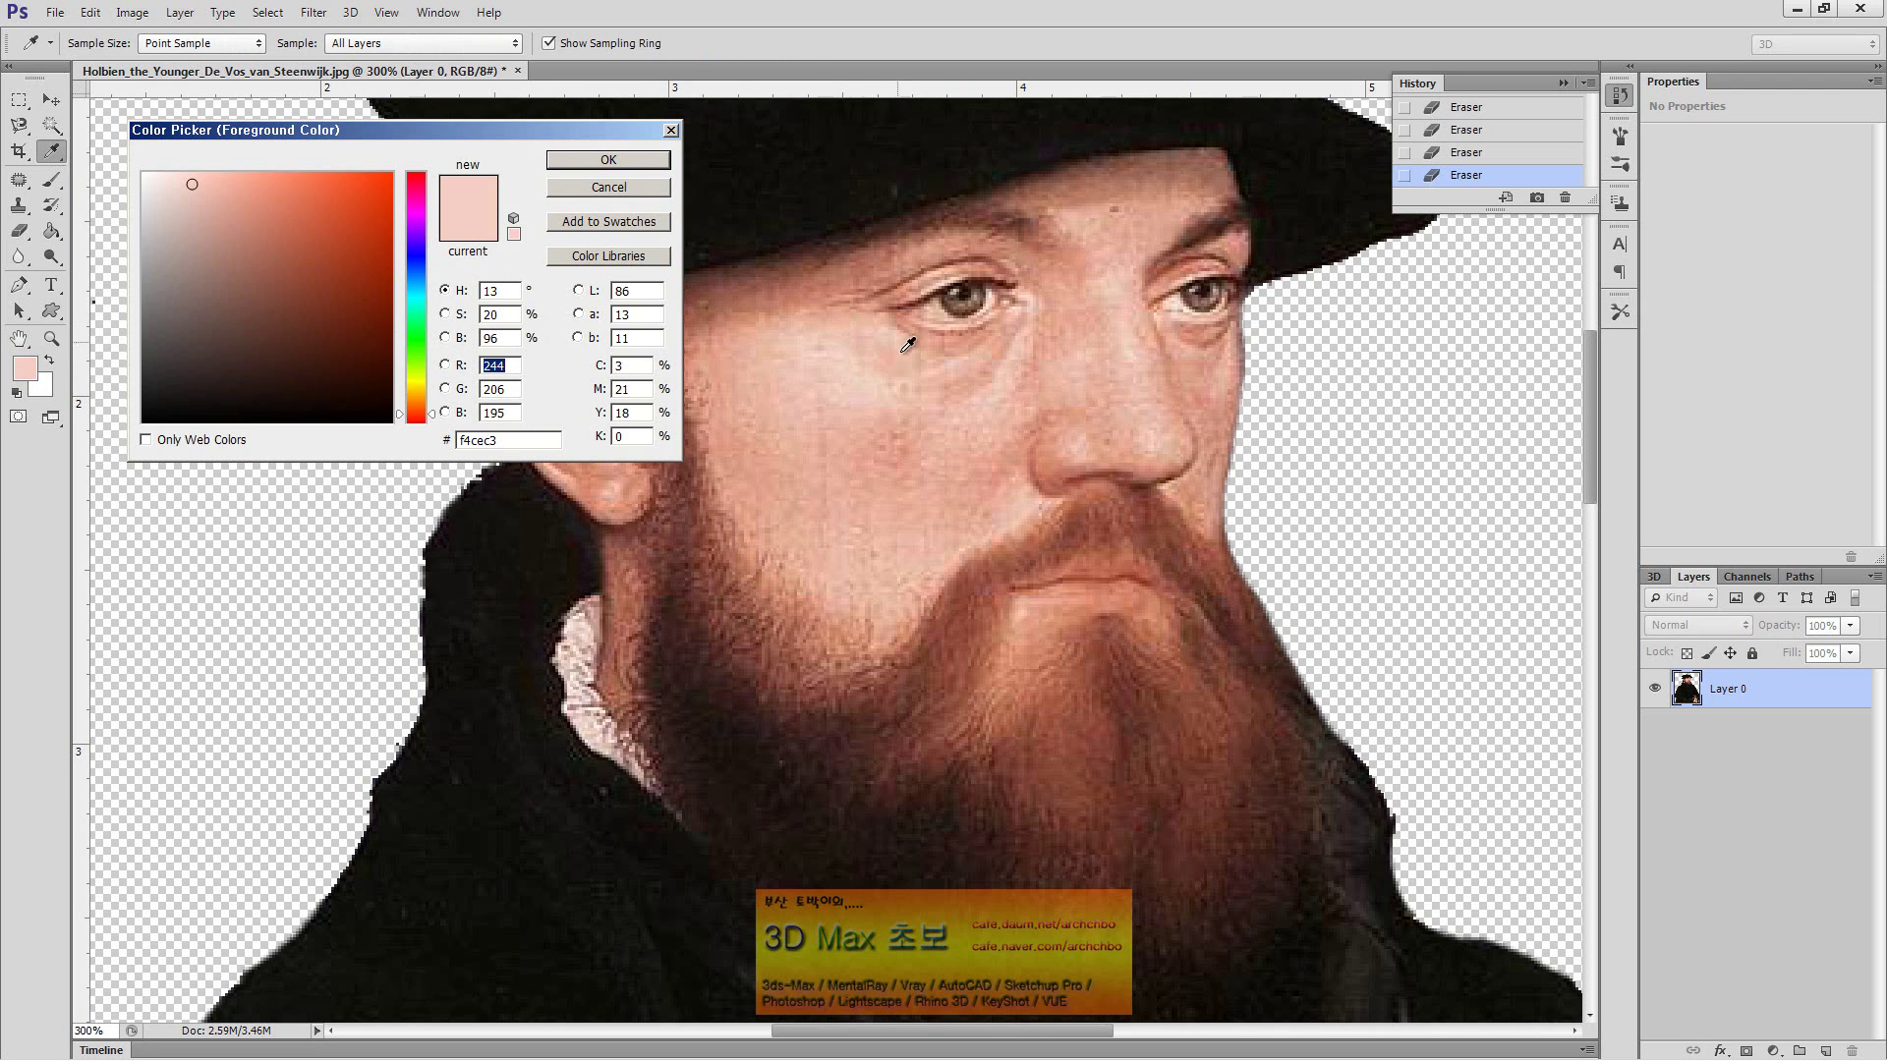
pyautogui.click(671, 131)
pyautogui.scroll(-2, 750, 442)
pyautogui.scroll(-2, 598, 506)
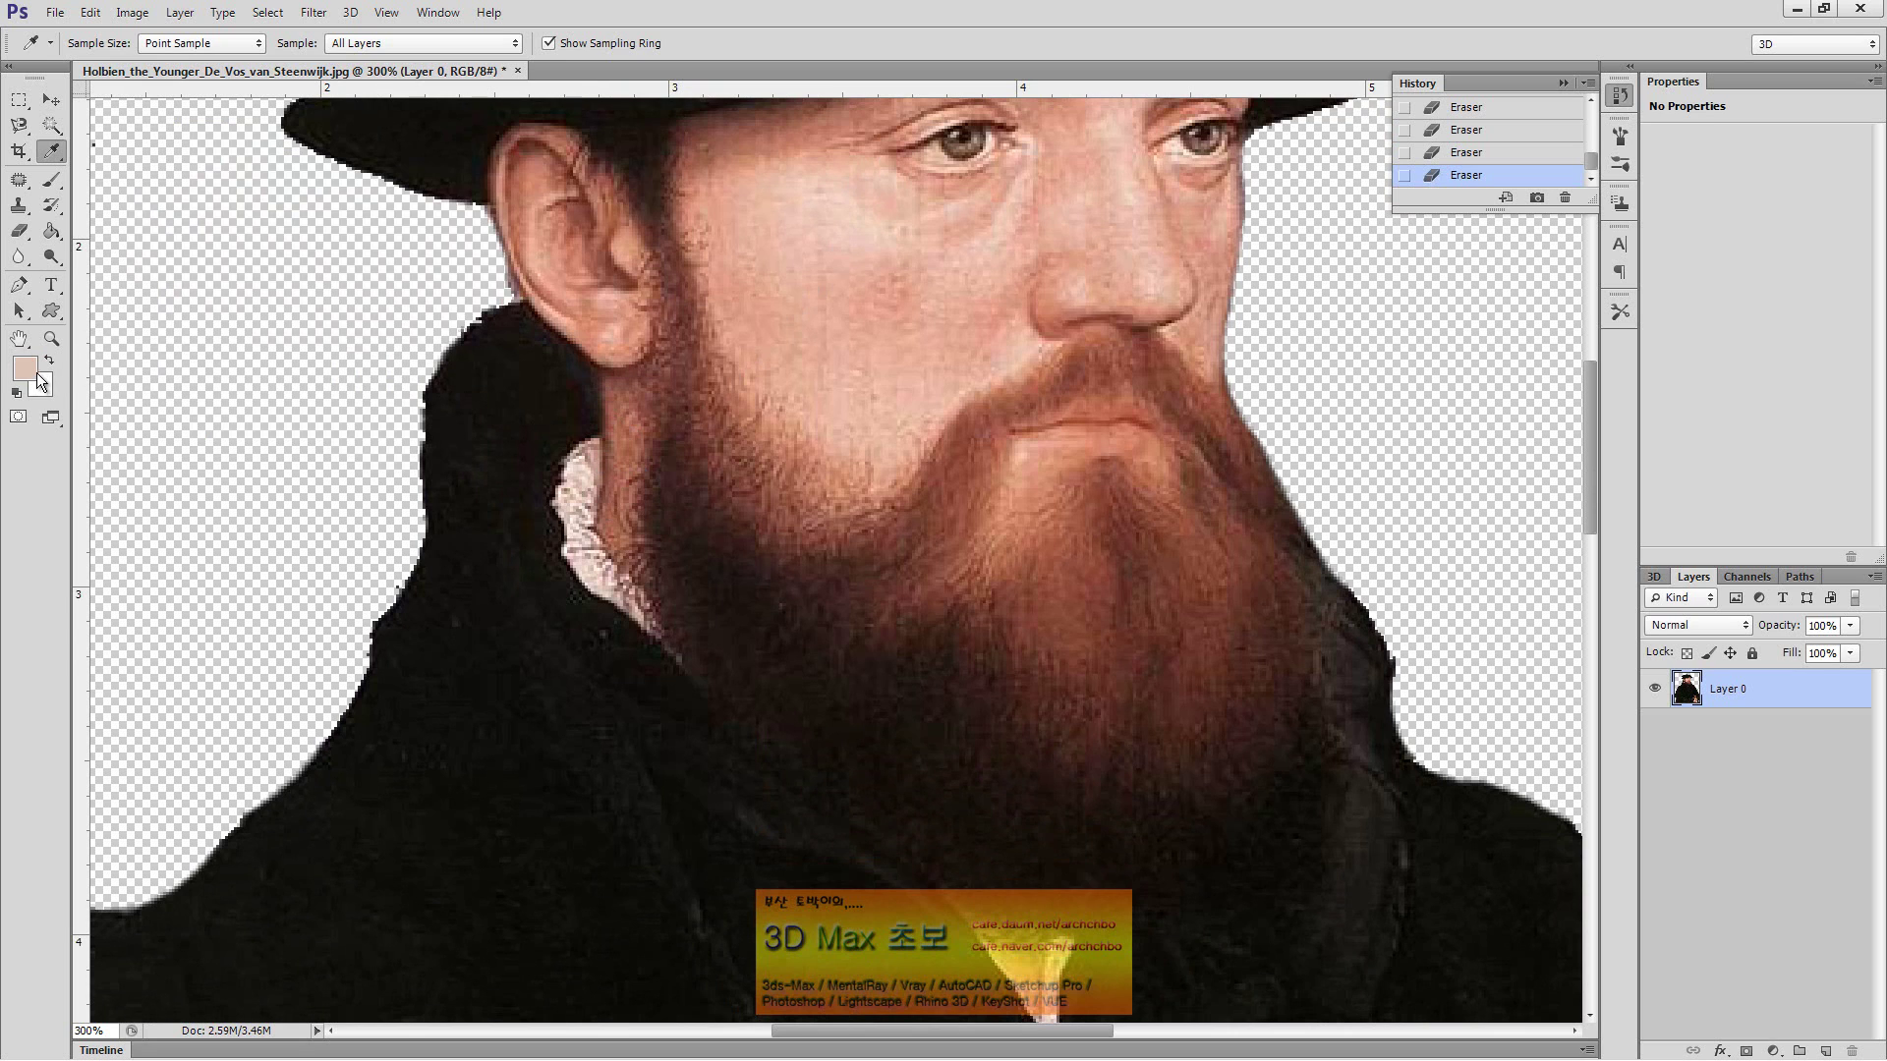
pyautogui.scroll(-2, 745, 419)
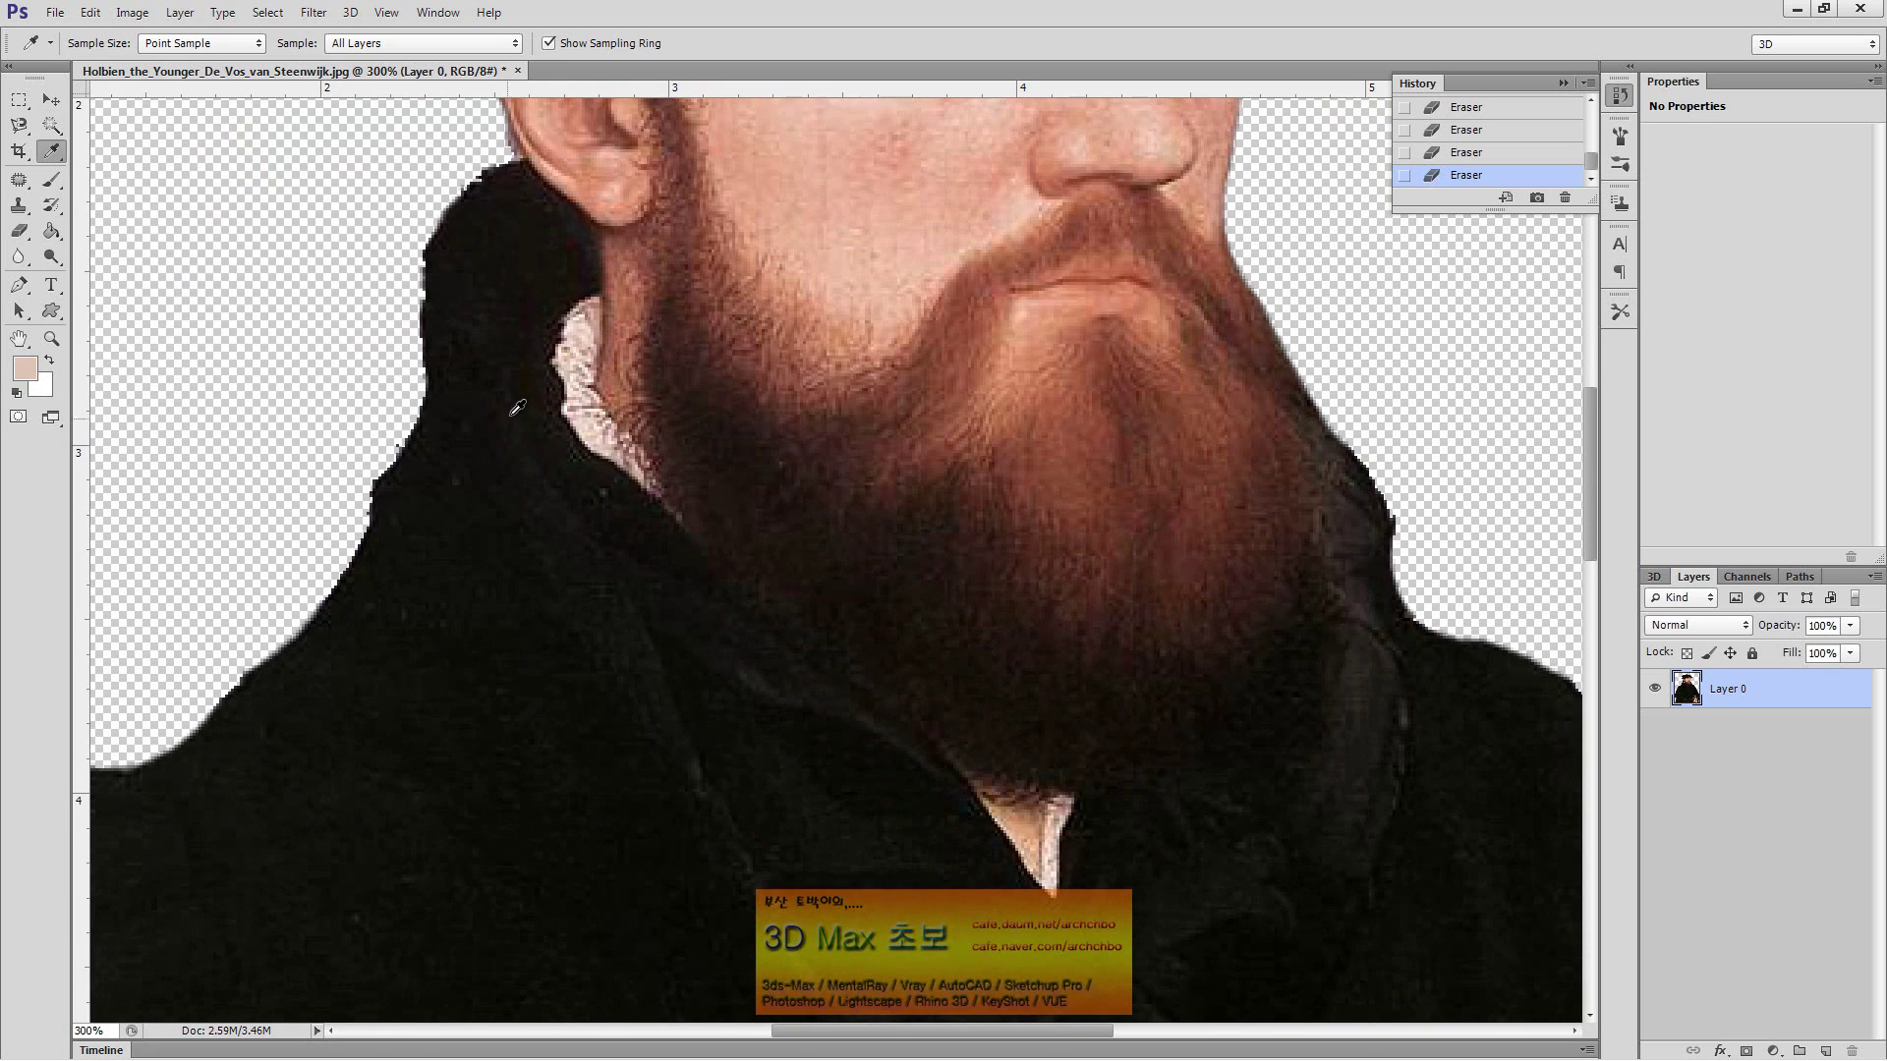
# Draw a Polygonal Lasso selection around the mouth and upper beard
pyautogui.click(22, 130)
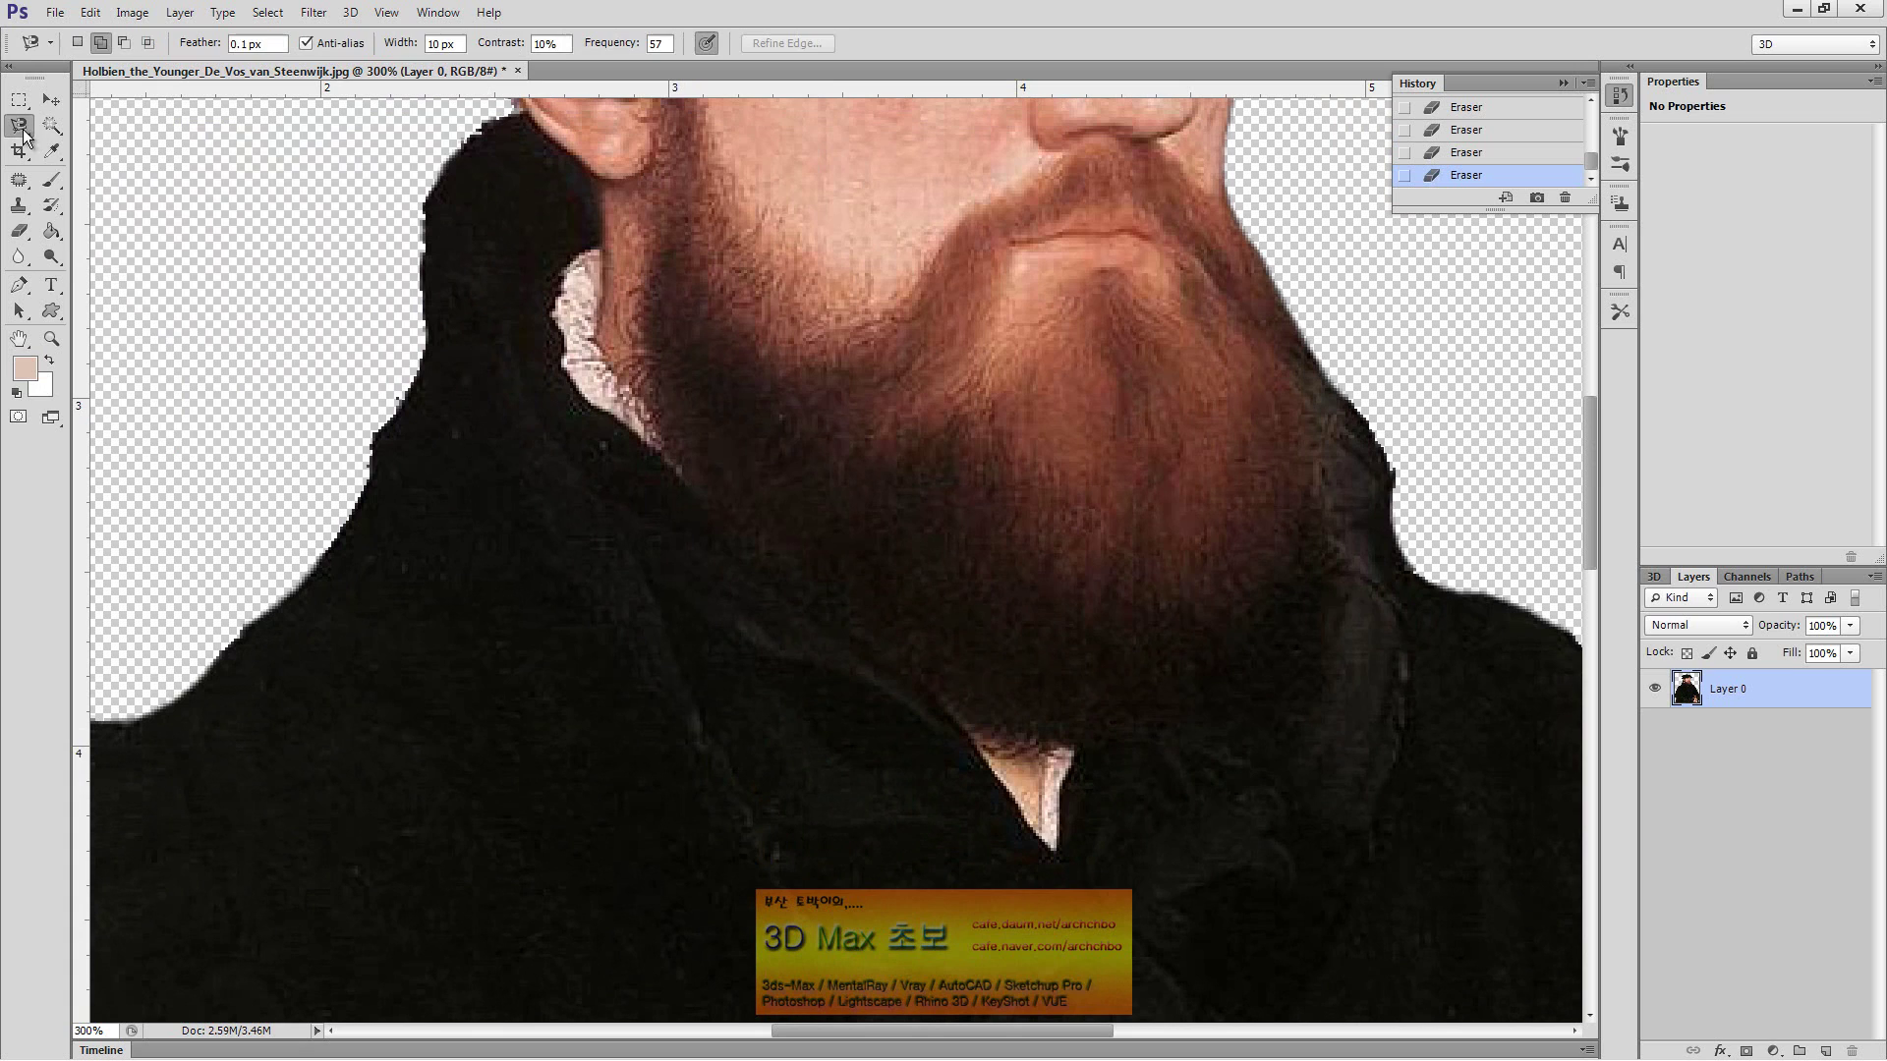
pyautogui.rightClick(17, 133)
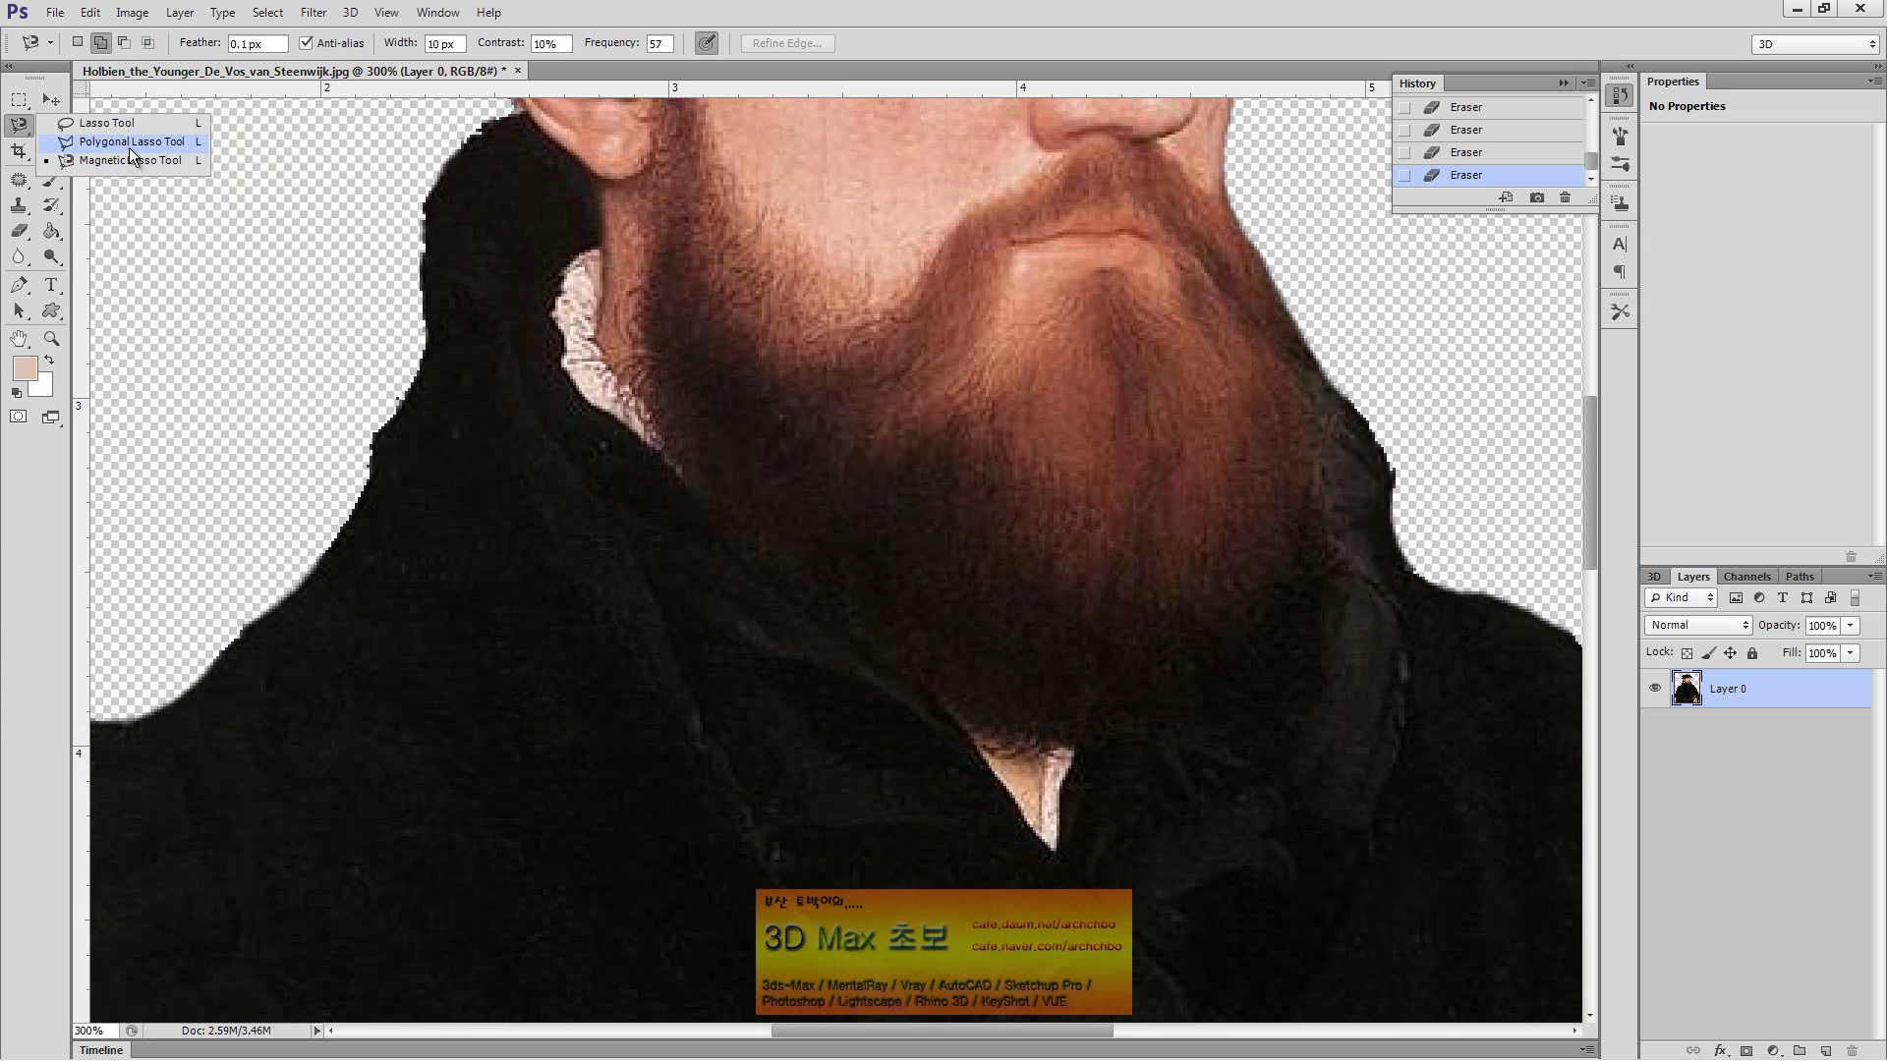
pyautogui.click(128, 146)
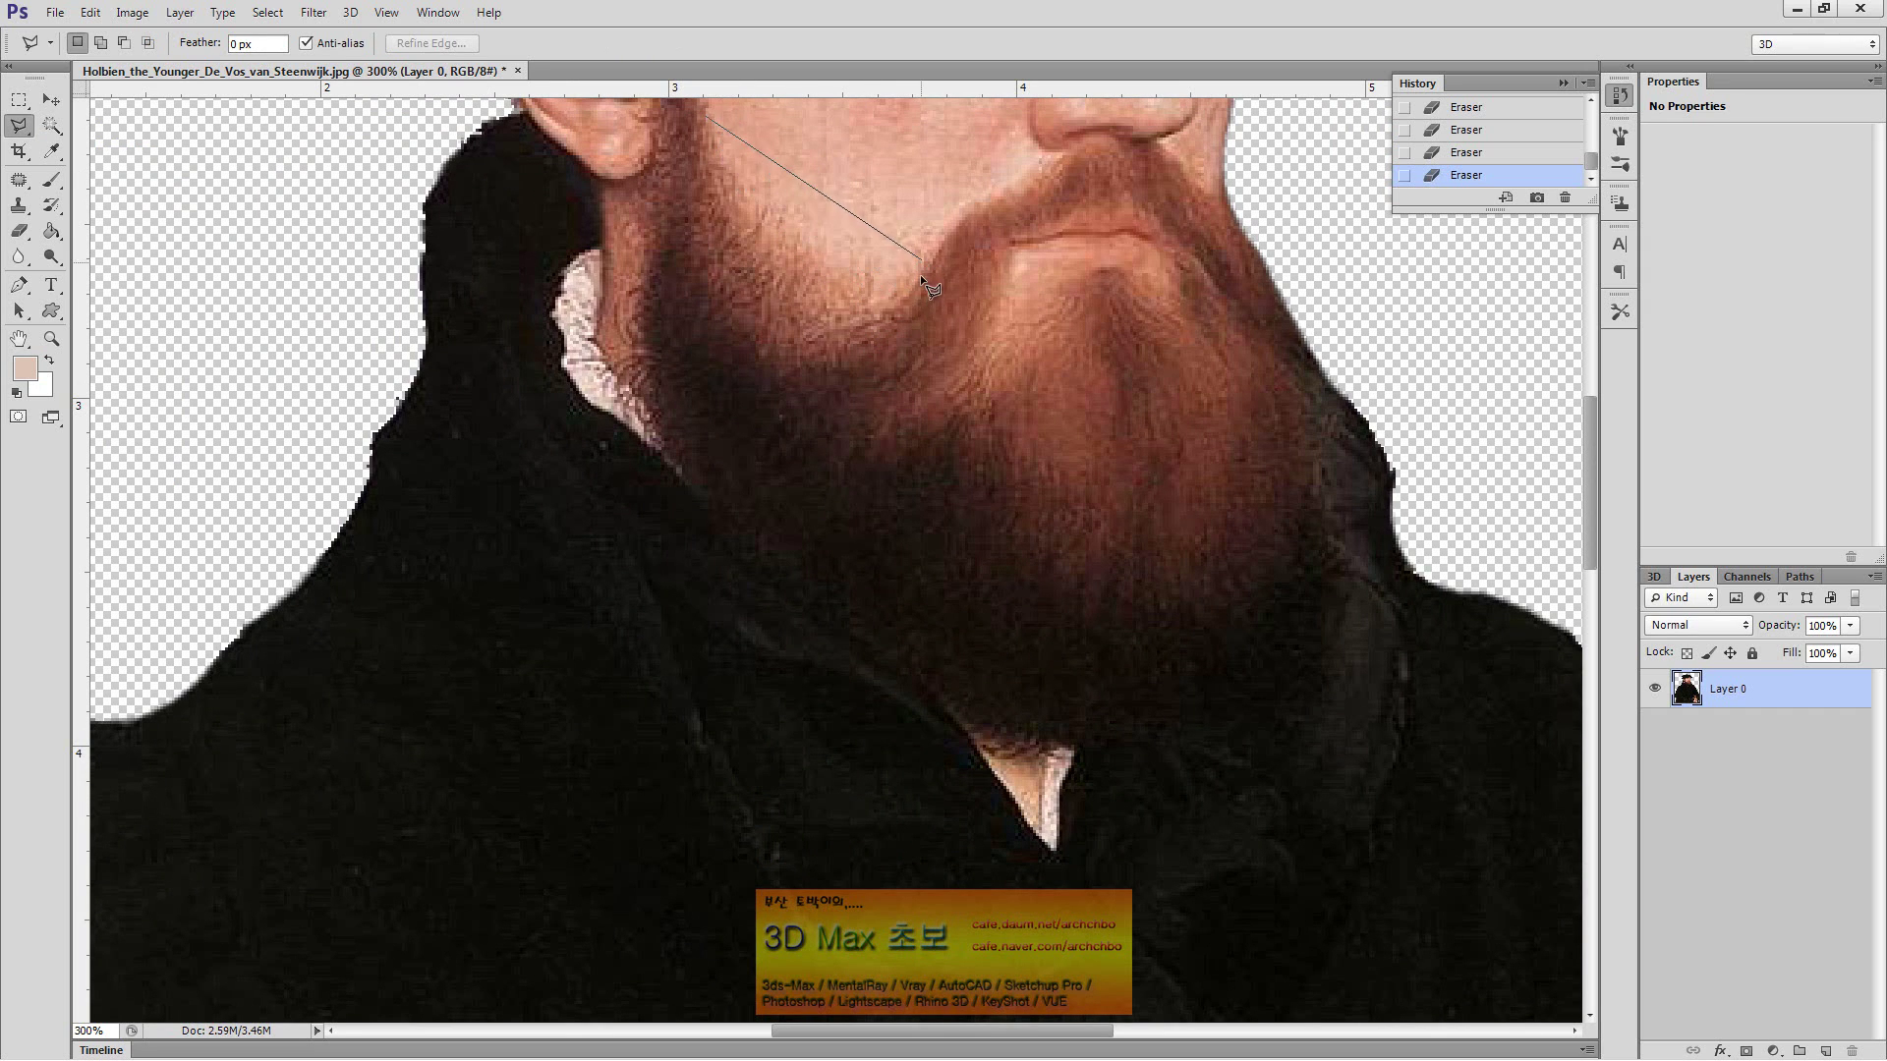
pyautogui.click(837, 295)
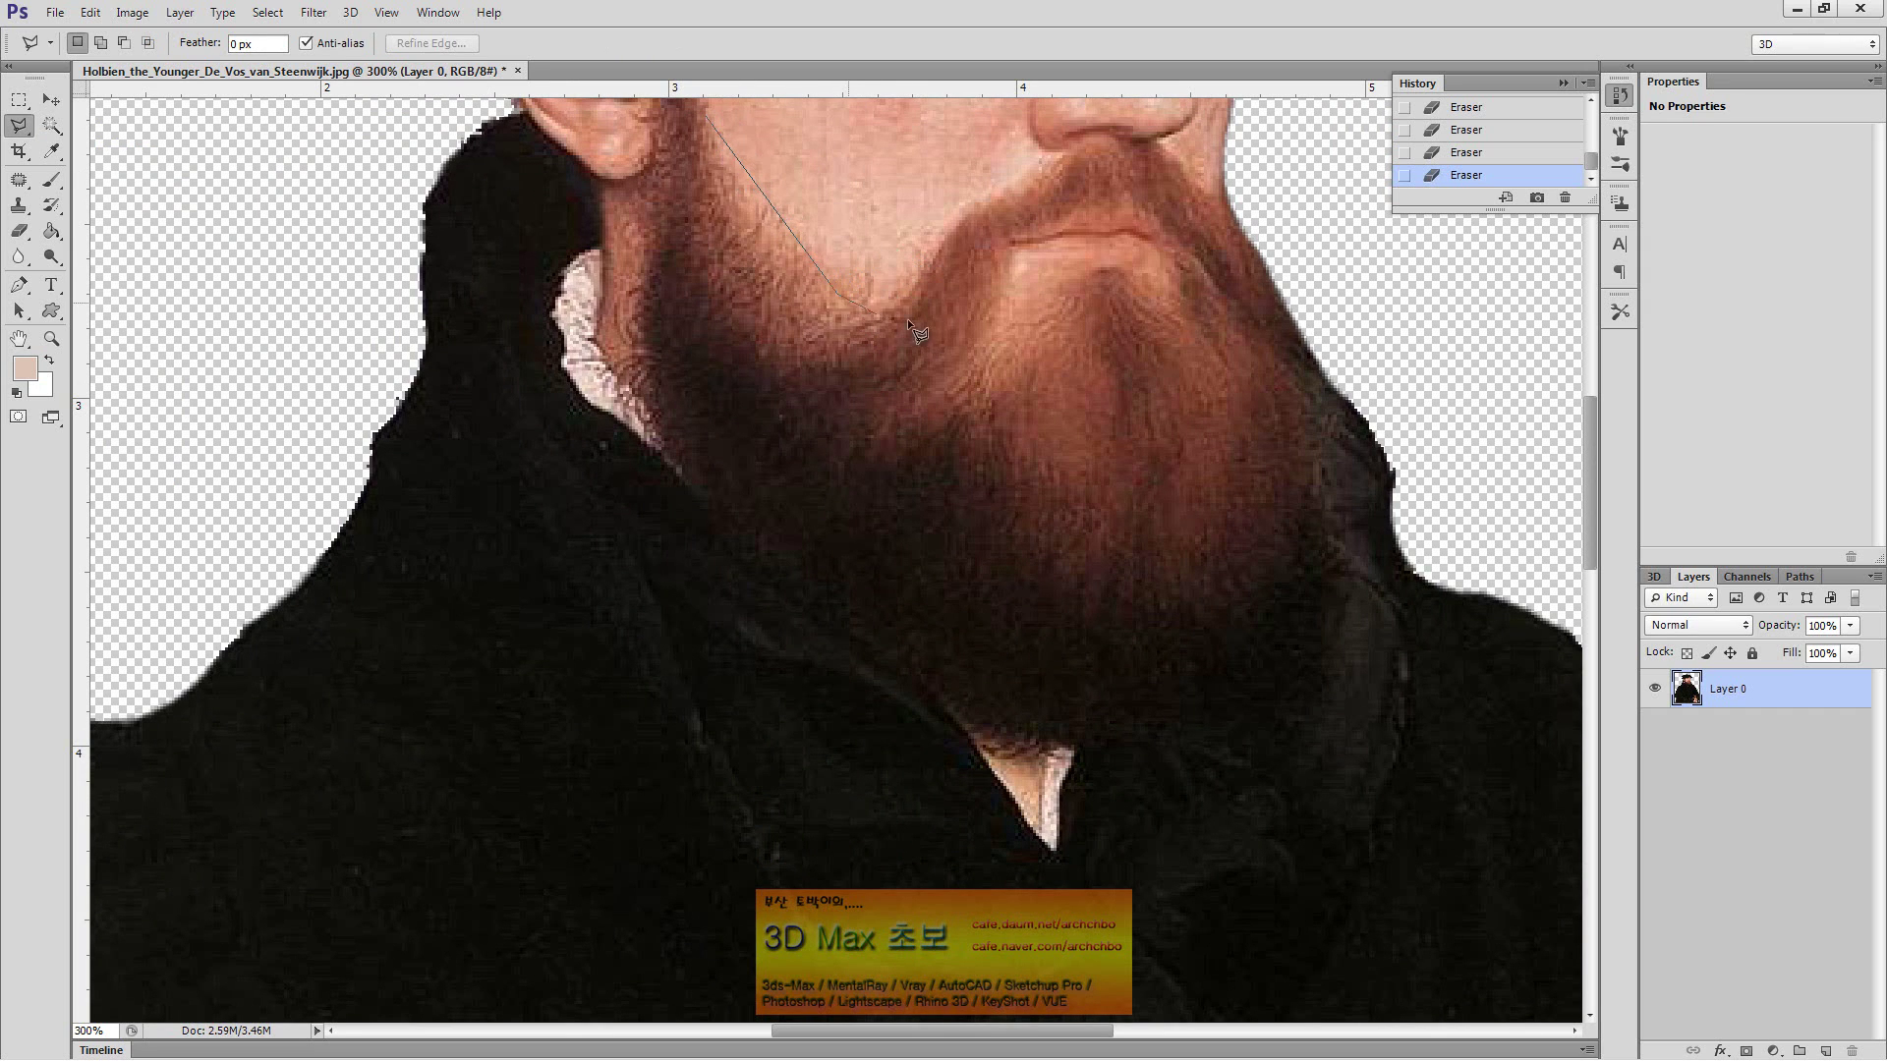
pyautogui.click(939, 234)
pyautogui.click(1102, 189)
pyautogui.click(1186, 485)
pyautogui.click(780, 430)
pyautogui.click(683, 200)
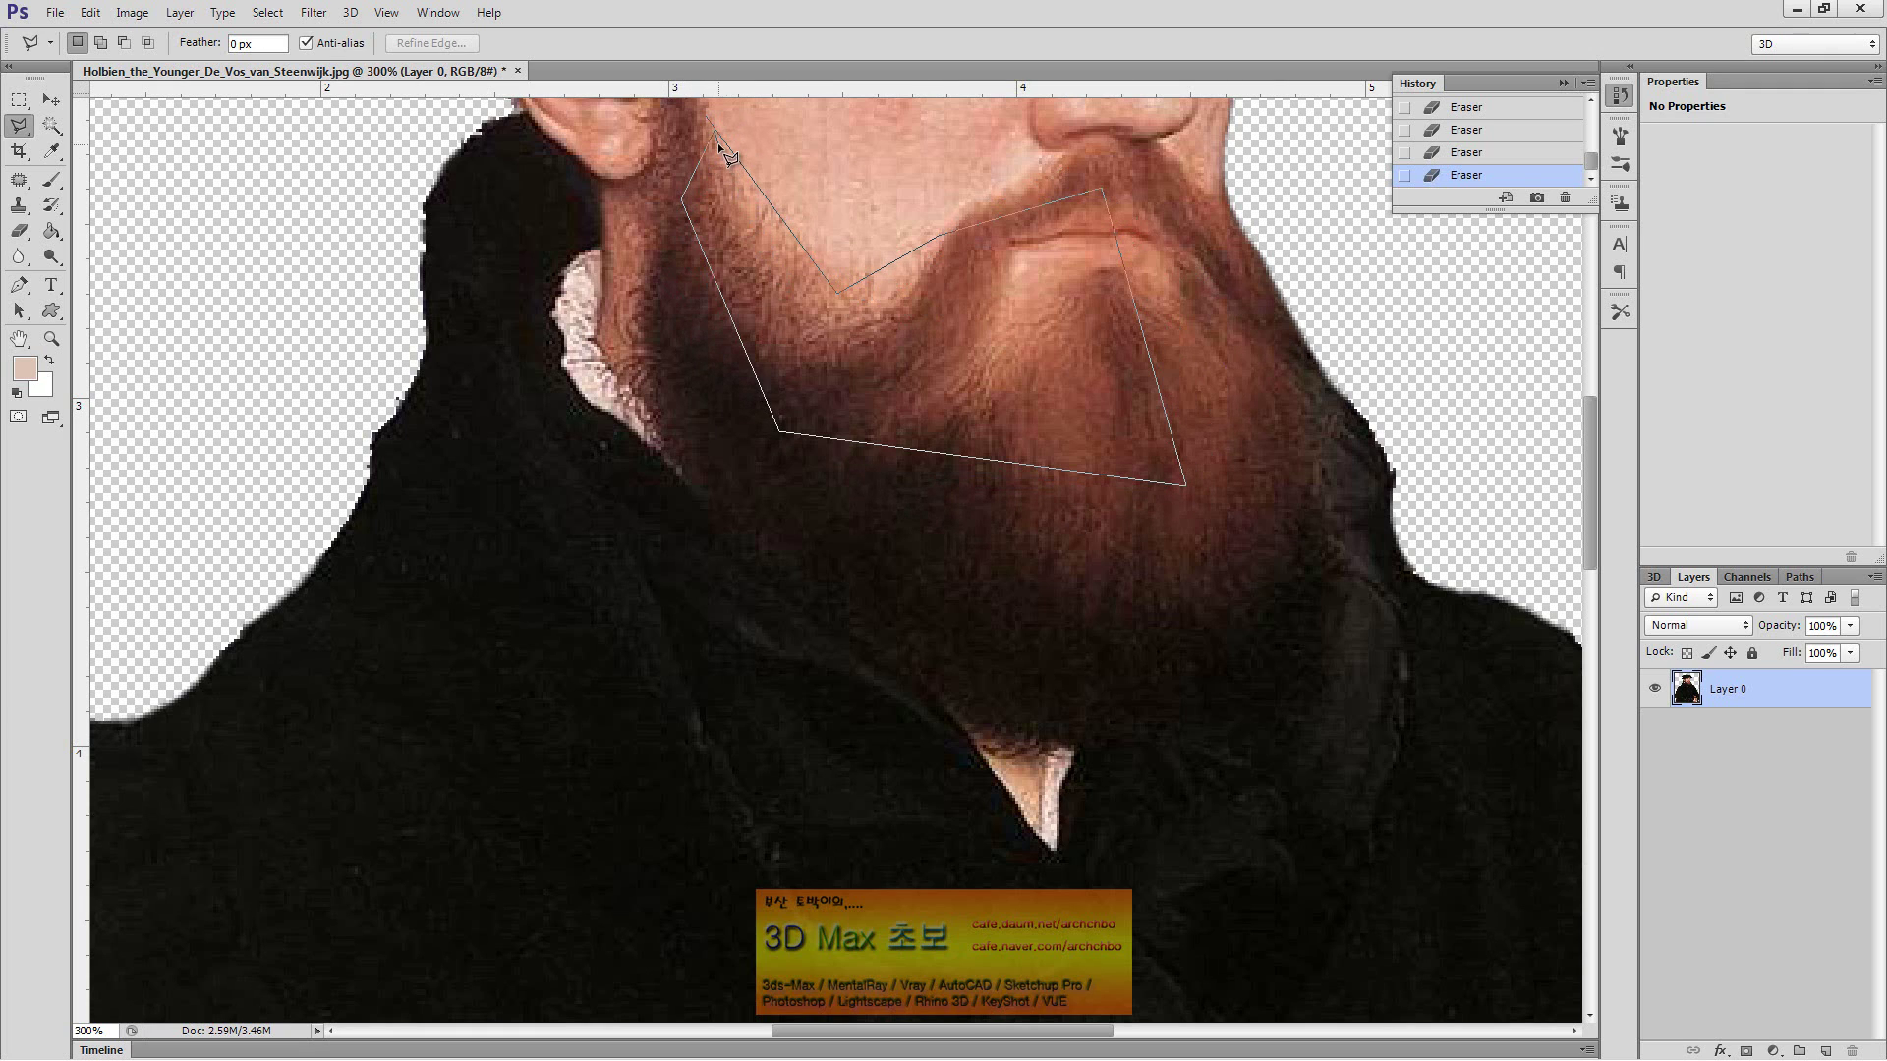
pyautogui.click(717, 144)
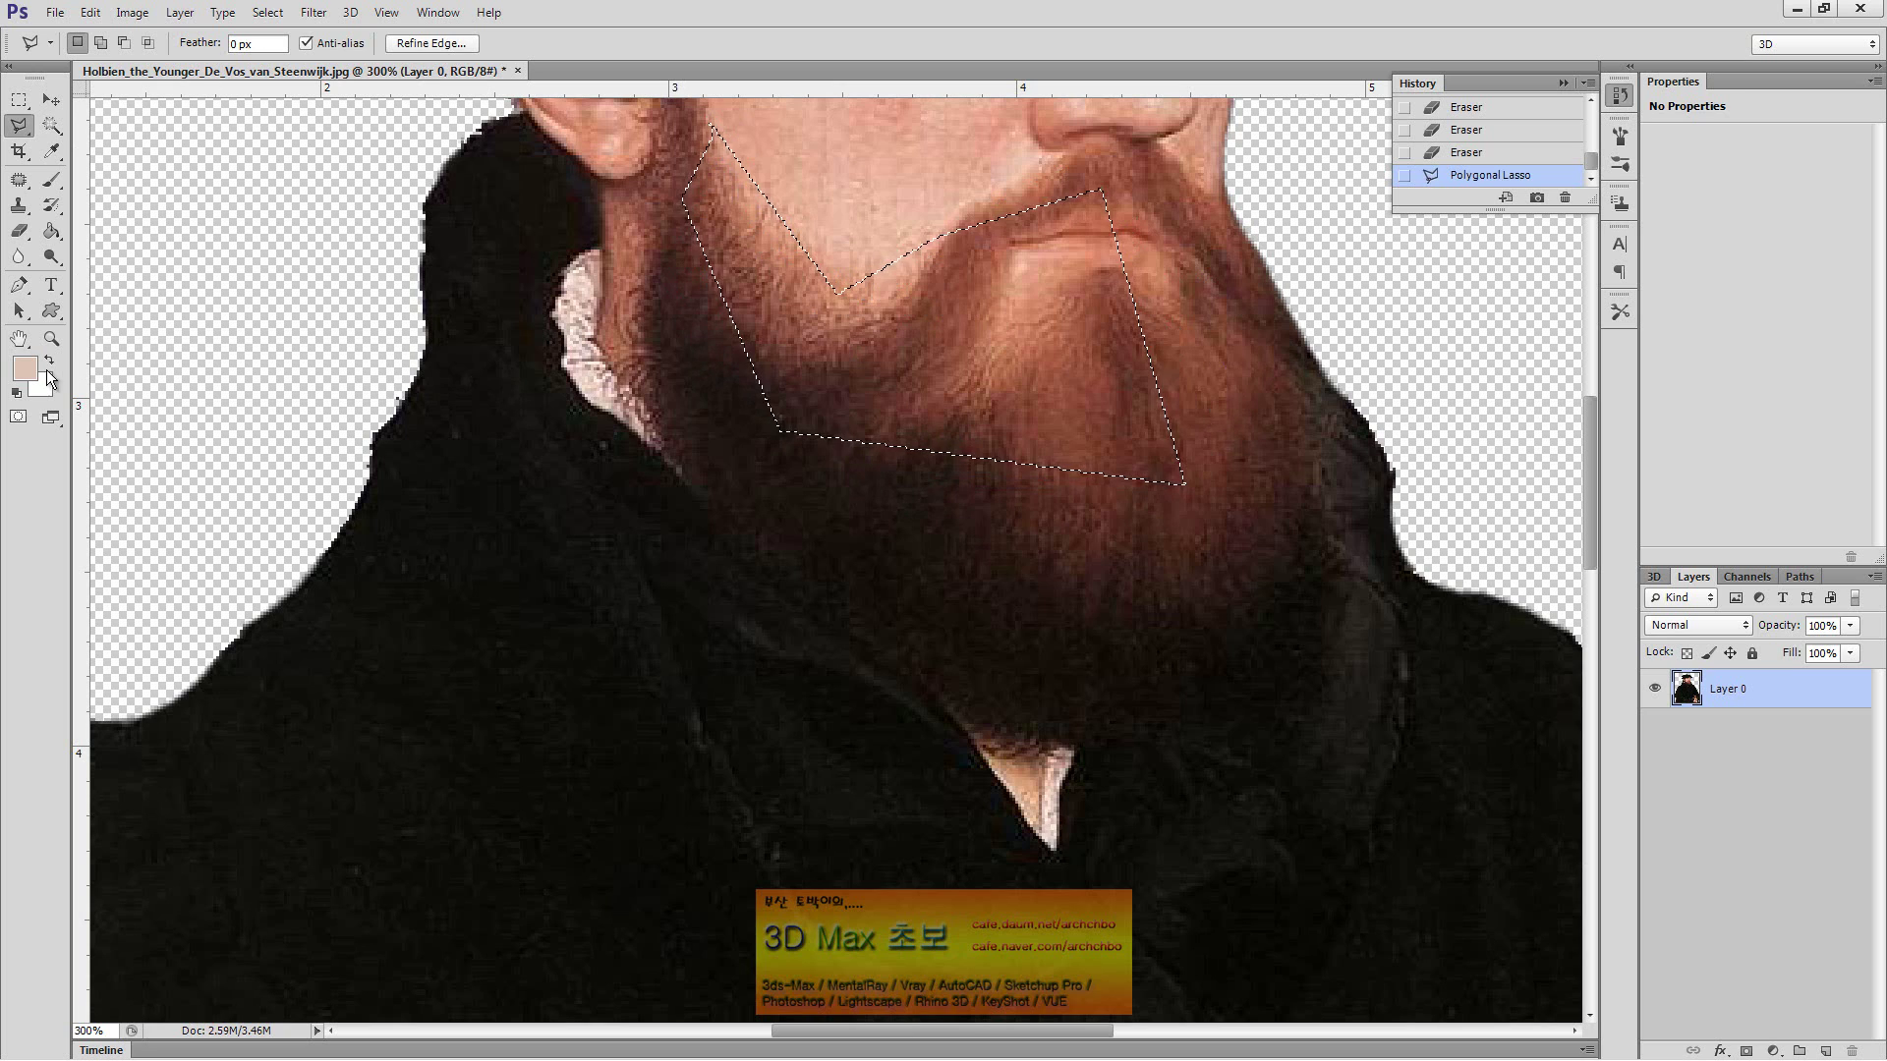
# Fill the selection with the sampled skin tone, deselect, then undo to restore the selection
pyautogui.hotkey('alt', 'BackSpace')
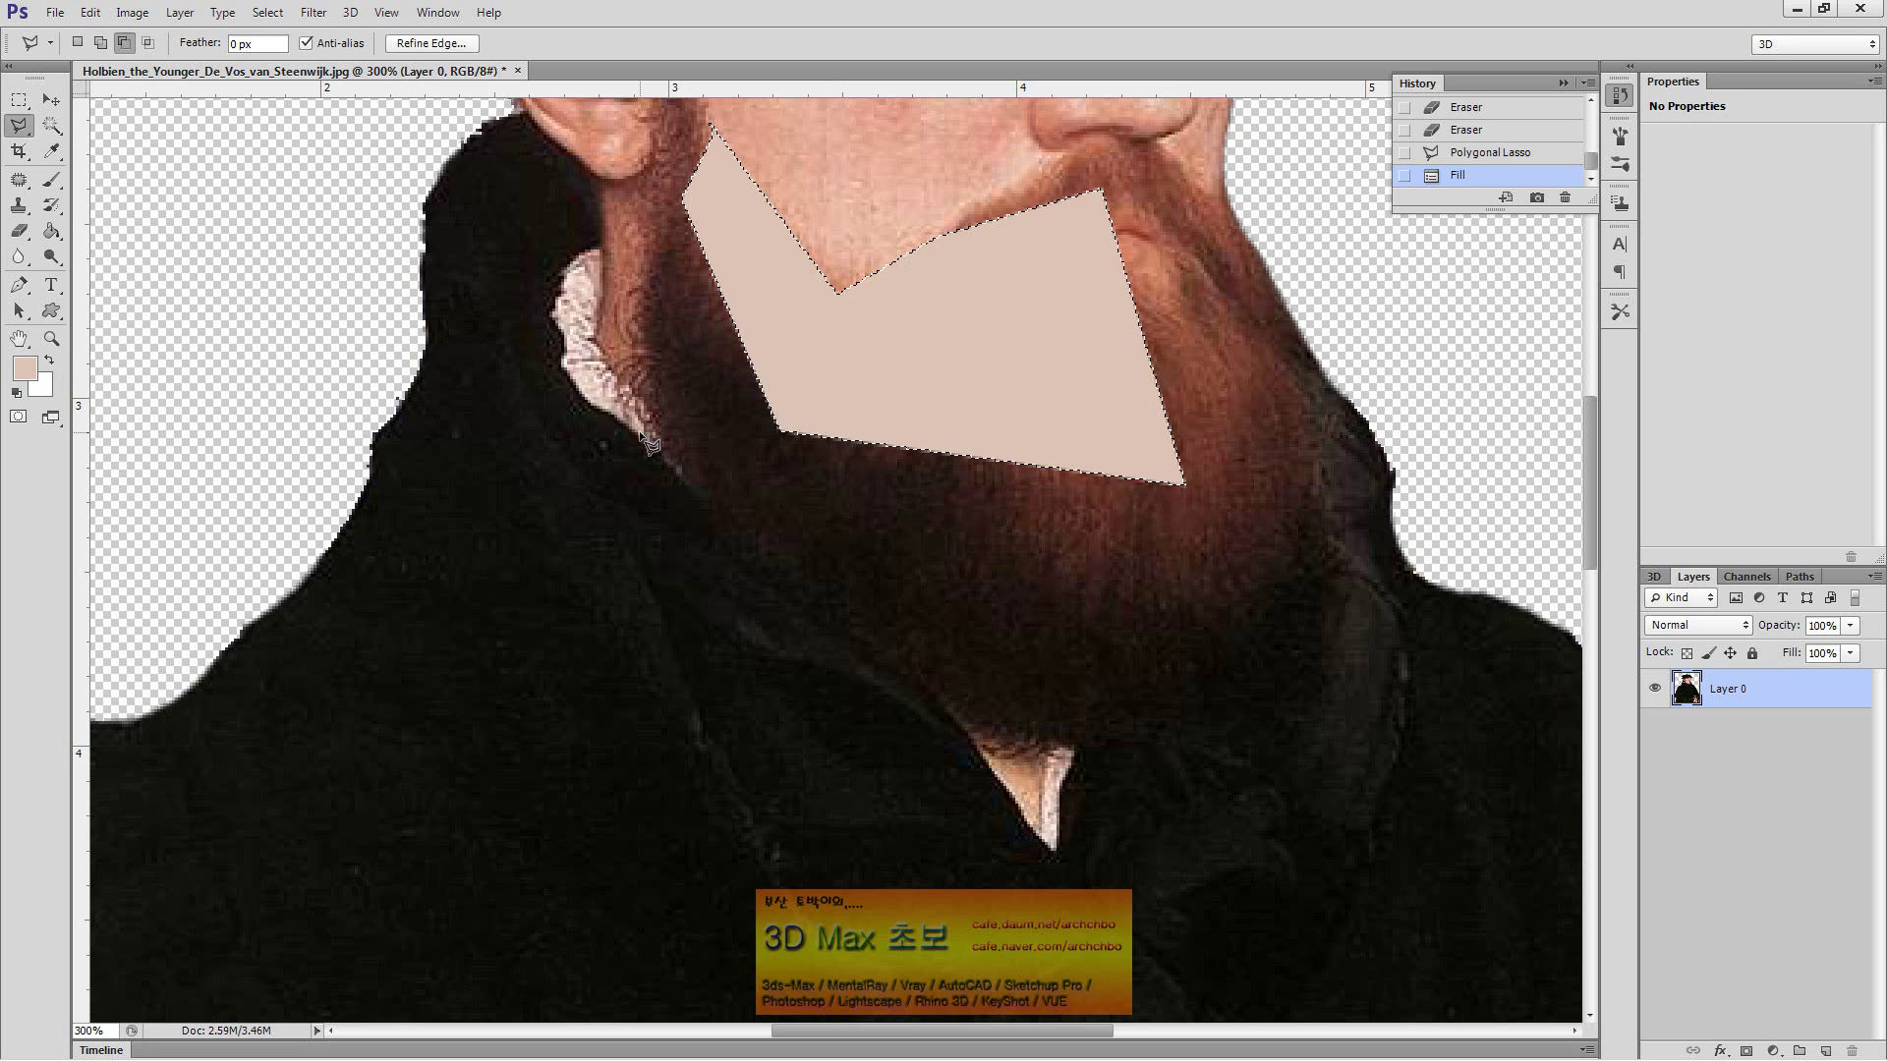
pyautogui.hotkey('ctrl', 'd')
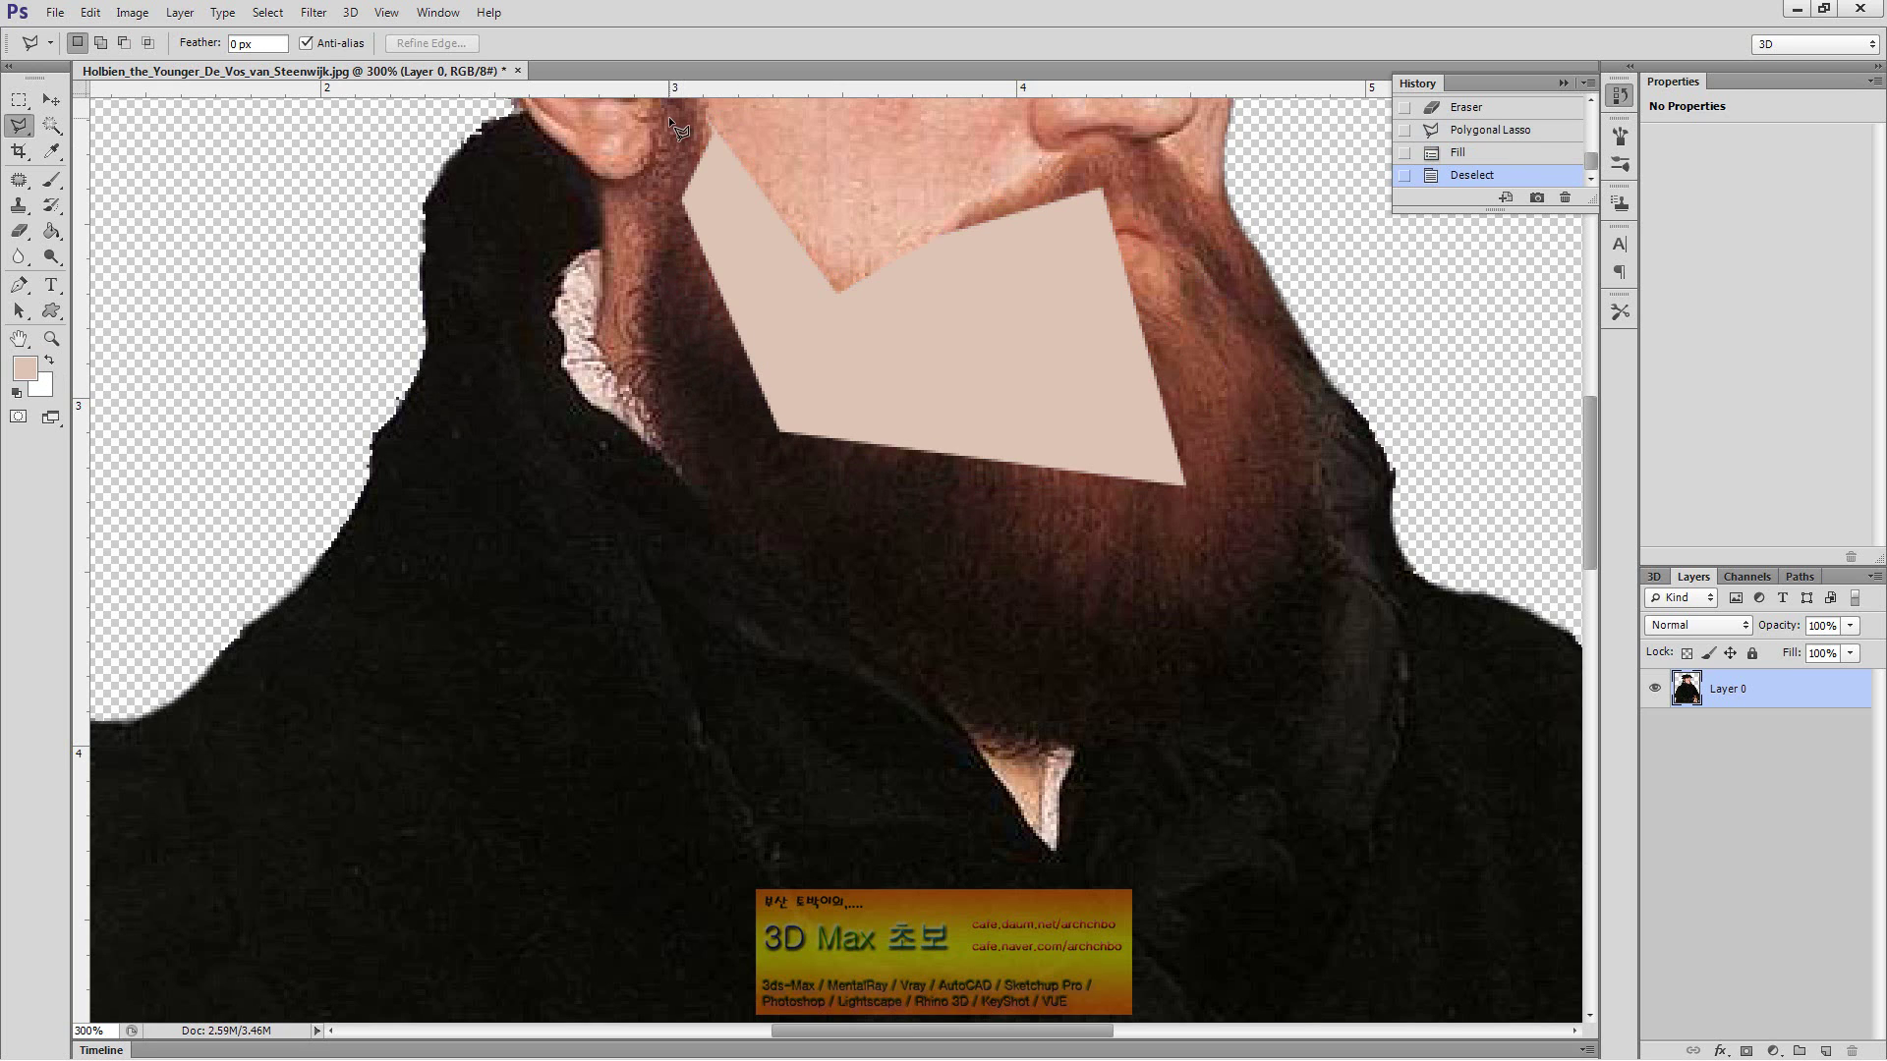
pyautogui.hotkey('ctrl', 'z')
pyautogui.scroll(2, 923, 346)
pyautogui.scroll(2, 924, 346)
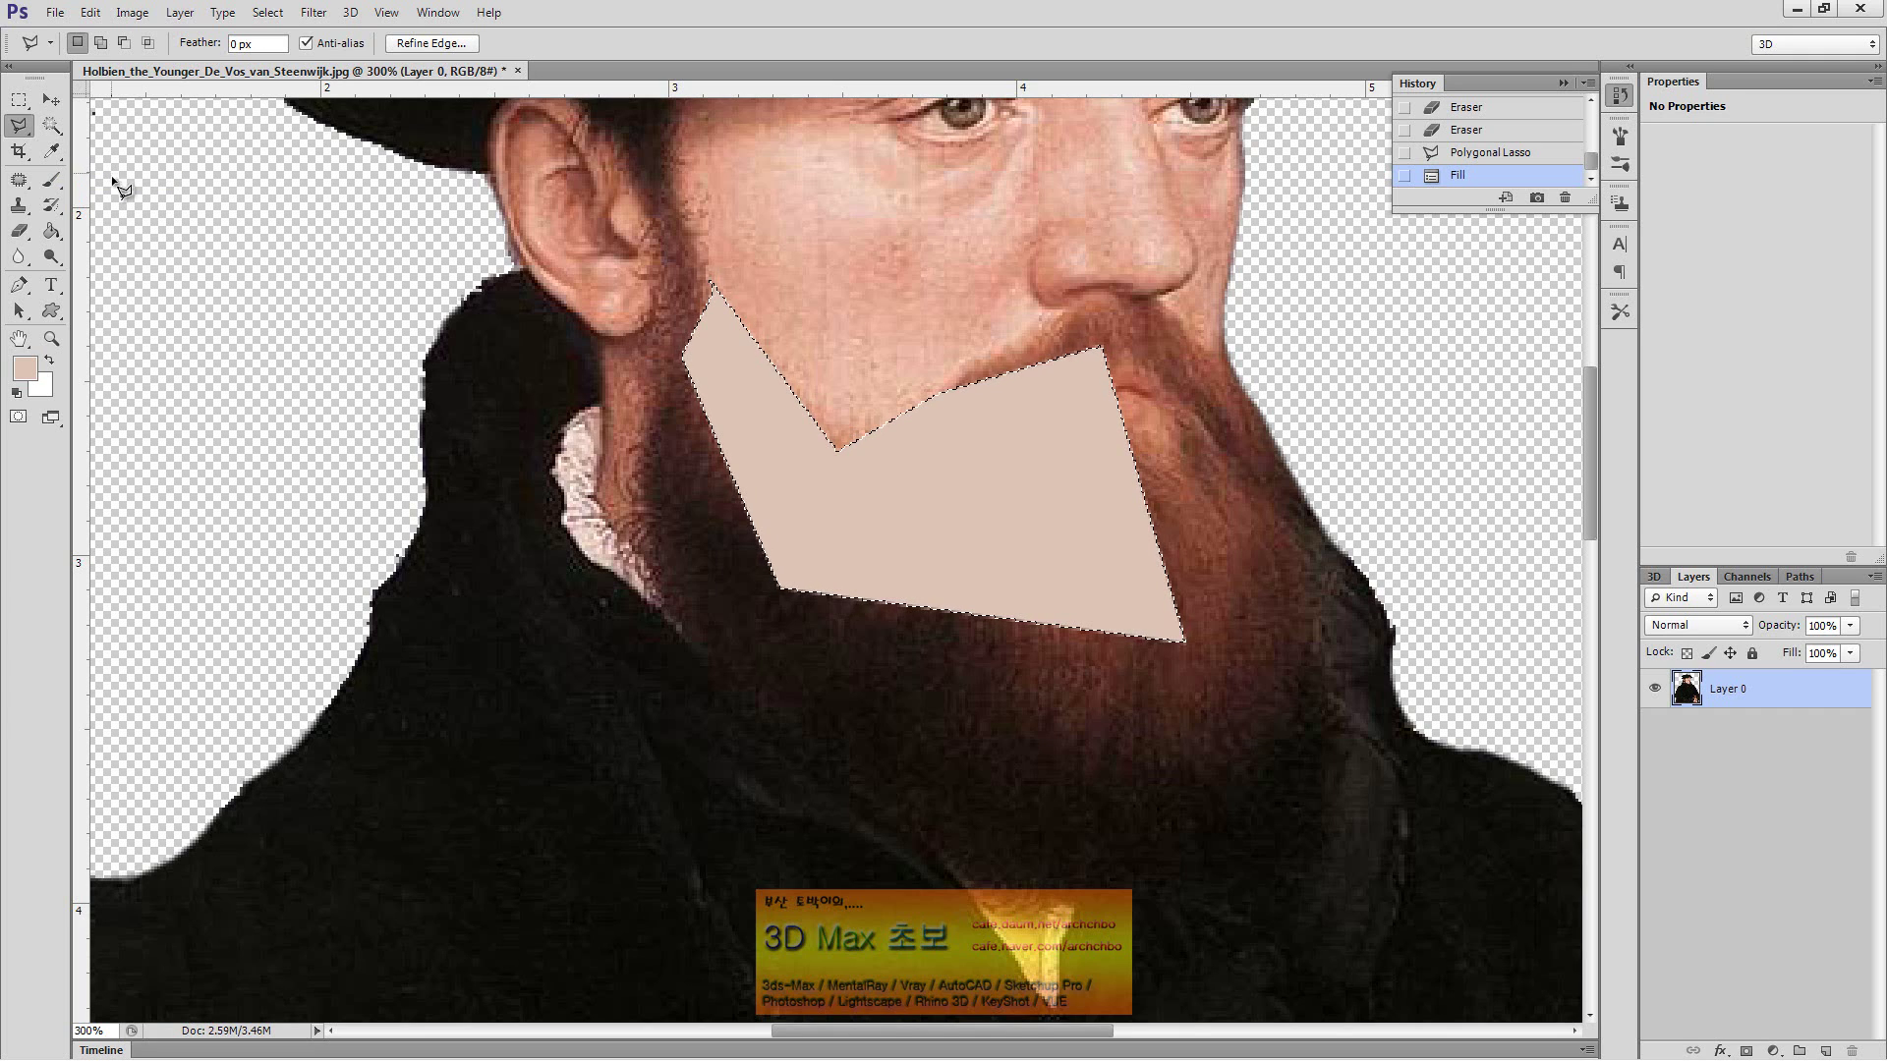
# Revert to the Polygonal Lasso history state, removing the beard's skin-tone fill, and deselect
pyautogui.hotkey('ctrl', 'd')
pyautogui.click(1477, 132)
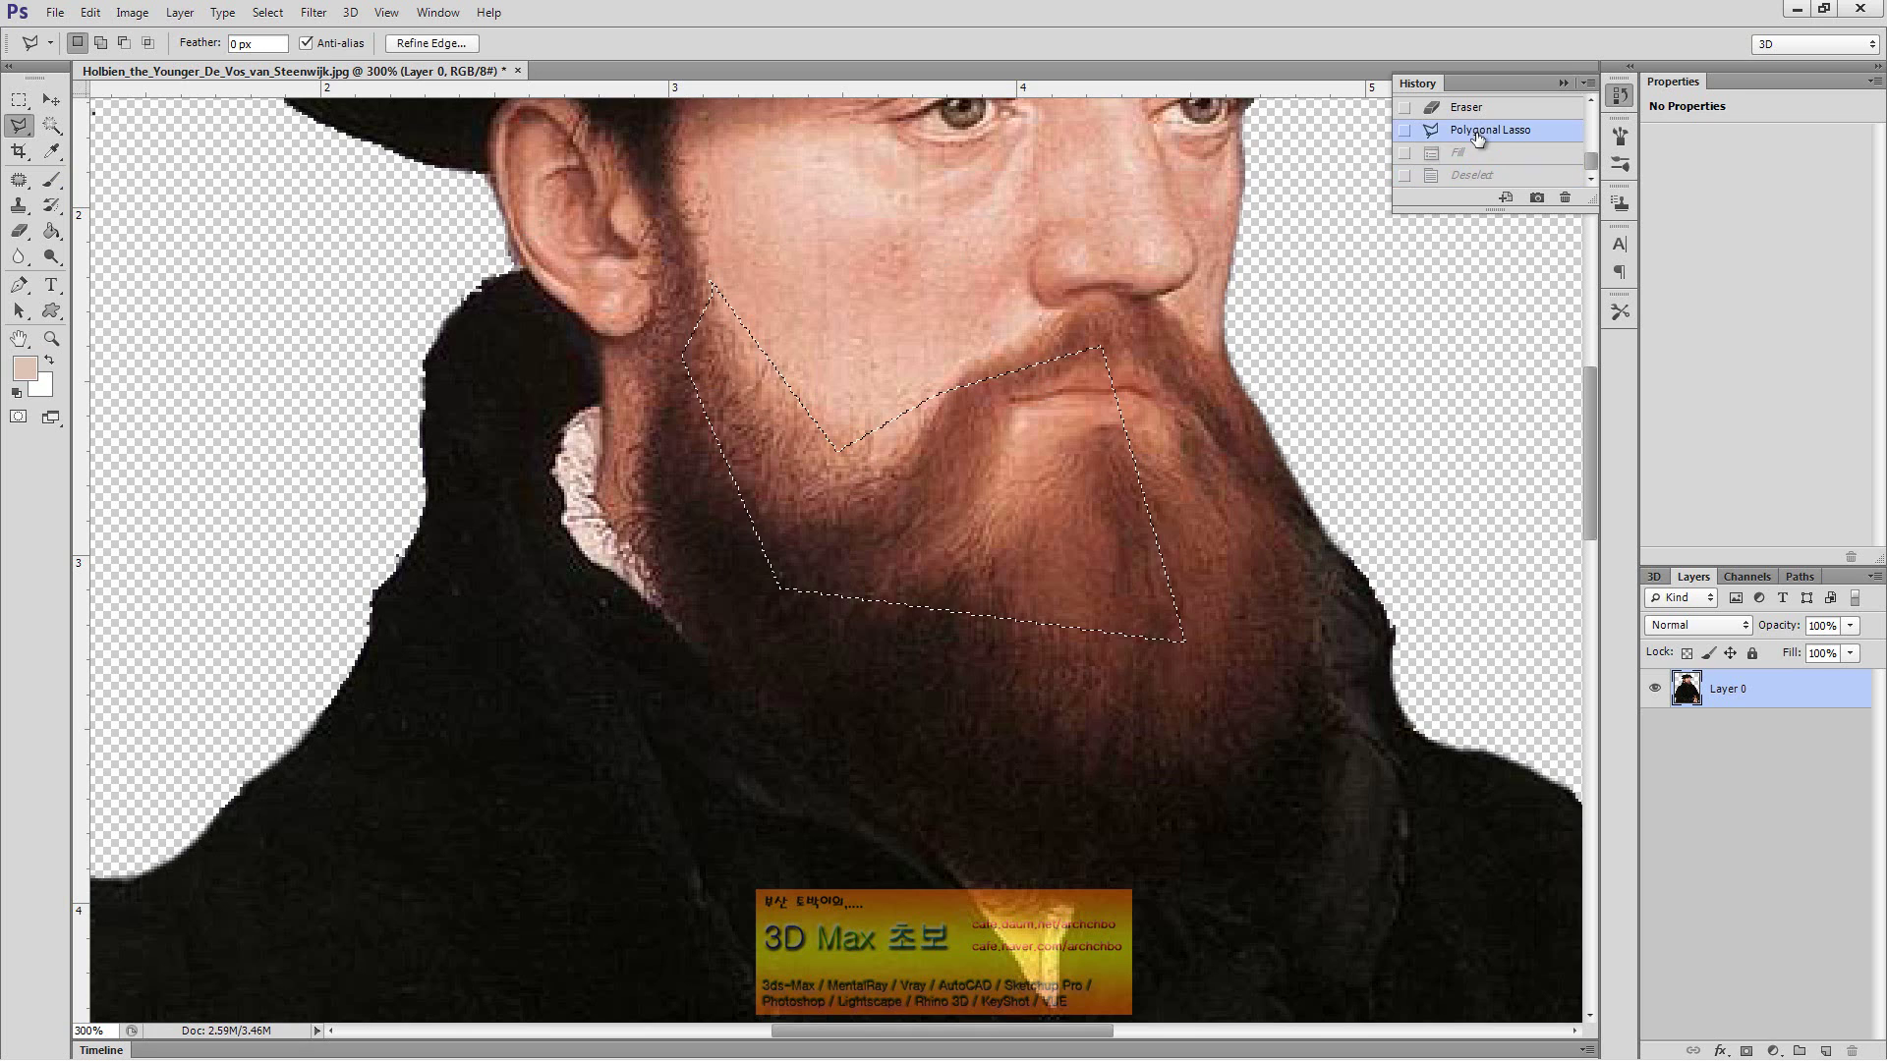
pyautogui.hotkey('ctrl', 'd')
pyautogui.scroll(2, 802, 377)
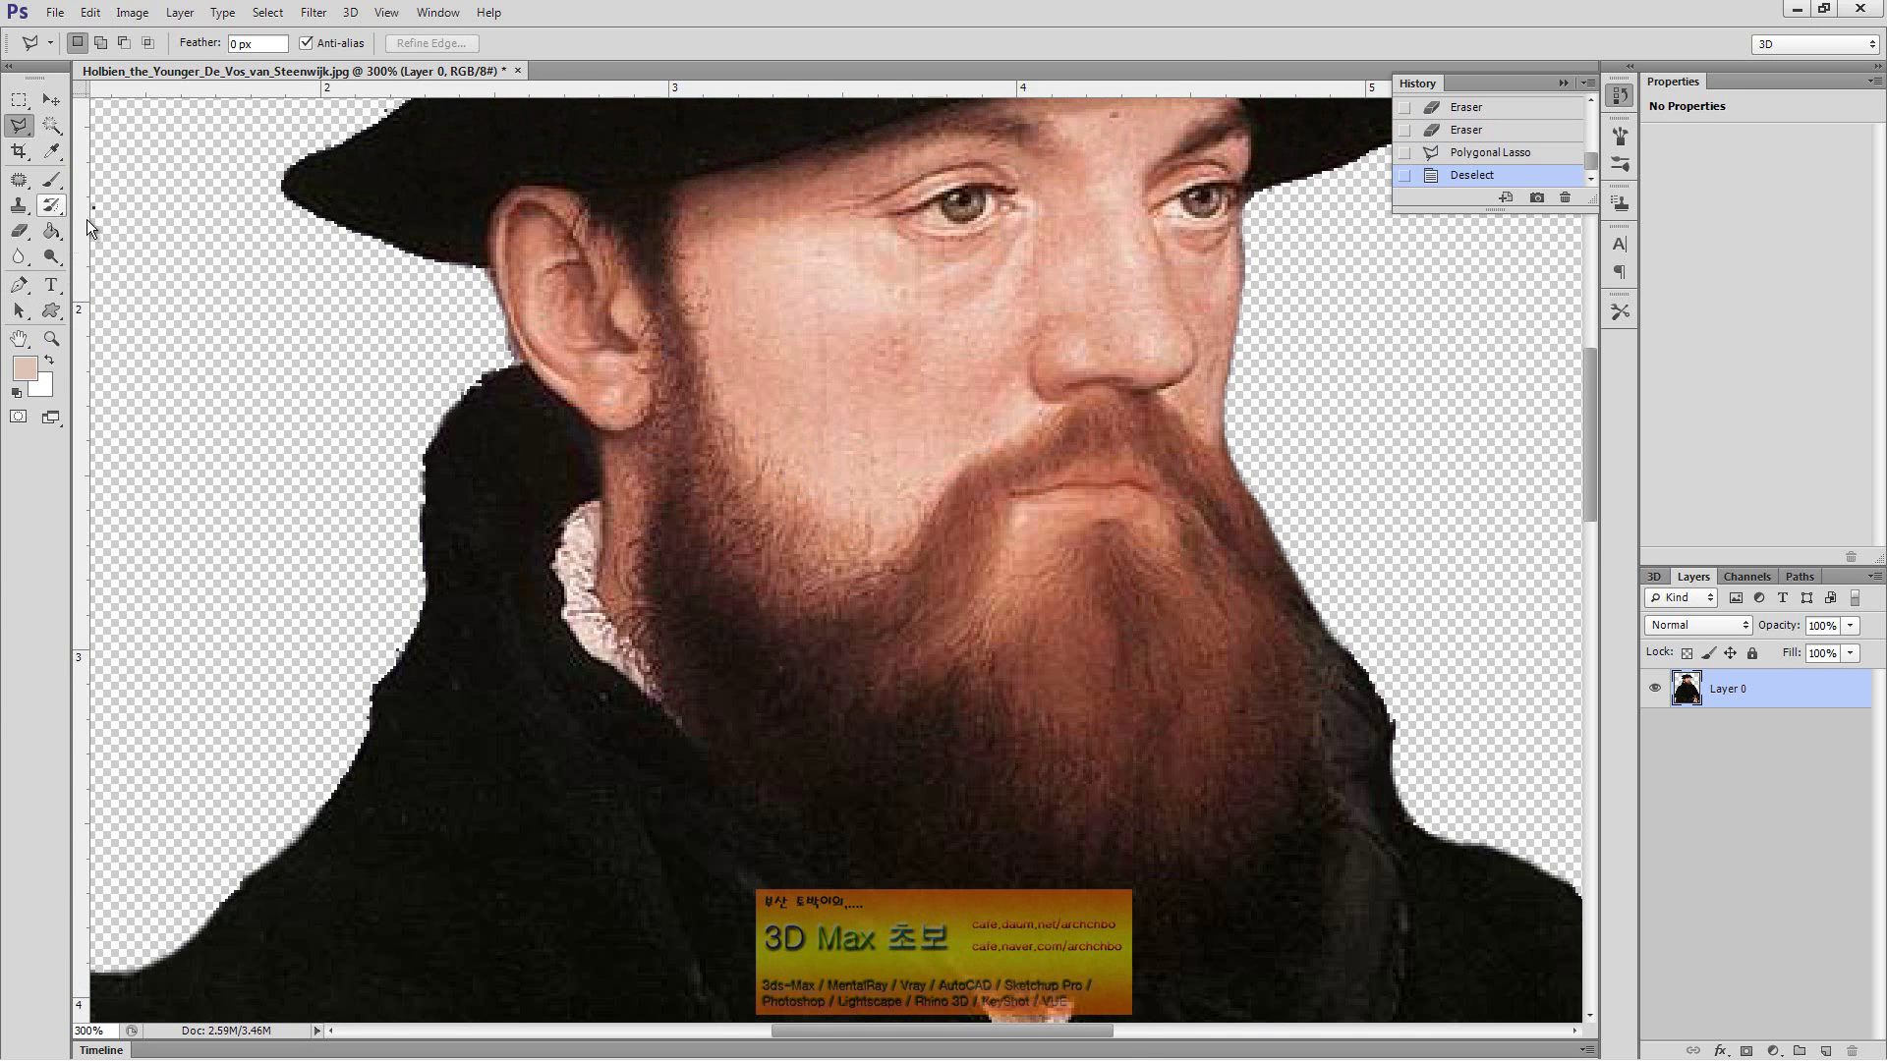
pyautogui.click(482, 1000)
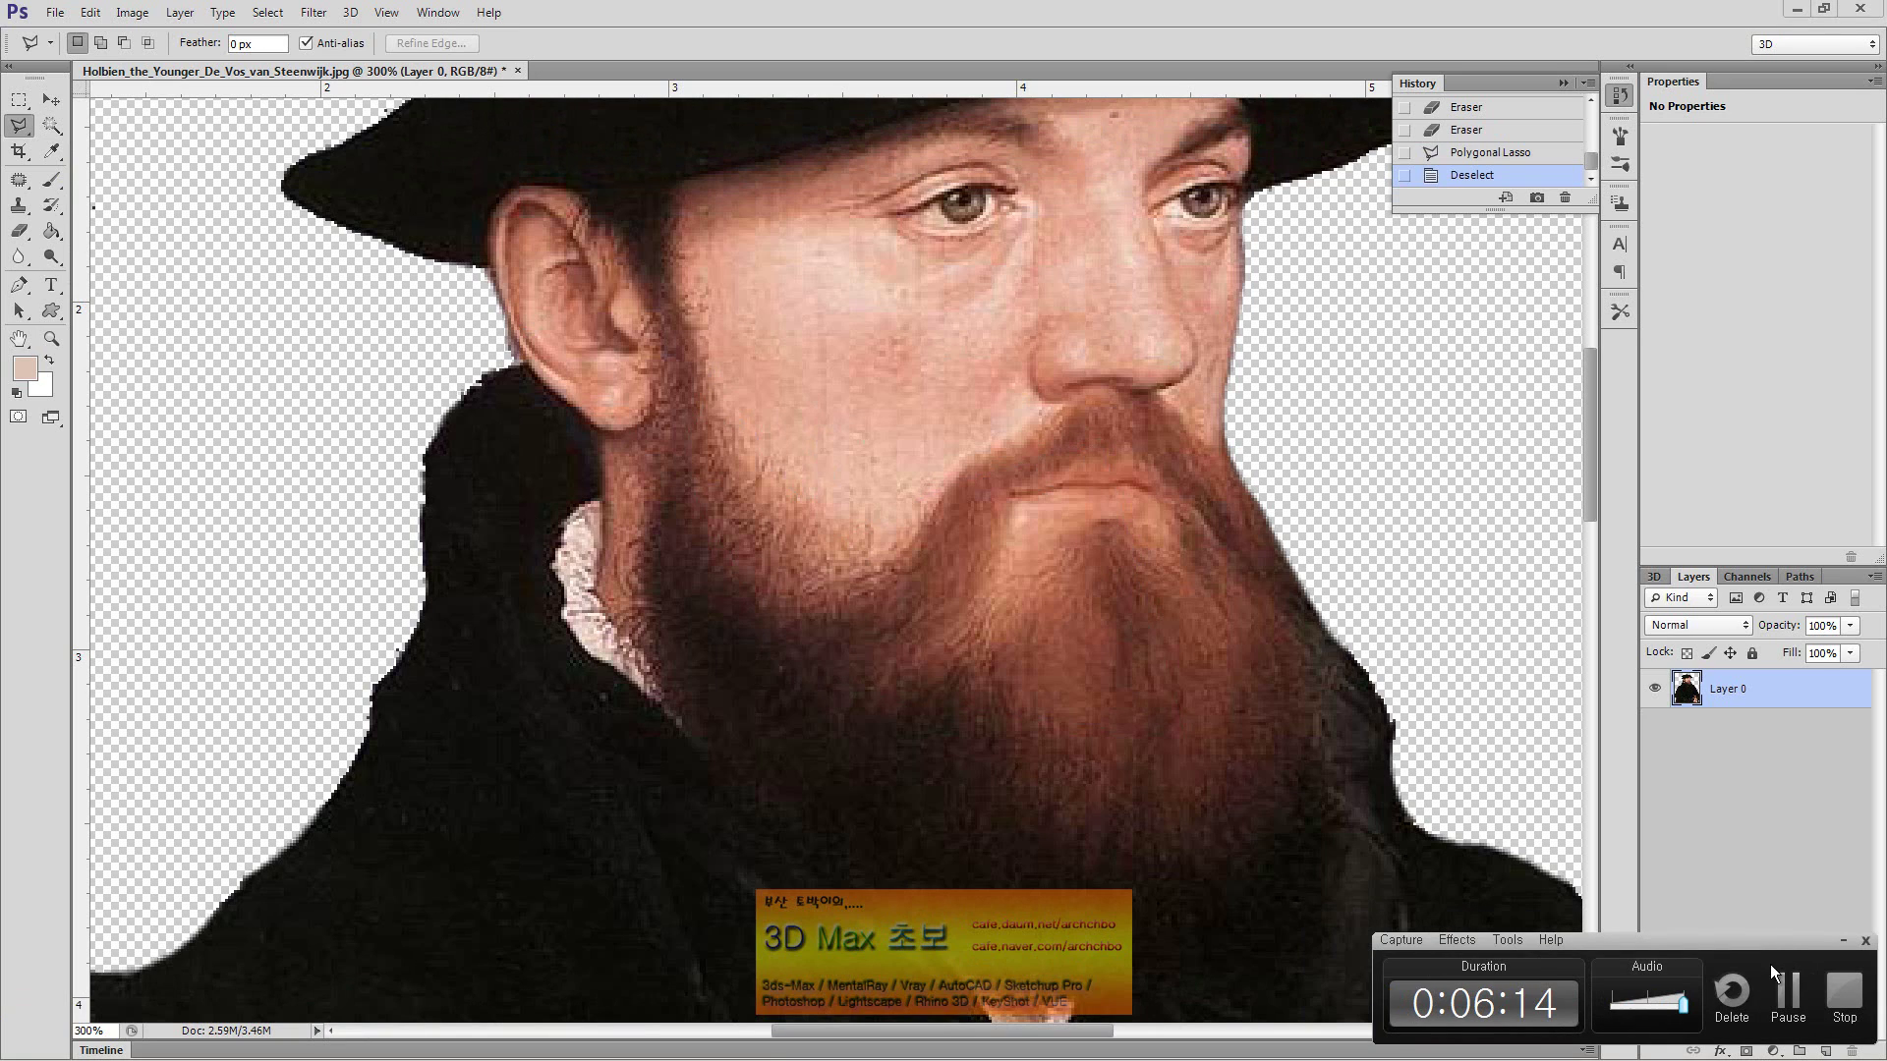